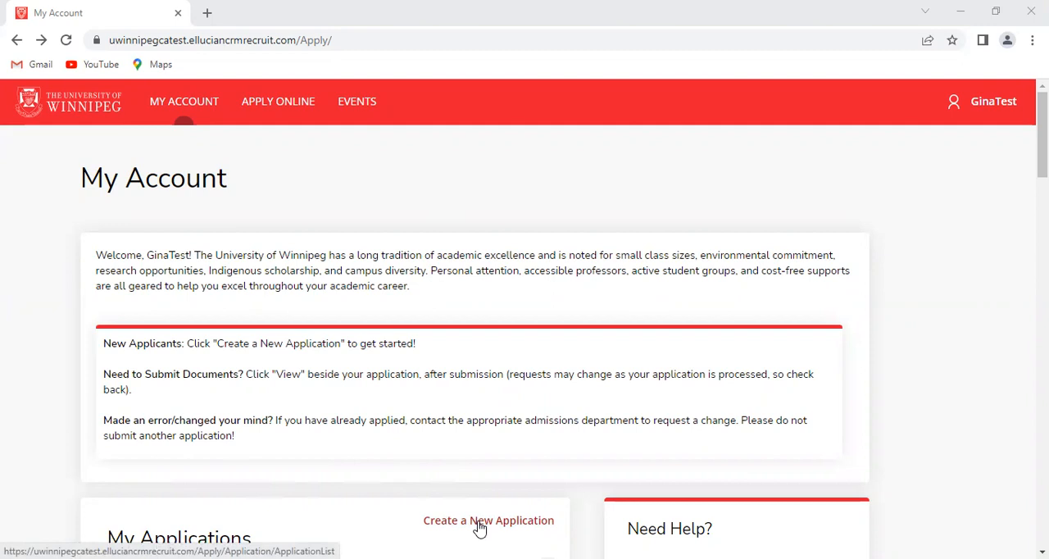
Start a new domestic undergraduate application with the Fall Term (Sept-Dec) as the planned program start
click(480, 524)
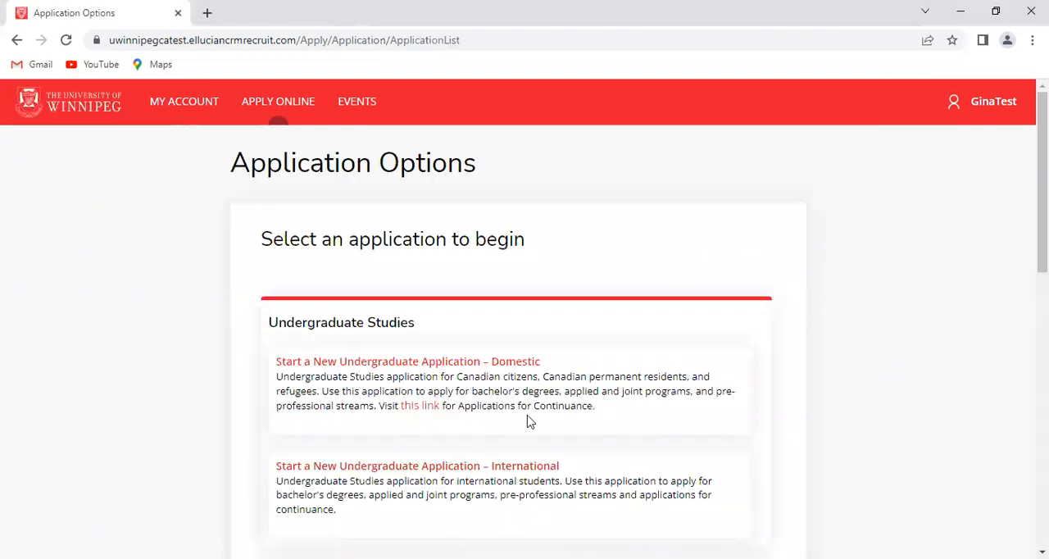
click(516, 371)
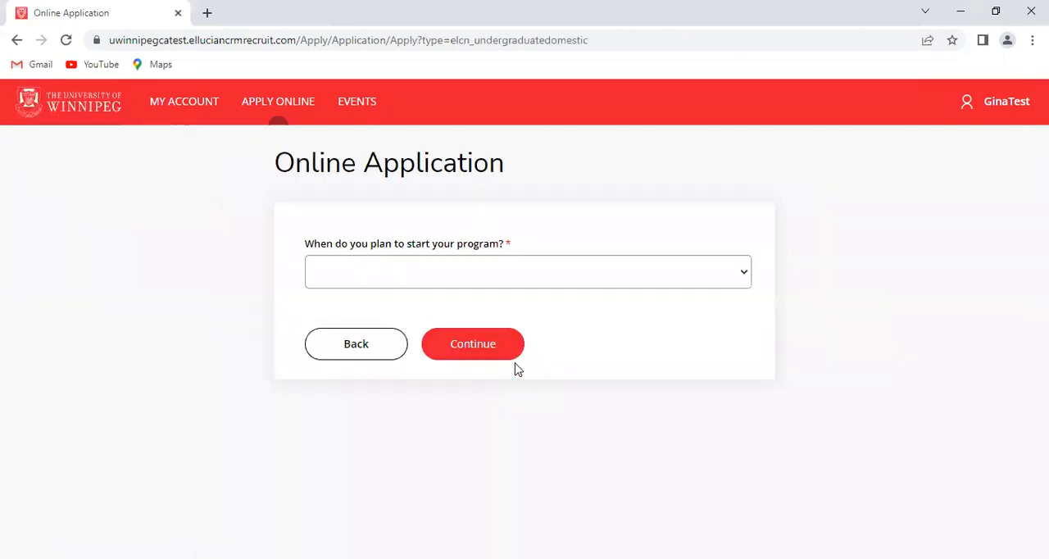
click(747, 279)
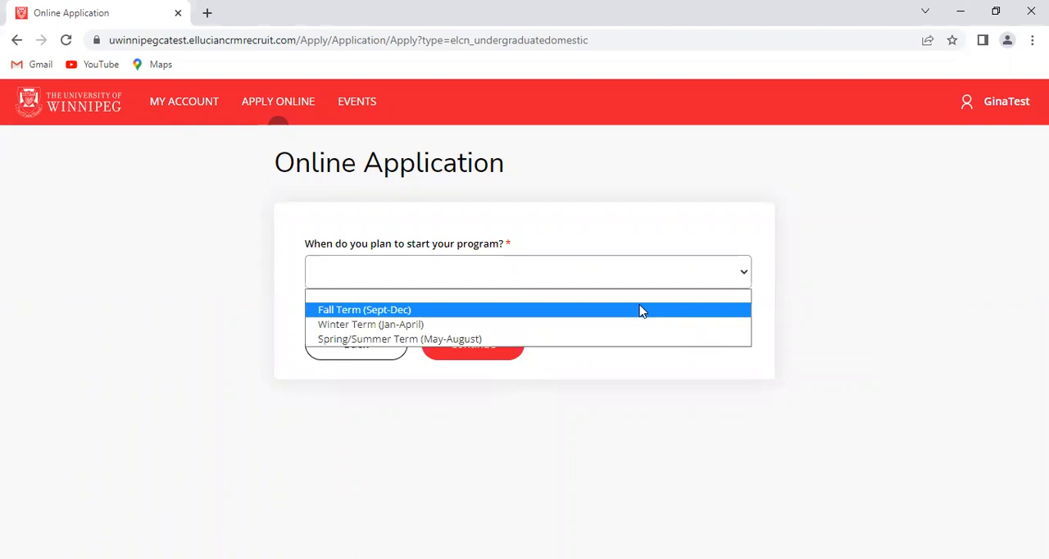
click(641, 310)
click(472, 344)
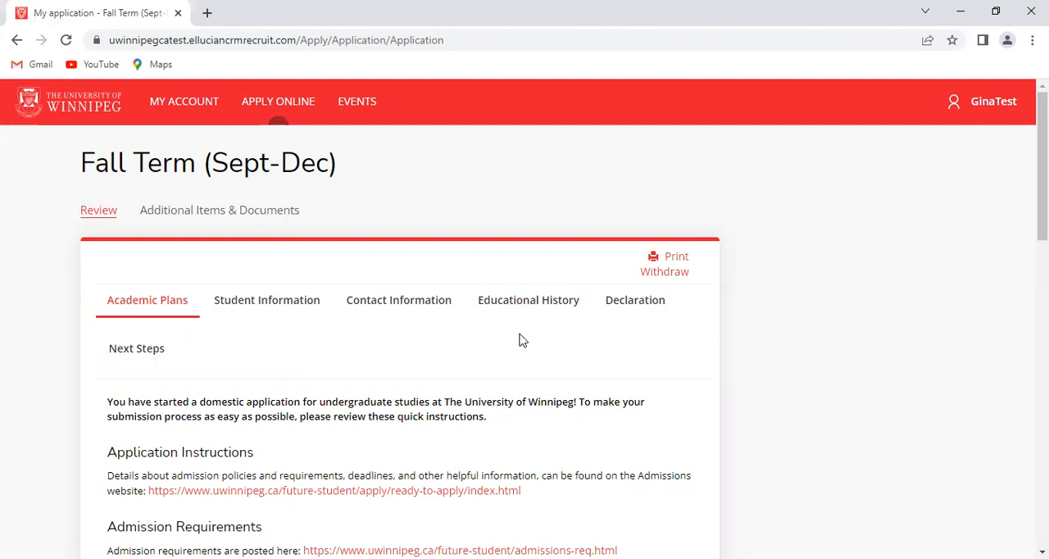
Read the application instructions, the tips for applying and the Student Recruitment contact details in the Academic Plans section
scroll(522, 341, down, 1)
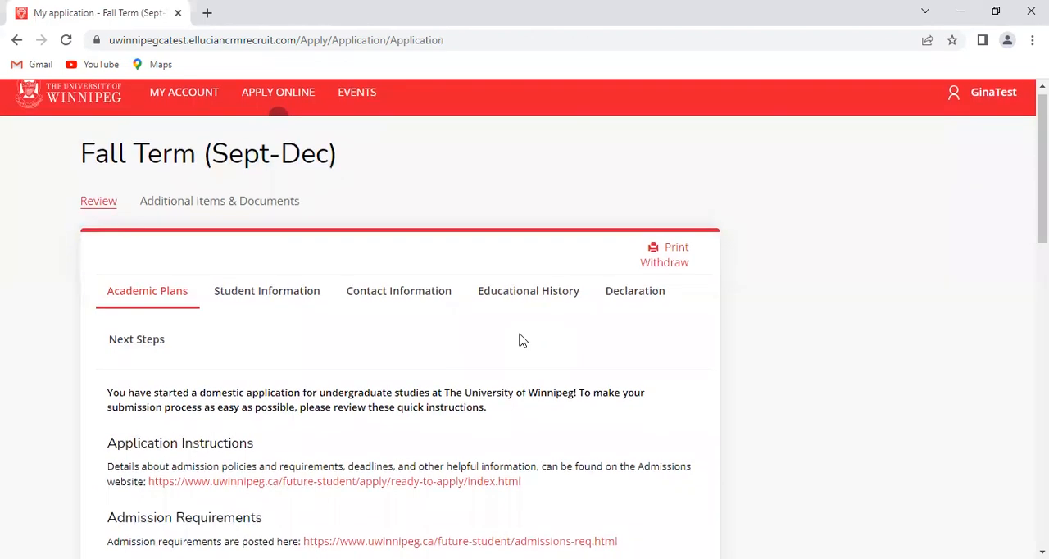
scroll(522, 340, down, 3)
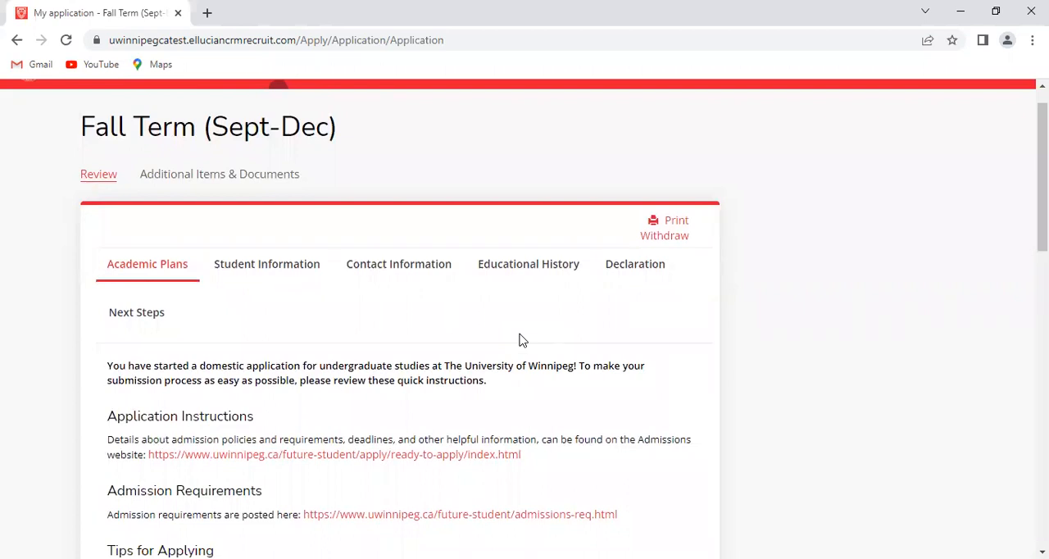
scroll(522, 340, down, 6)
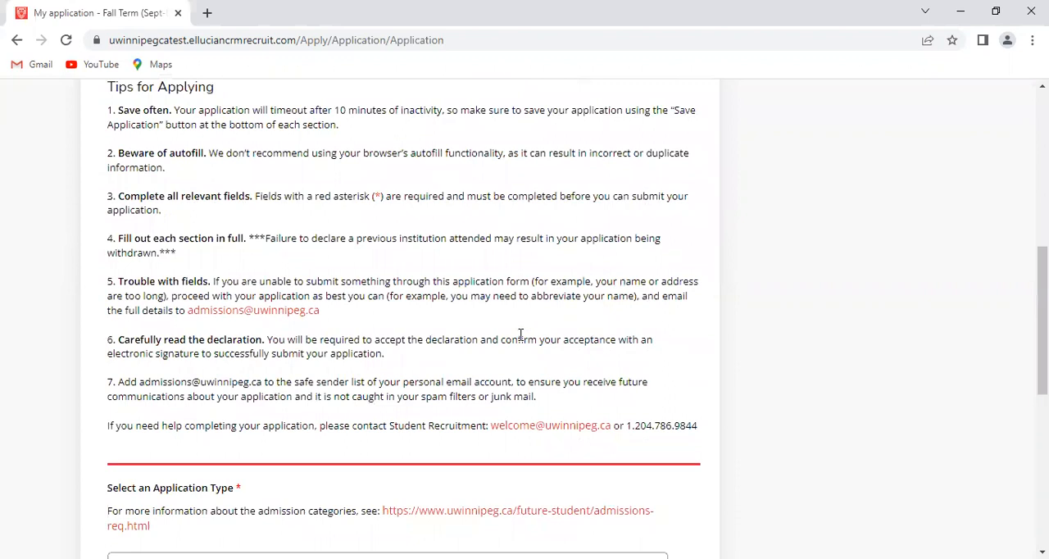
scroll(520, 336, up, 1)
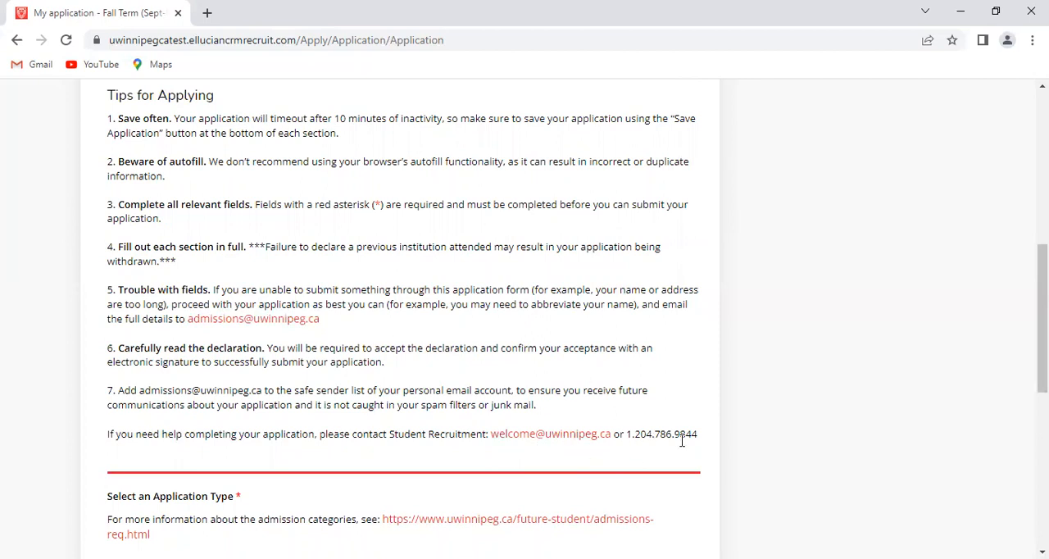
drag(628, 435, 700, 435)
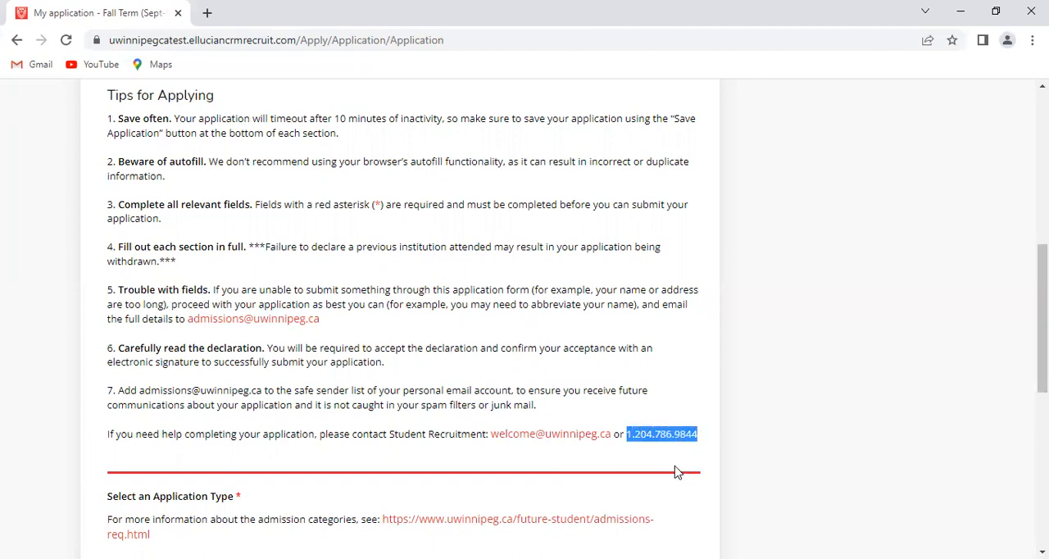
click(562, 456)
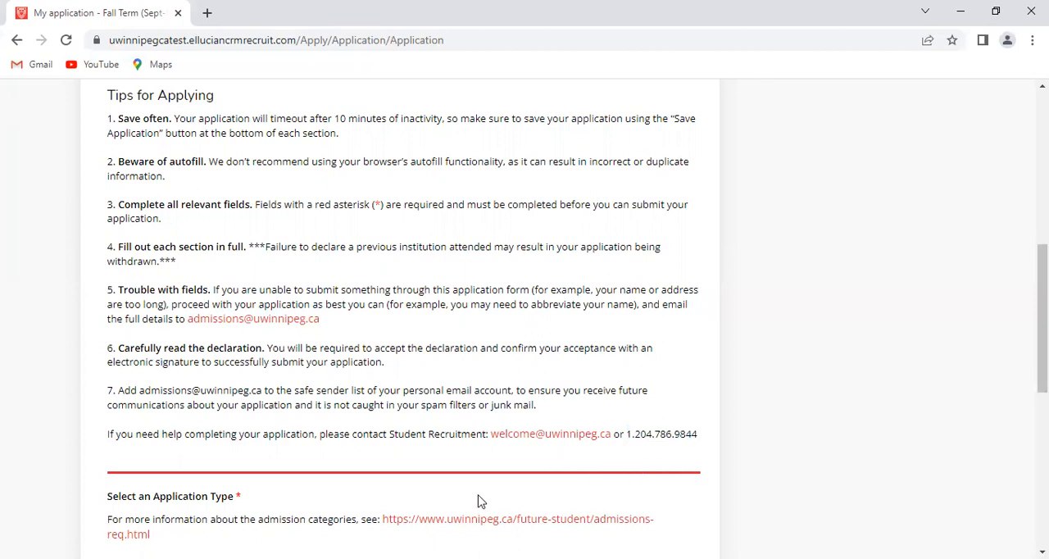
Set the application type to Undergraduate and the student type to "Current high school student in Manitoba"
scroll(458, 488, down, 4)
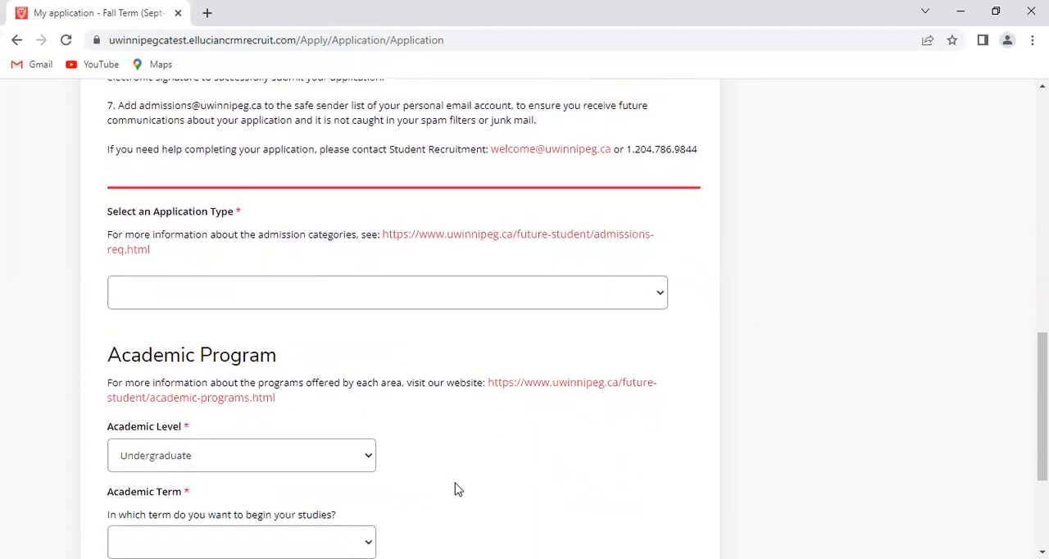
scroll(457, 489, down, 1)
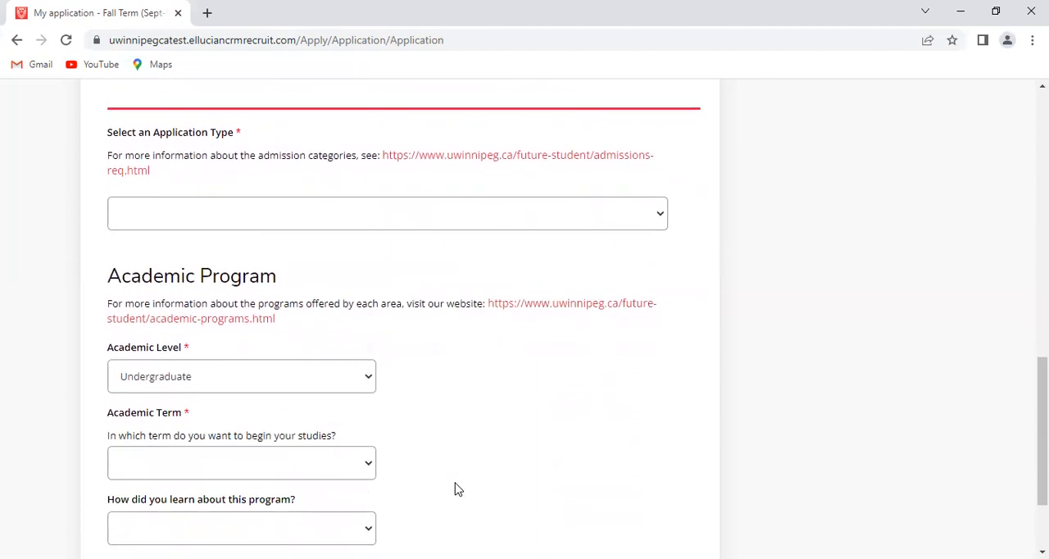
click(662, 215)
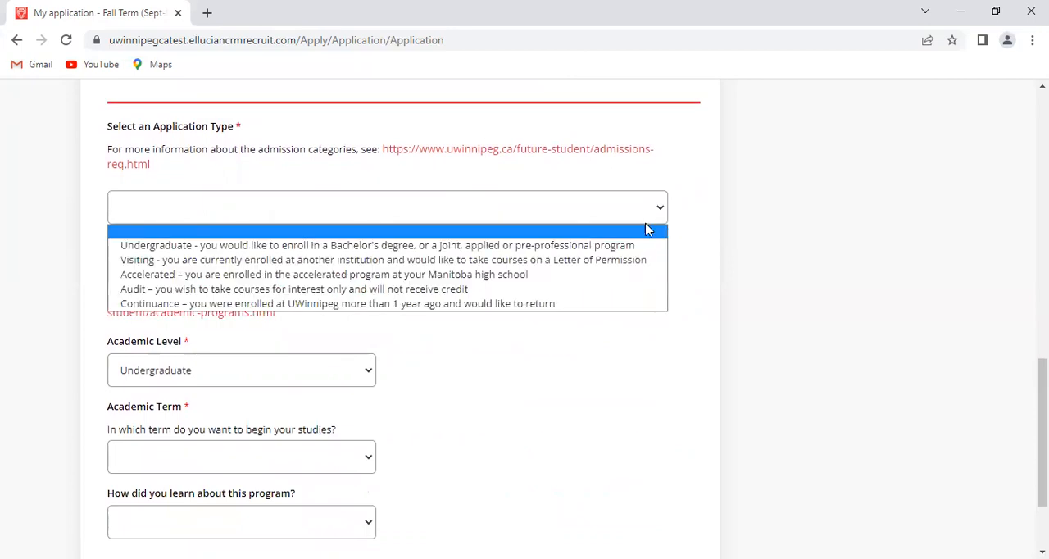
click(408, 248)
click(661, 277)
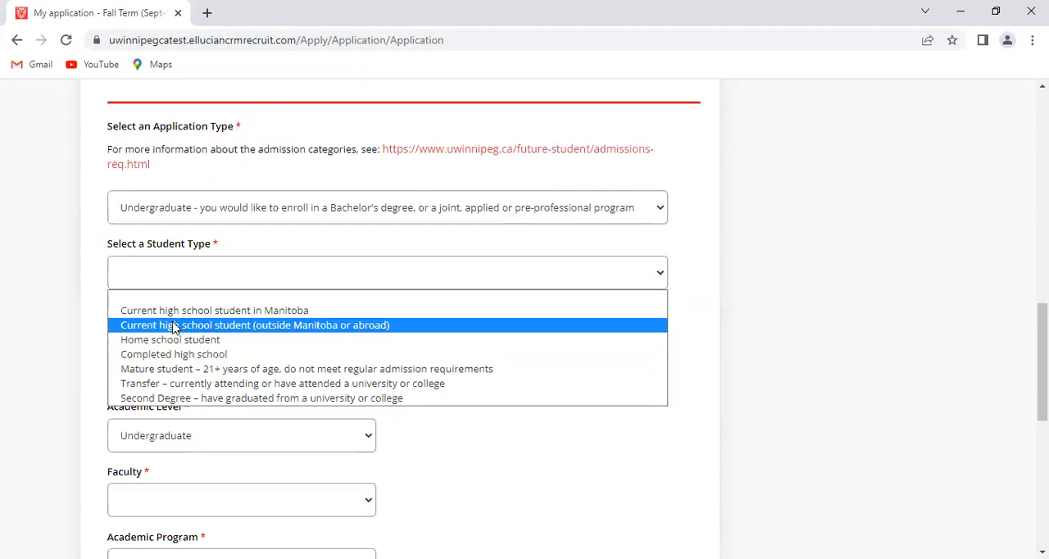
click(274, 315)
Set the faculty to Arts in the Academic Program section
scroll(534, 346, down, 3)
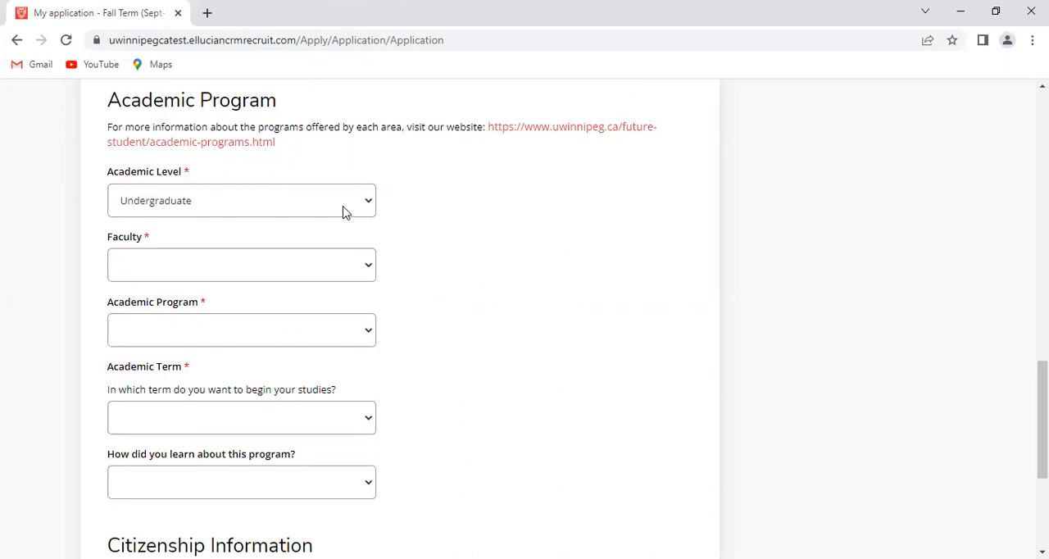
click(369, 270)
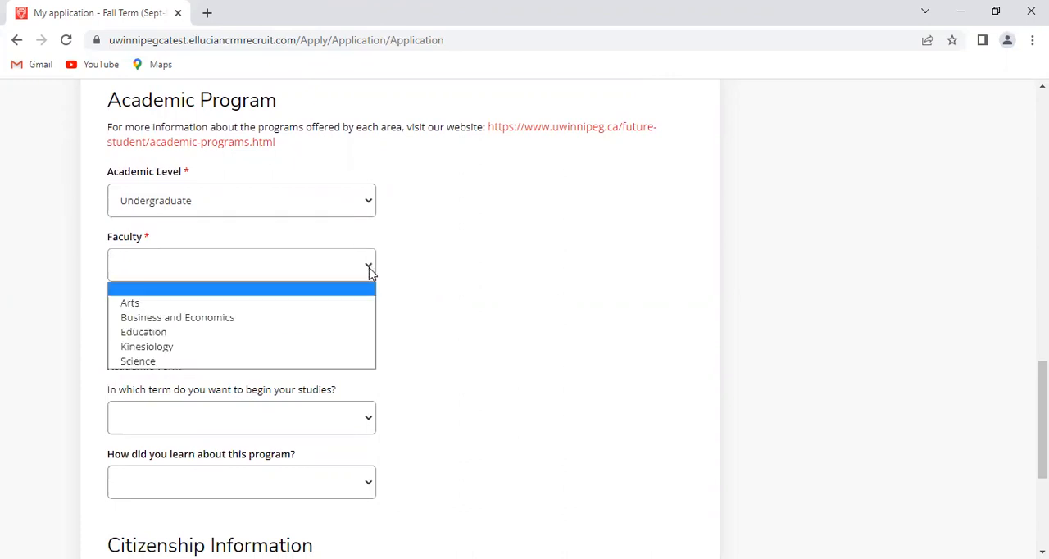
click(211, 304)
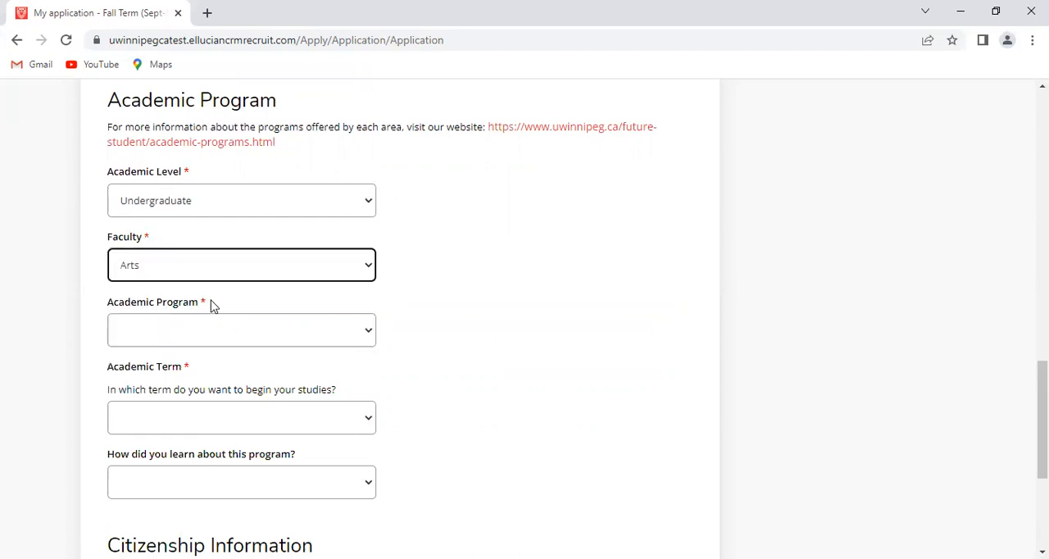
Look through the available Arts programs and choose "History - 4 Year BA" as the academic program
click(366, 336)
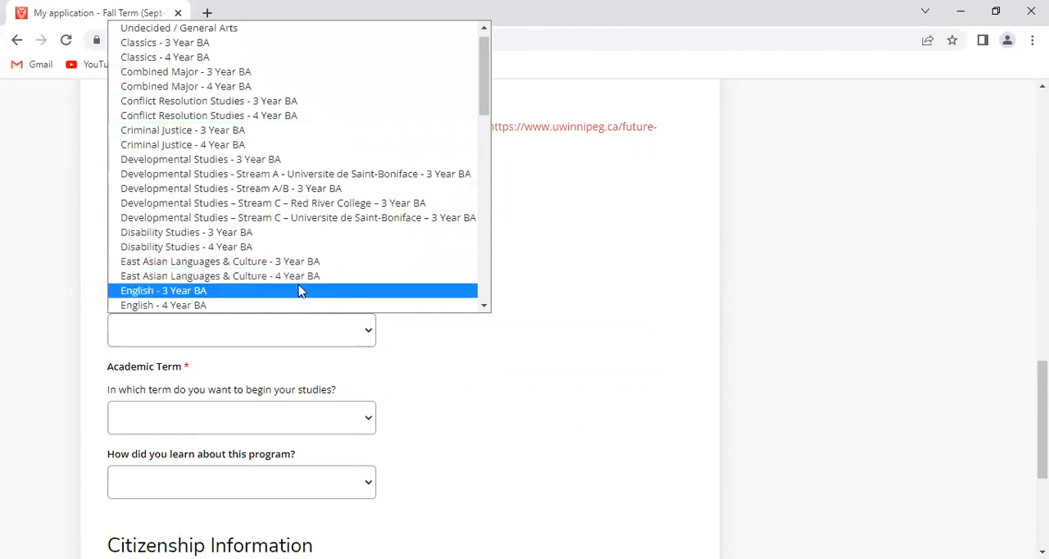
scroll(299, 291, down, 8)
scroll(299, 290, down, 7)
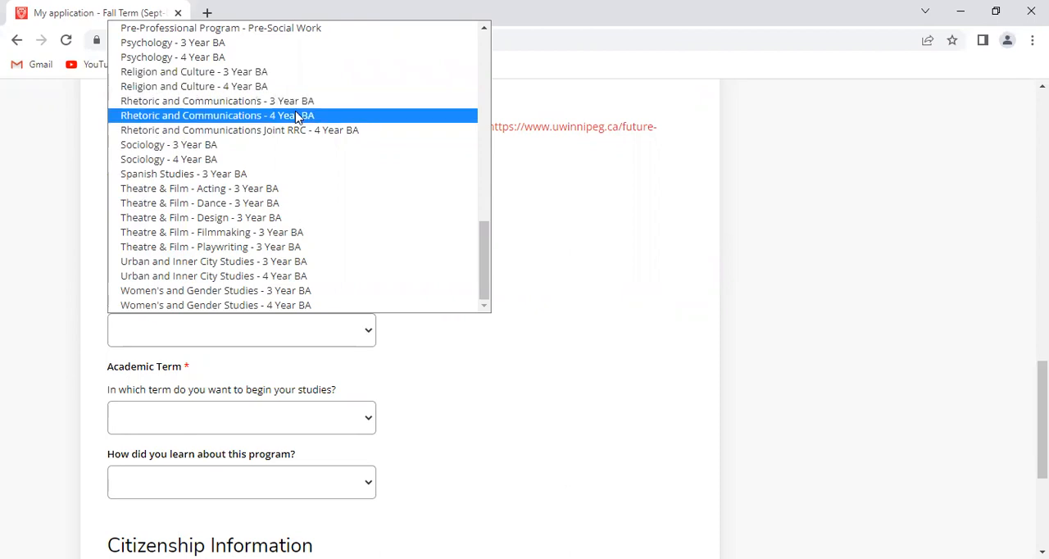
scroll(296, 119, up, 3)
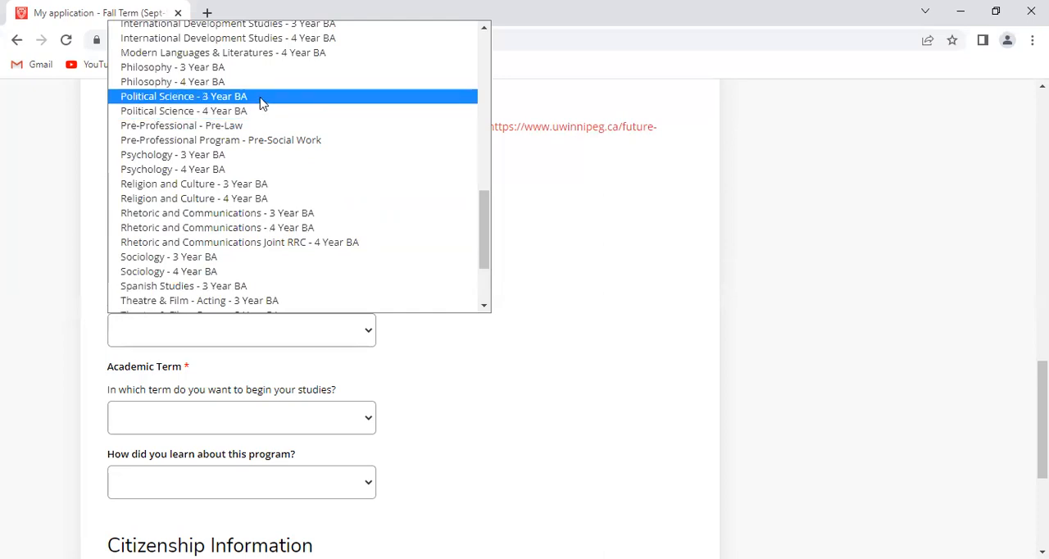
scroll(261, 101, up, 3)
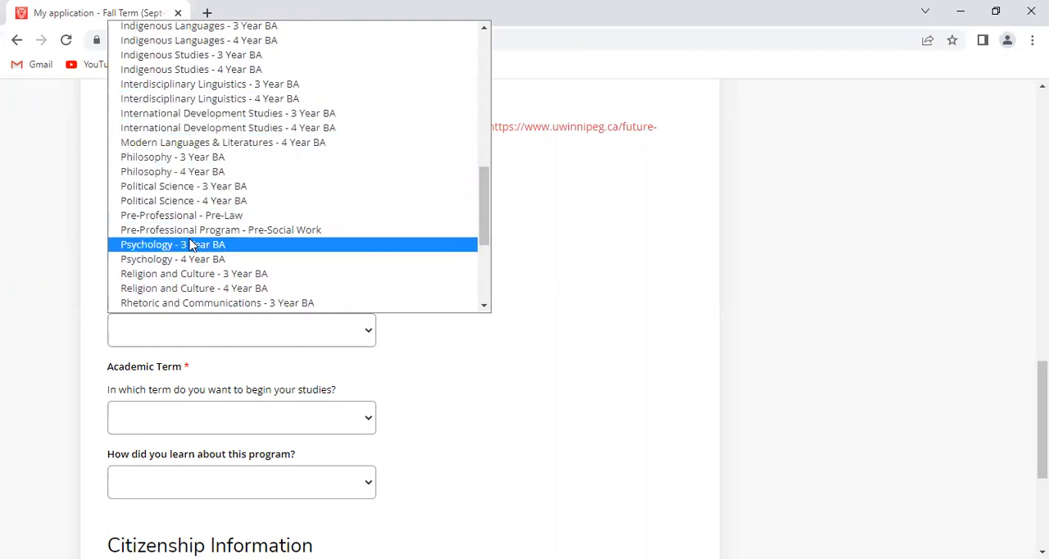
scroll(191, 245, down, 5)
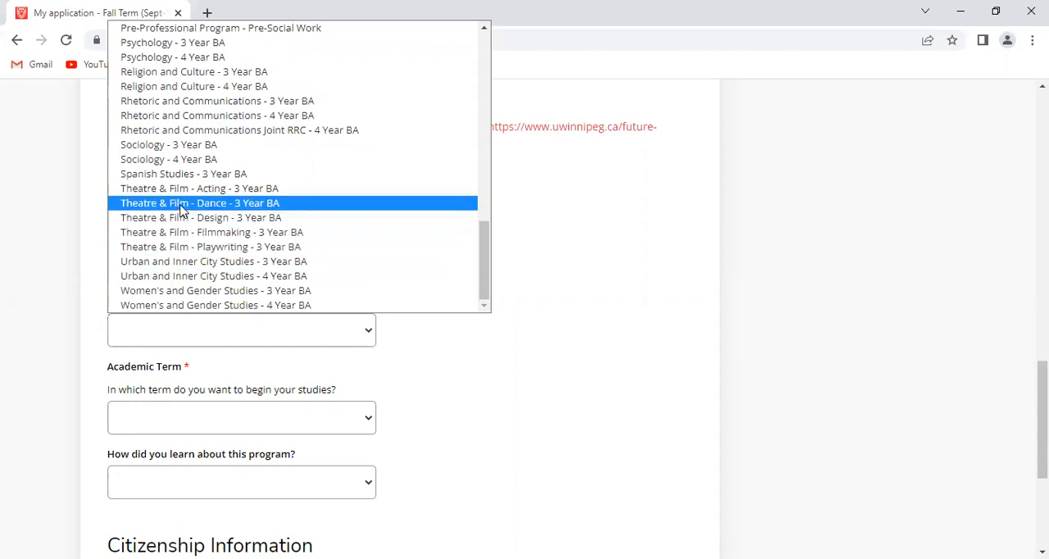
scroll(170, 175, up, 1)
scroll(171, 176, up, 10)
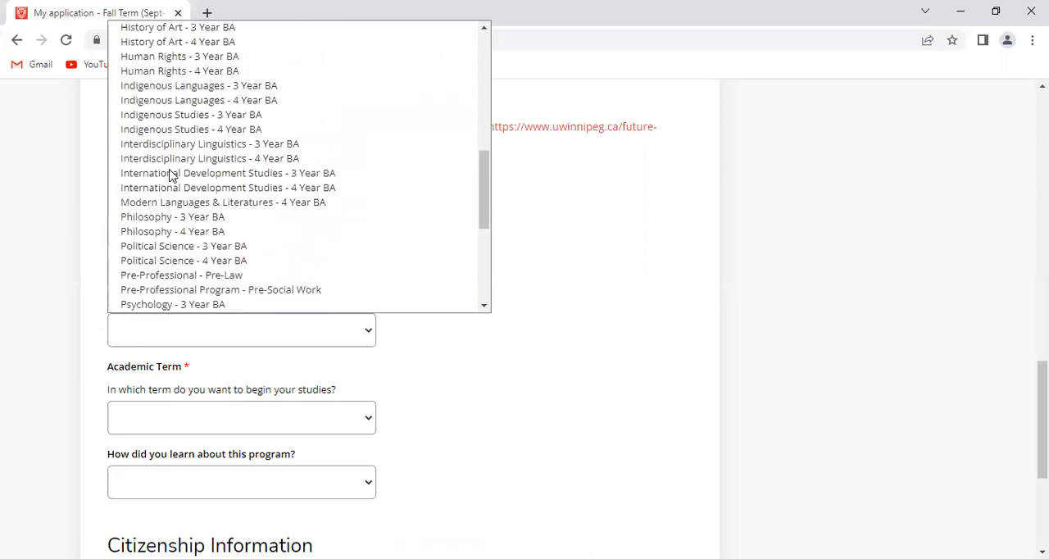
scroll(171, 175, up, 5)
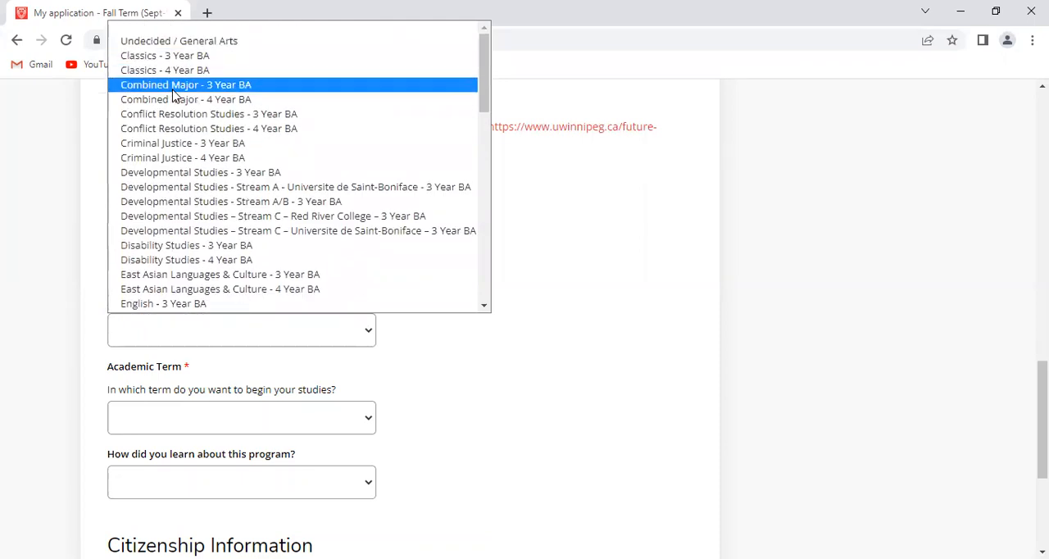
scroll(179, 108, down, 4)
scroll(175, 109, up, 1)
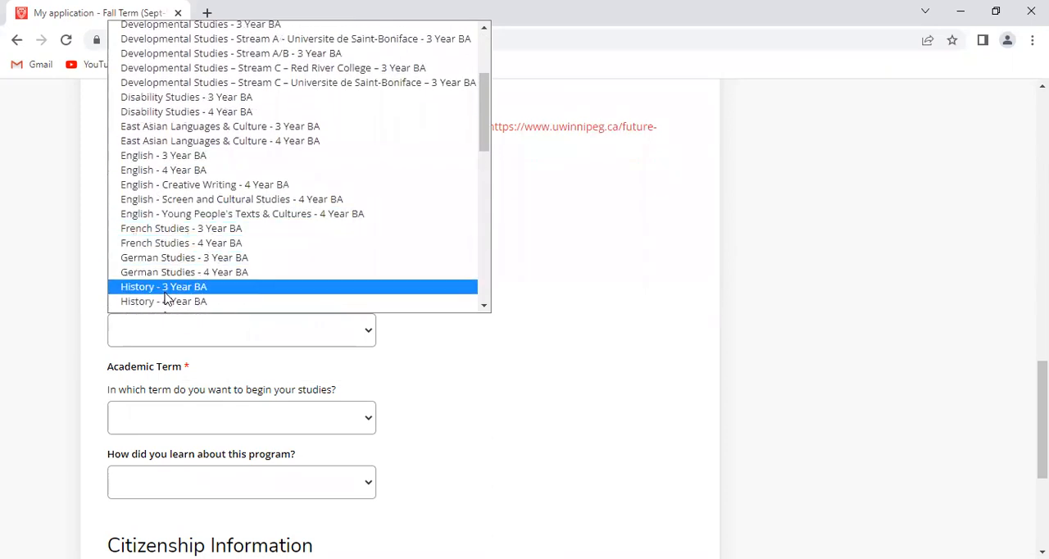
click(164, 302)
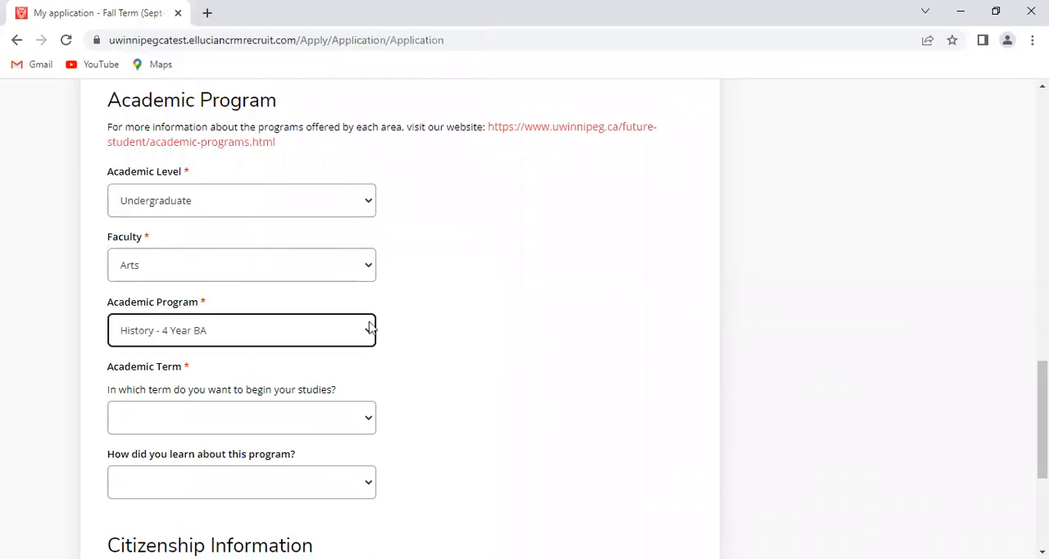
Set the academic term to Fall Term 2023 and give Website as how the program was learned about
scroll(412, 358, down, 1)
scroll(412, 358, down, 2)
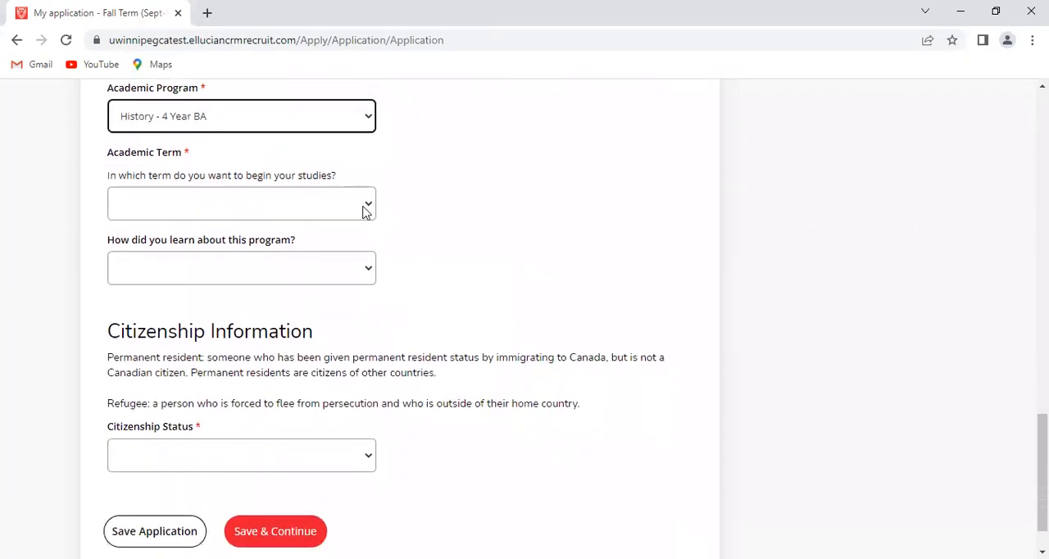
click(365, 212)
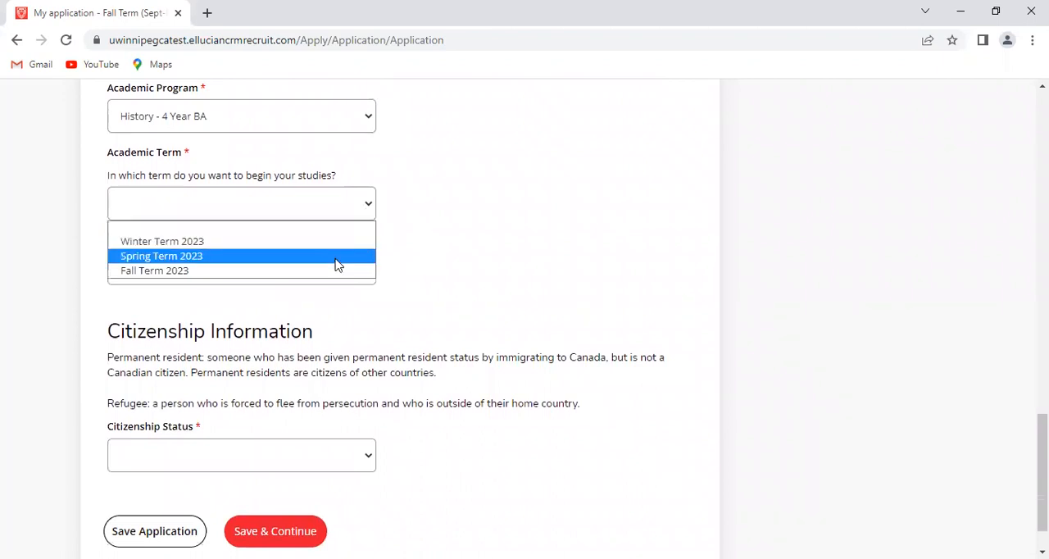
click(336, 263)
click(369, 206)
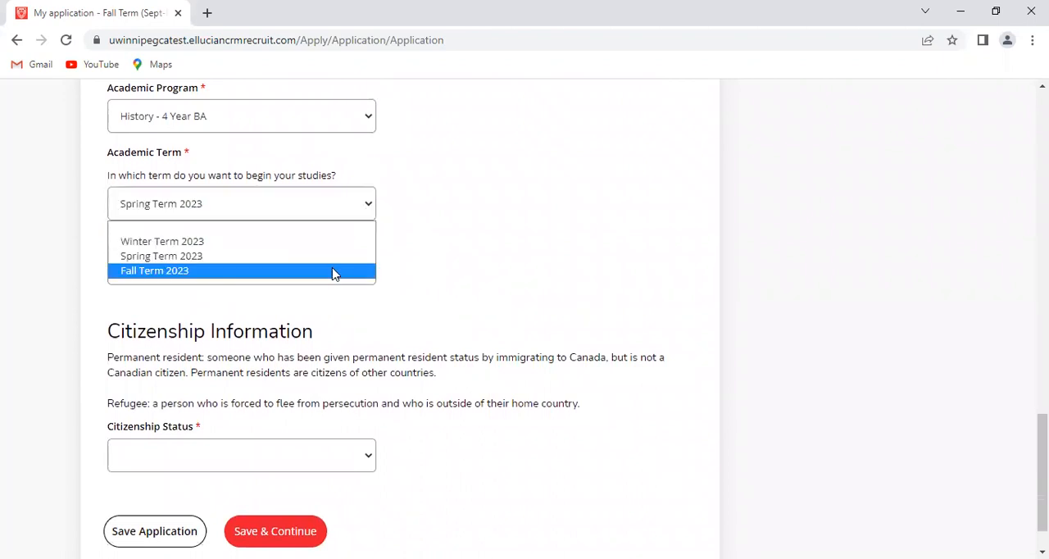
click(334, 271)
click(366, 275)
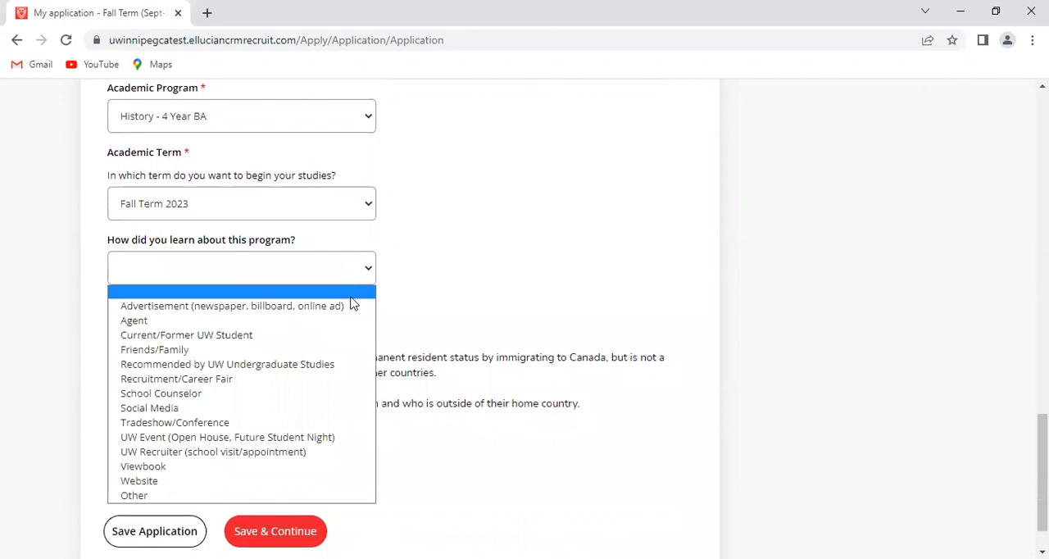
click(309, 485)
Set the citizenship status to Canadian Citizen, then save the Academic Plans section and continue to Student Information
scroll(387, 370, down, 1)
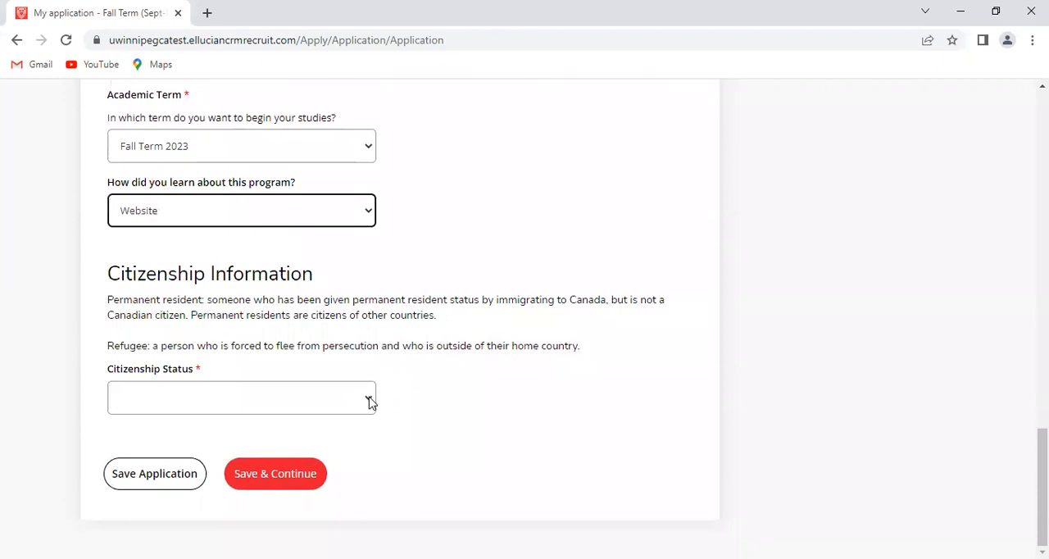
click(370, 401)
click(331, 441)
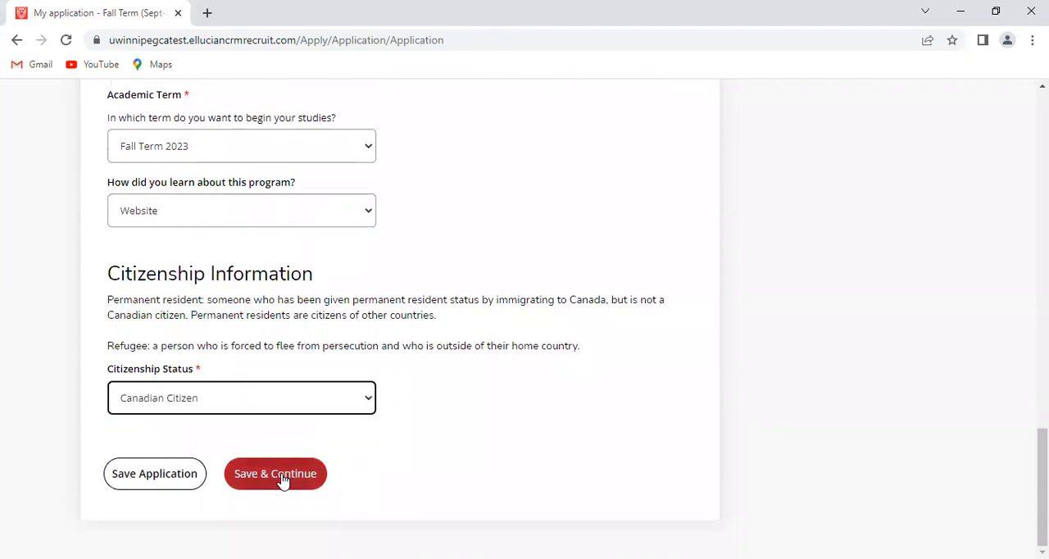
click(282, 480)
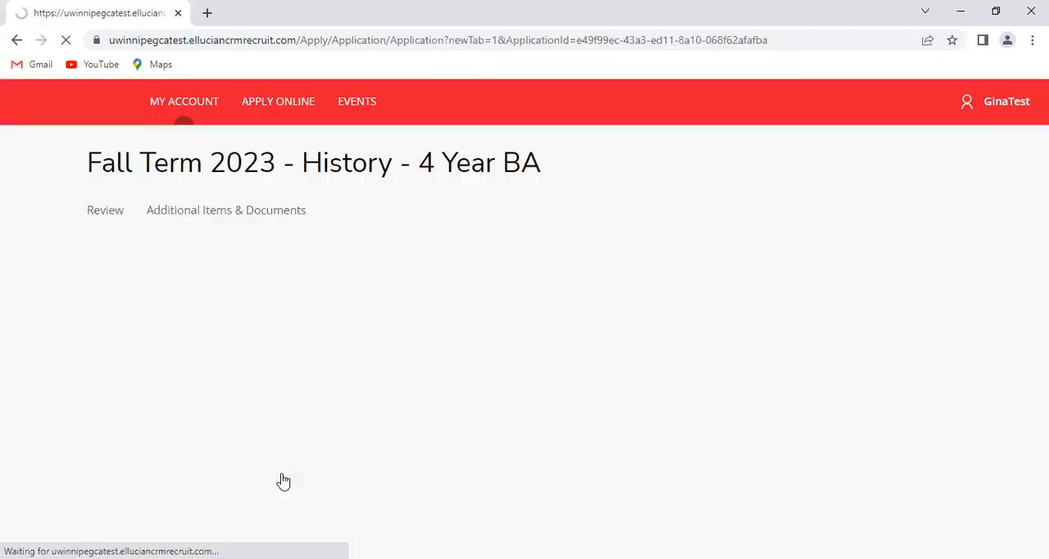
Review the Student Name and Additional Information answers, including the changed-name and preferred-name questions, gender and birth date
scroll(483, 410, down, 2)
scroll(483, 410, down, 3)
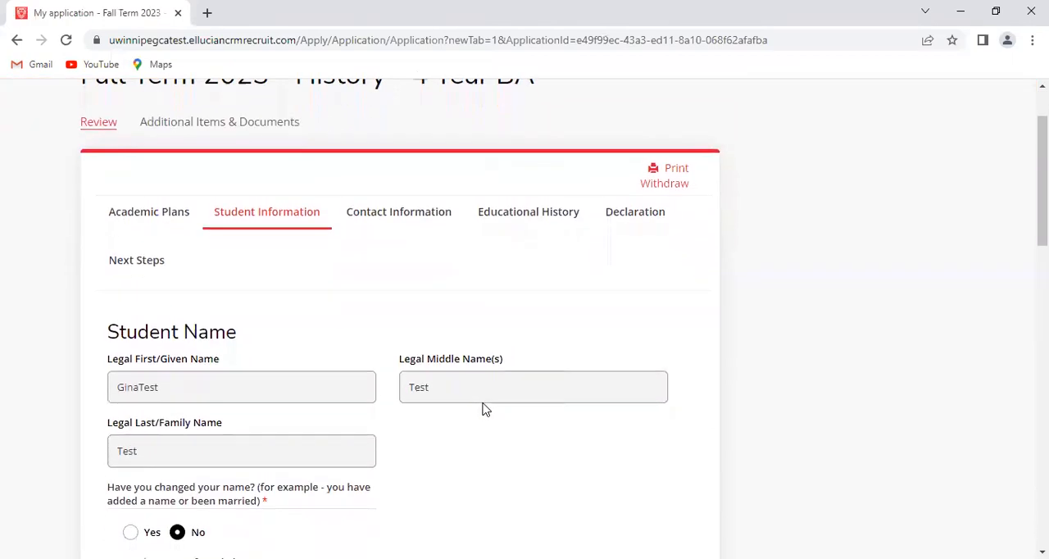
scroll(483, 410, down, 3)
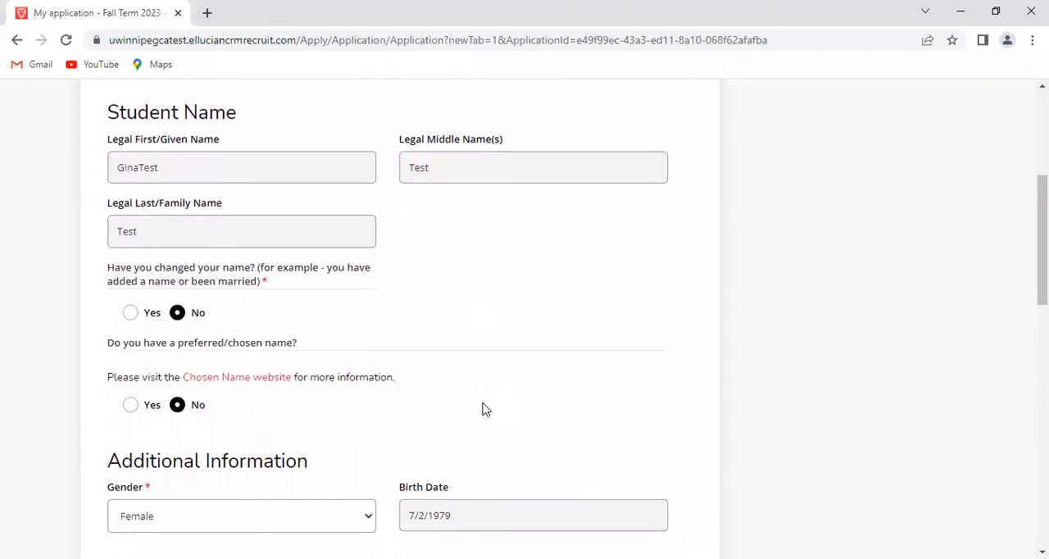
scroll(483, 409, up, 7)
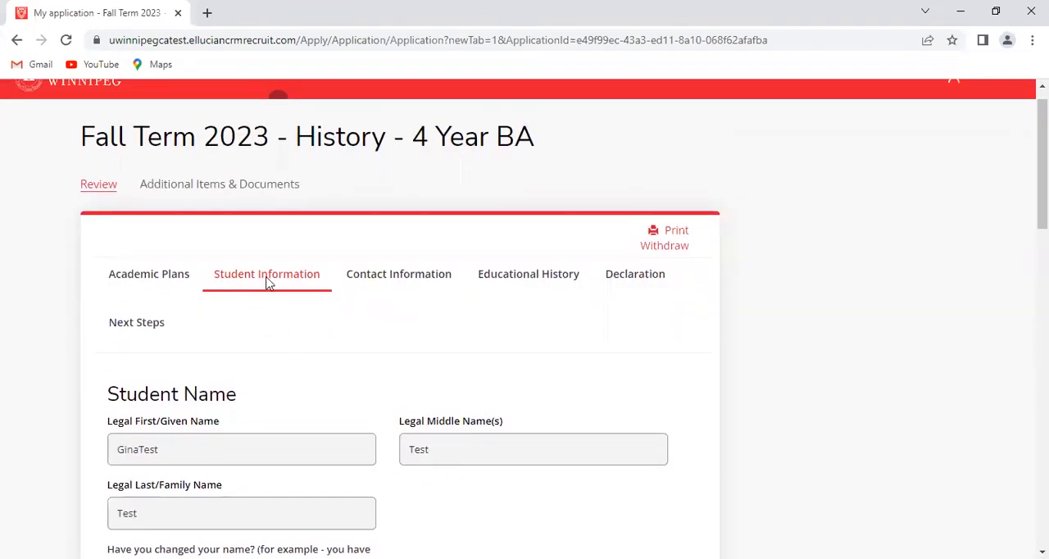
scroll(344, 415, down, 6)
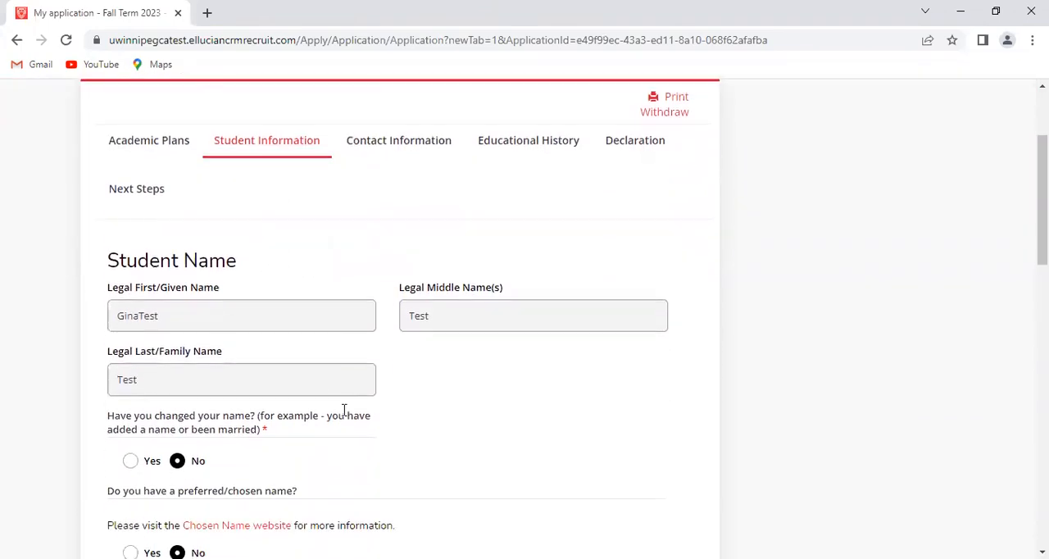
scroll(344, 416, down, 1)
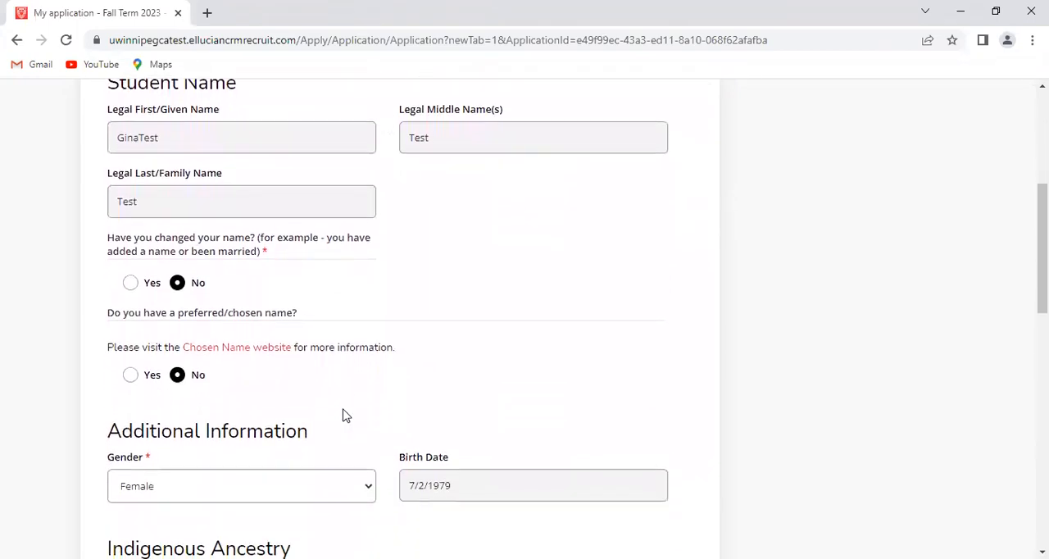
scroll(344, 416, down, 1)
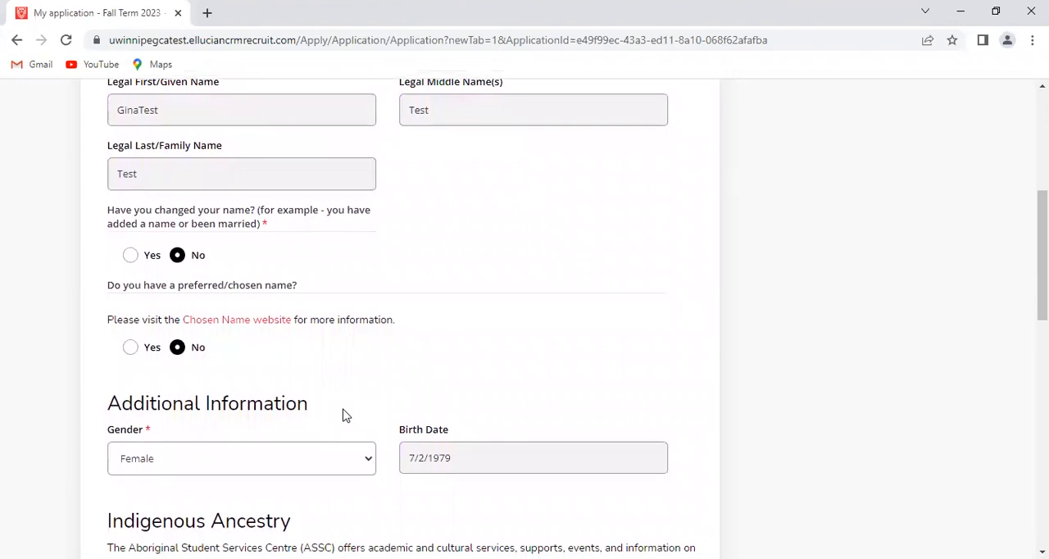
scroll(344, 416, down, 2)
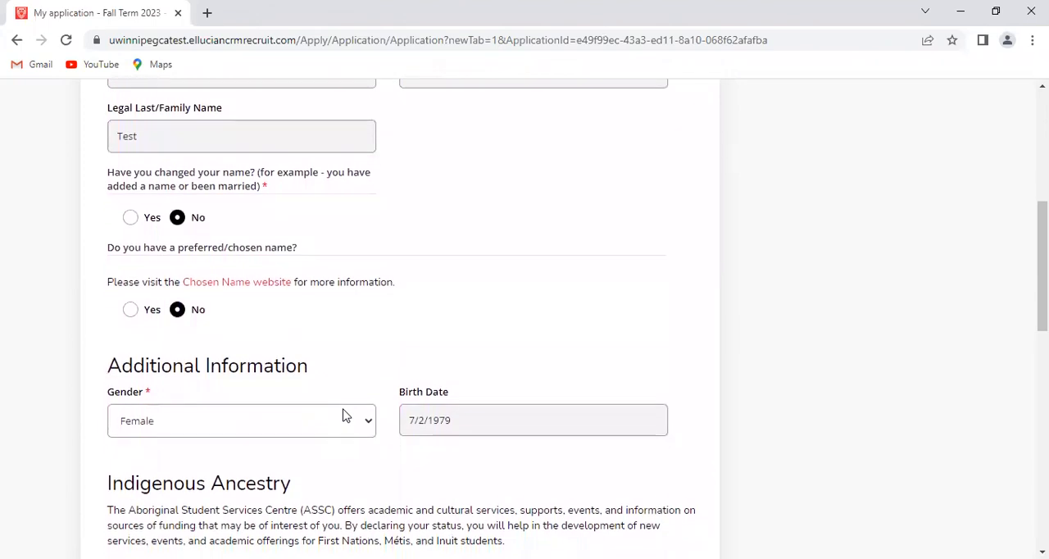
scroll(345, 415, down, 1)
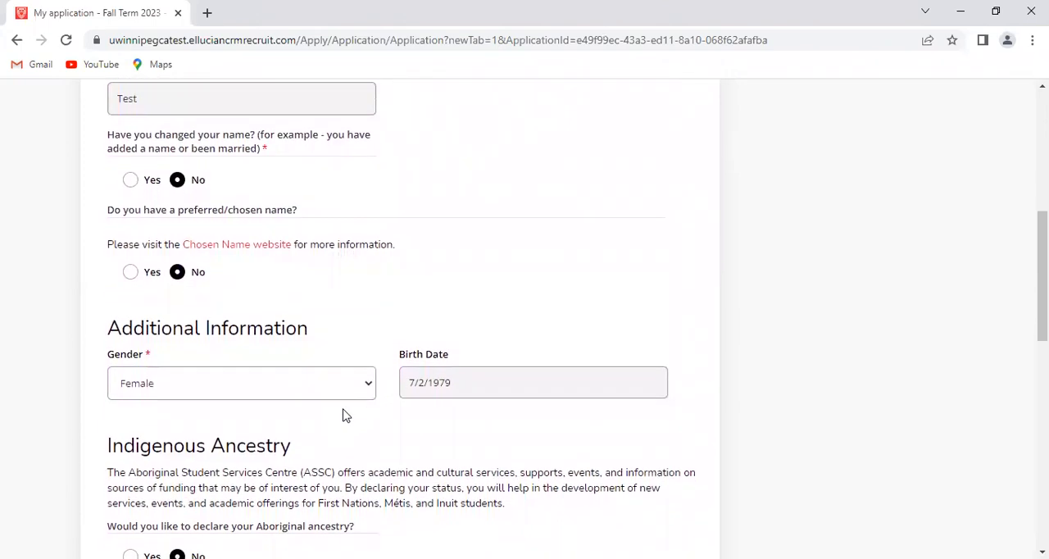
scroll(344, 416, down, 1)
scroll(337, 389, down, 1)
scroll(337, 389, down, 1)
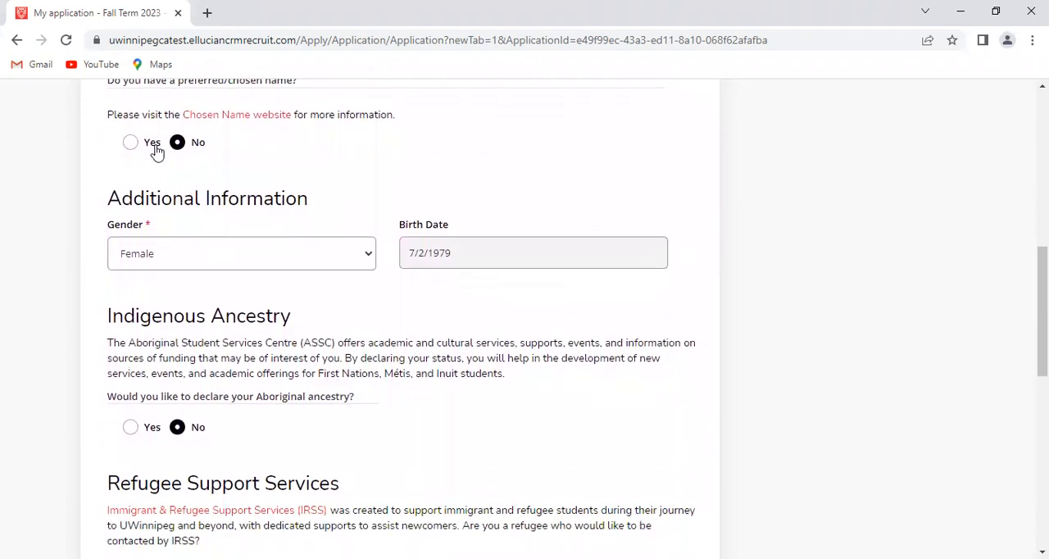
scroll(274, 185, up, 2)
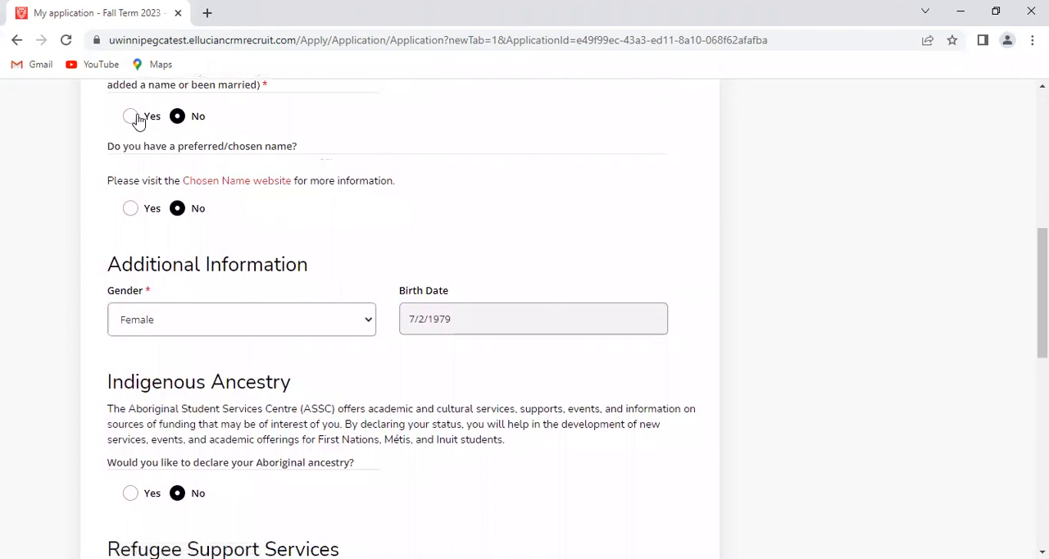
scroll(314, 284, down, 4)
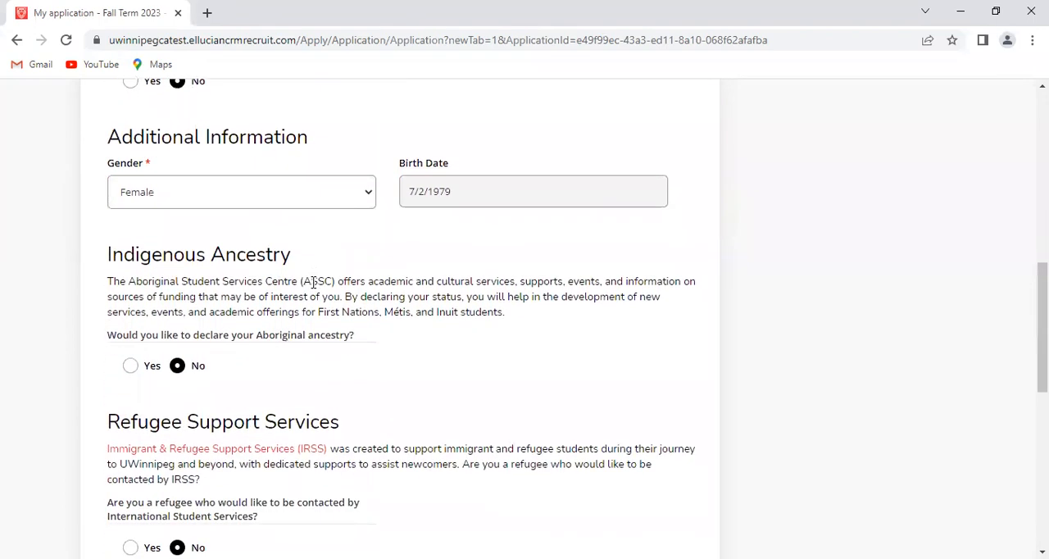
Read through the Indigenous Ancestry, Refugee Support, Adult Learner and Accessibility Services questions and their Yes/No answers
scroll(432, 301, down, 1)
scroll(428, 304, down, 4)
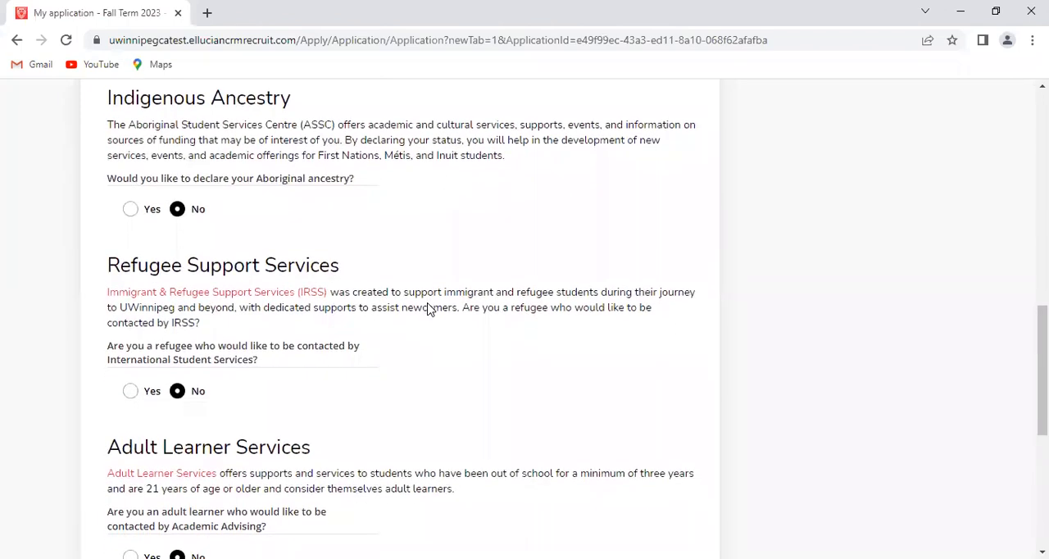
scroll(428, 304, down, 1)
scroll(428, 304, up, 1)
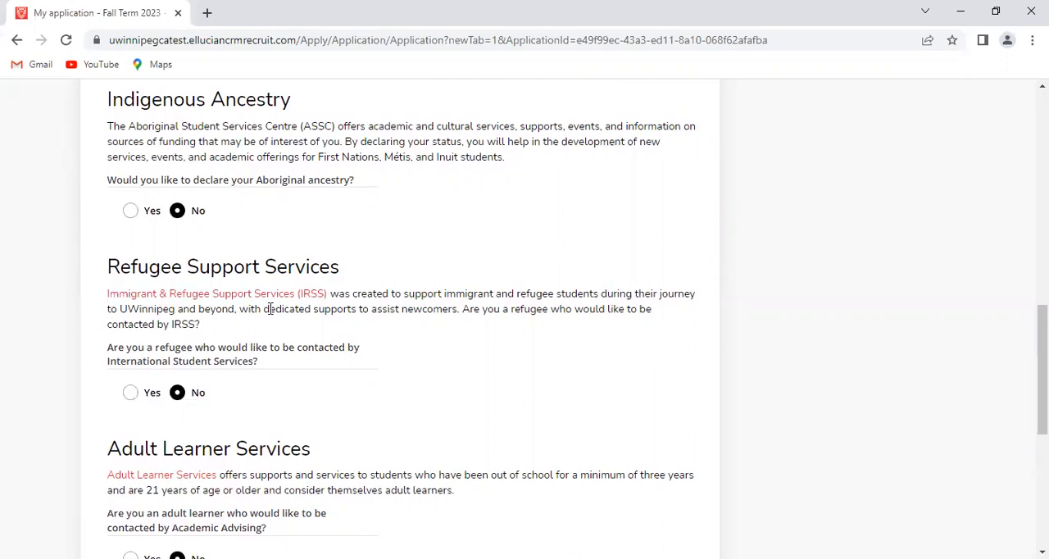
scroll(306, 454, down, 3)
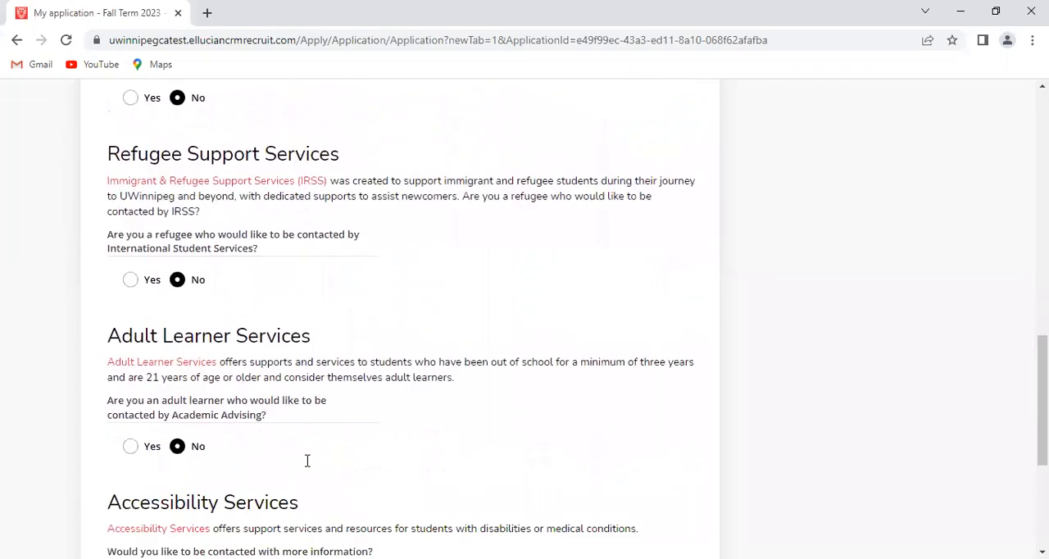
scroll(307, 460, down, 1)
scroll(307, 460, up, 1)
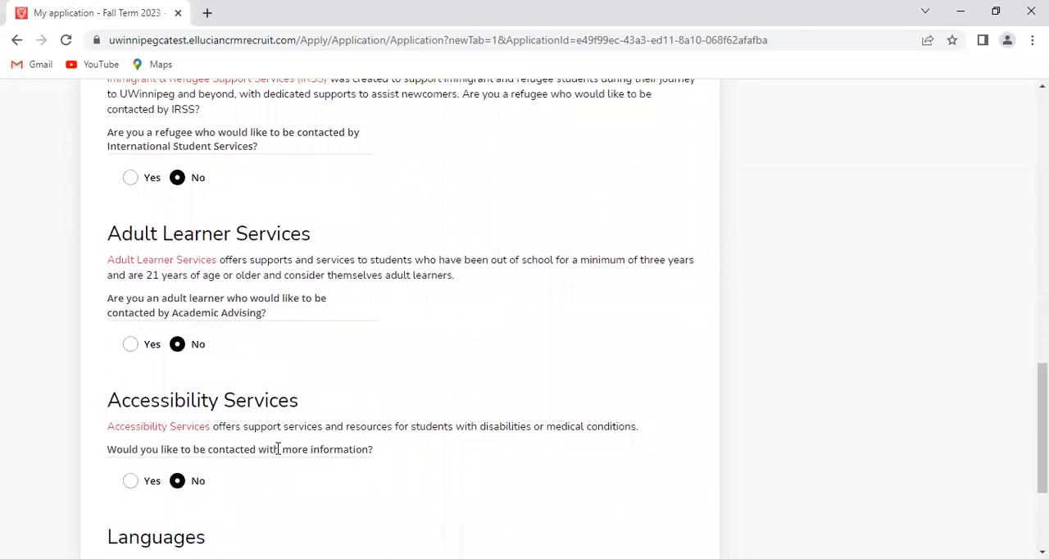
scroll(283, 447, up, 3)
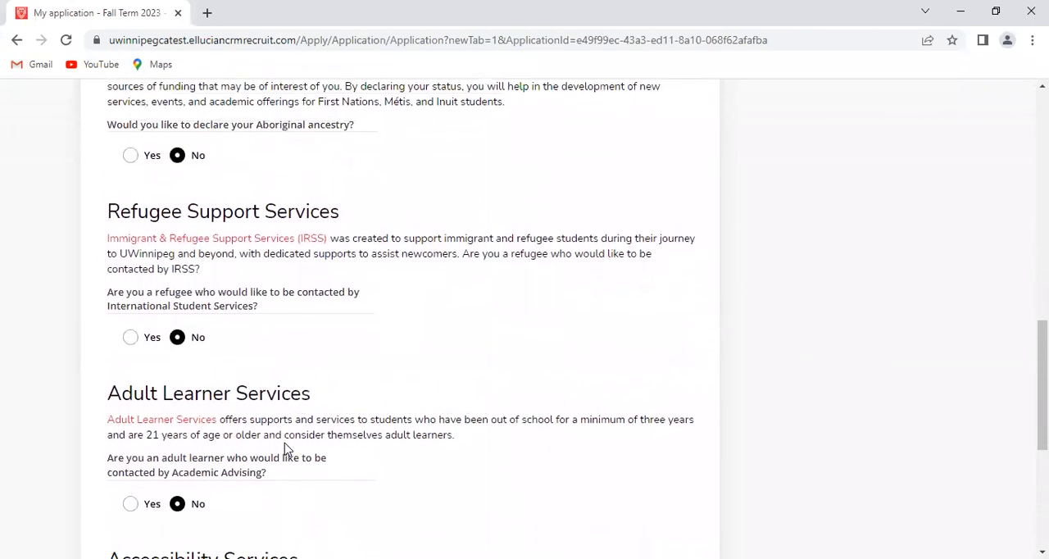
scroll(285, 449, up, 1)
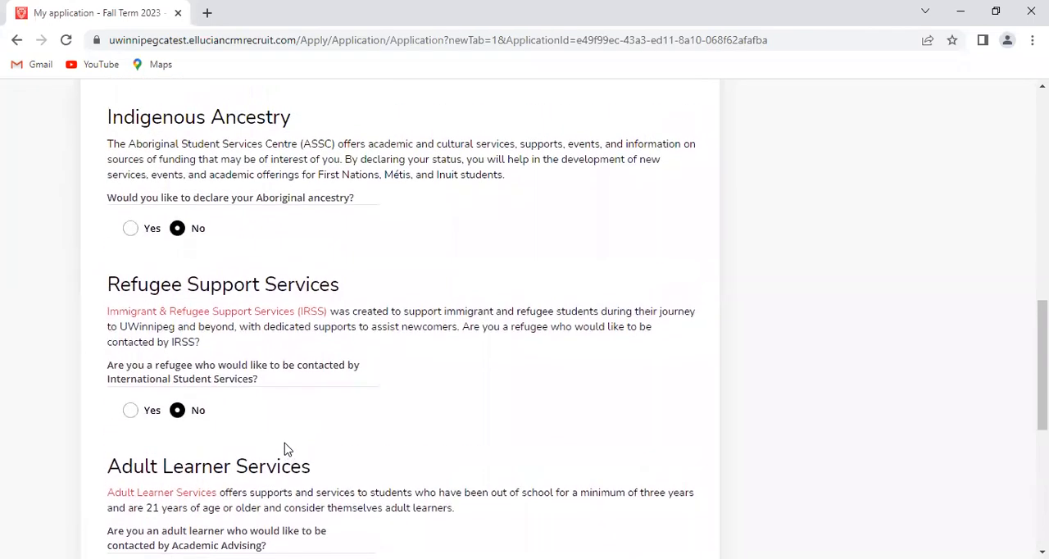
scroll(285, 449, down, 1)
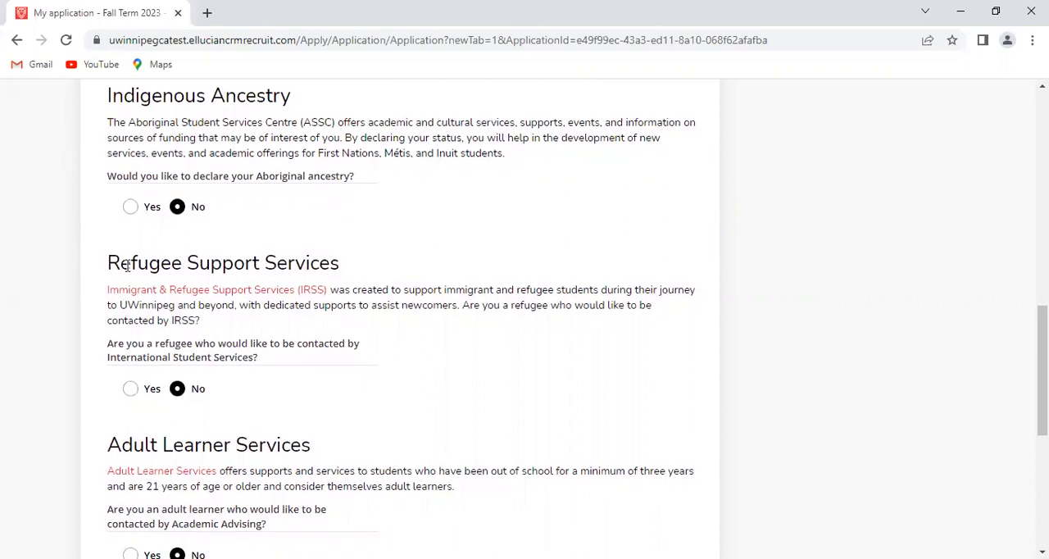
scroll(199, 310, down, 3)
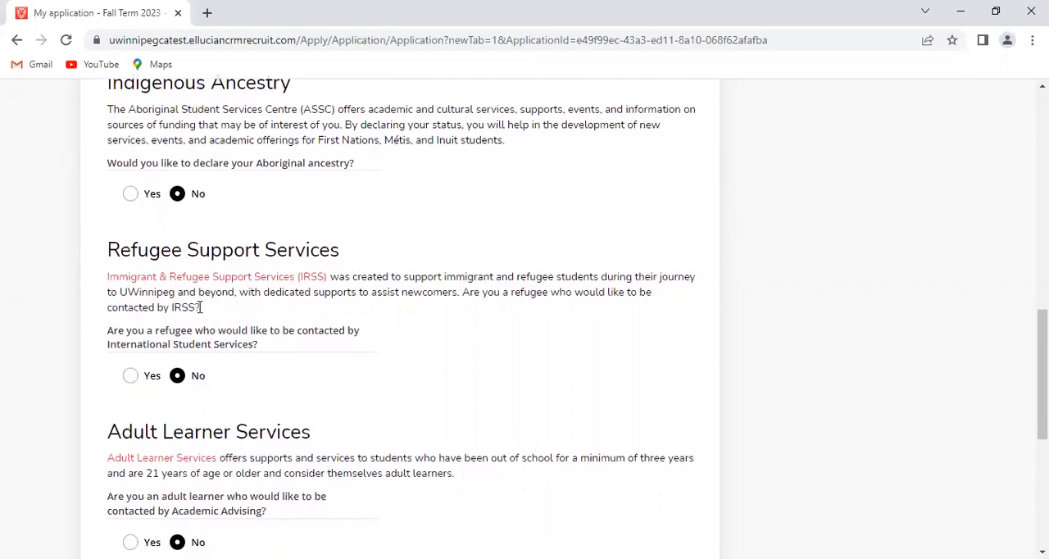
scroll(199, 310, down, 1)
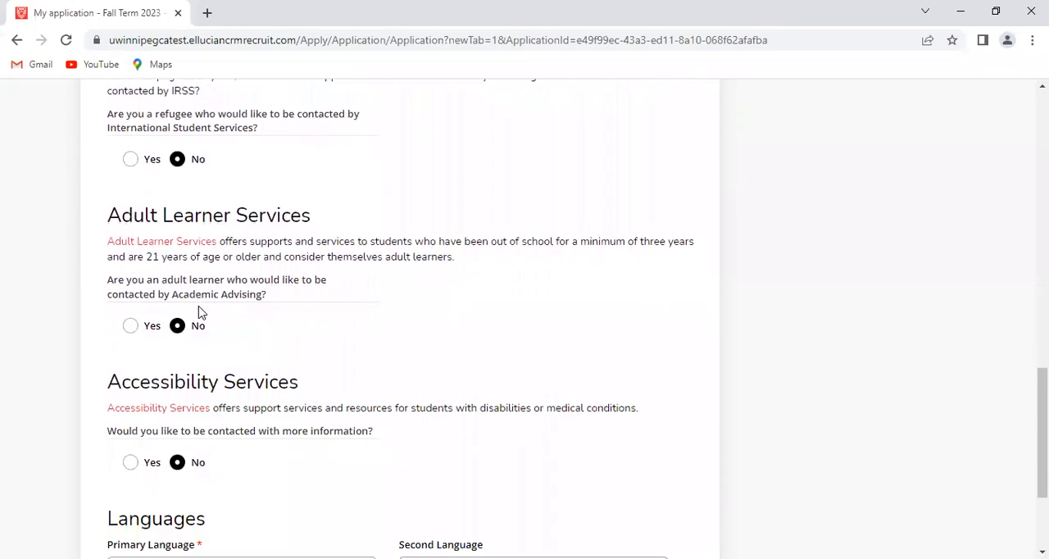
scroll(198, 310, up, 2)
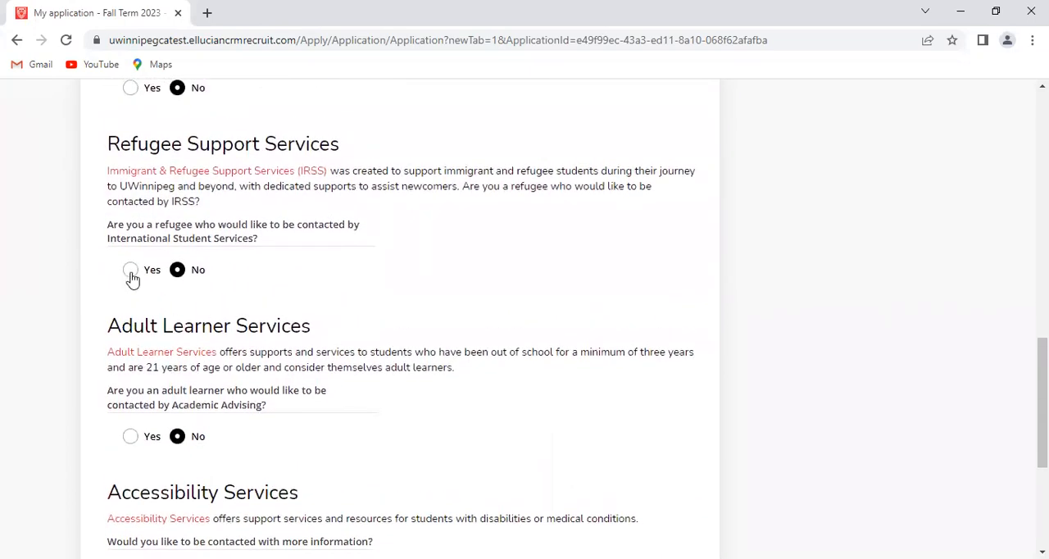
scroll(231, 295, up, 3)
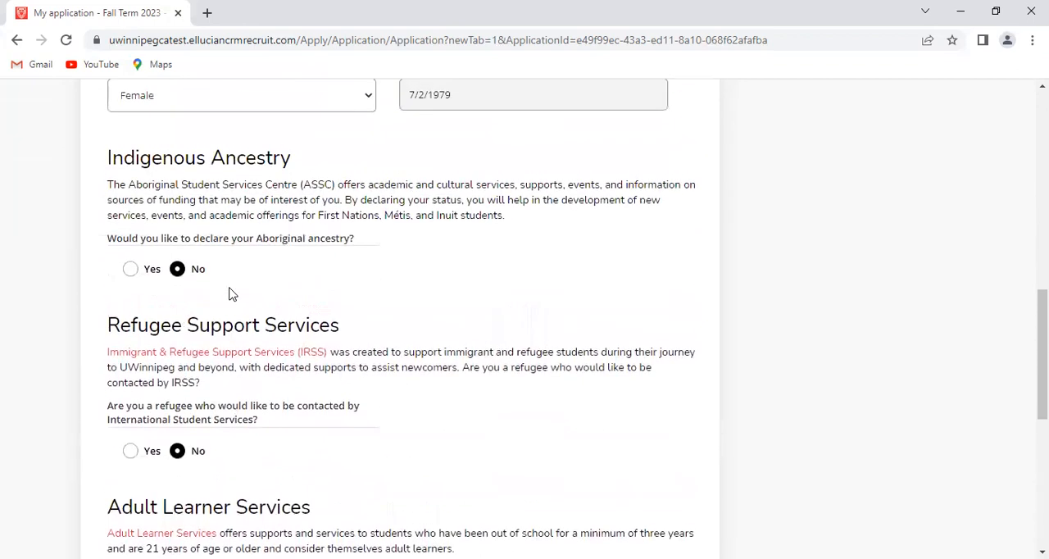
scroll(231, 295, down, 1)
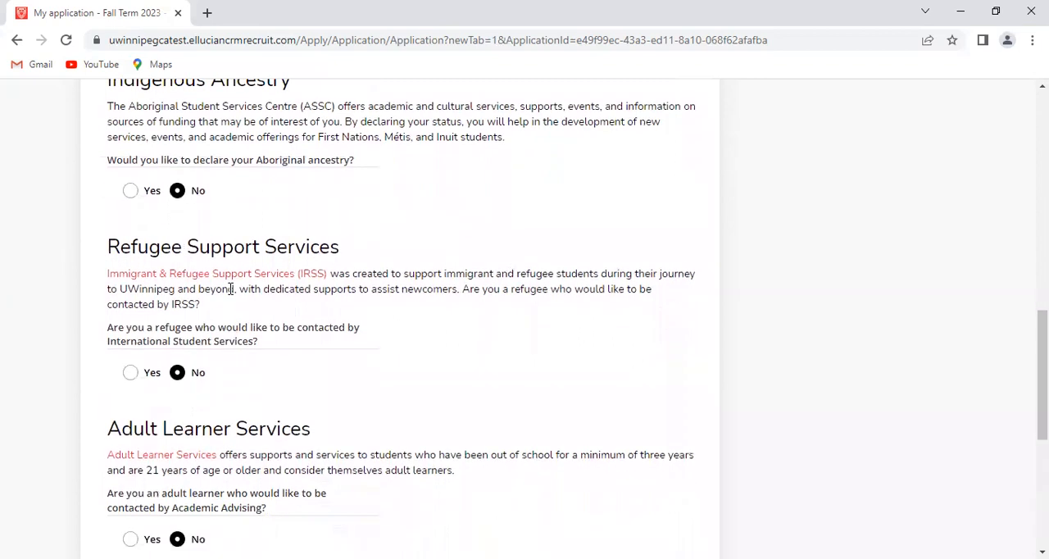
scroll(231, 289, down, 1)
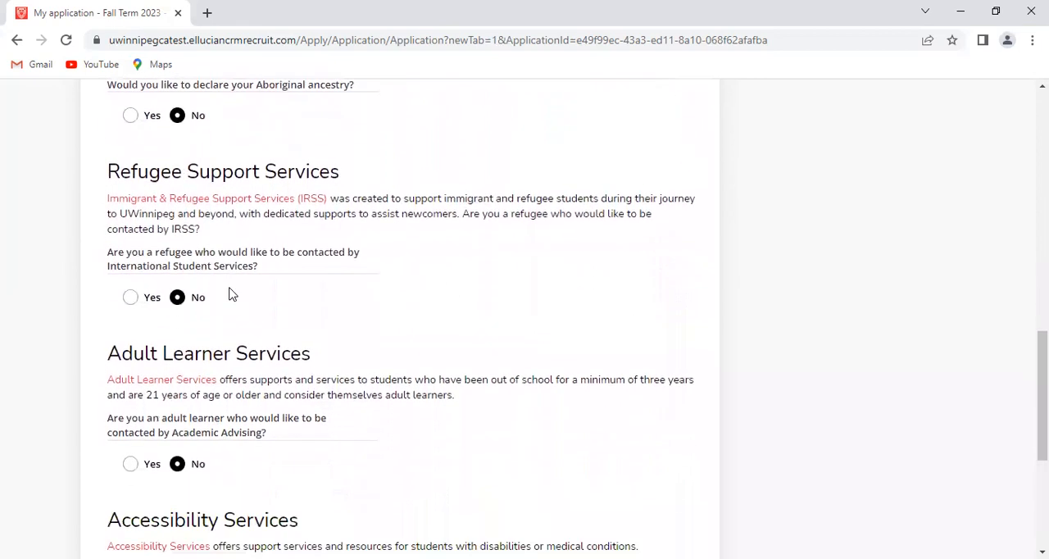
Set the primary language to English, then save the Student Information section and continue to Contact Information
scroll(231, 295, down, 1)
scroll(232, 295, down, 1)
scroll(231, 295, down, 1)
scroll(231, 295, down, 1)
scroll(231, 295, down, 2)
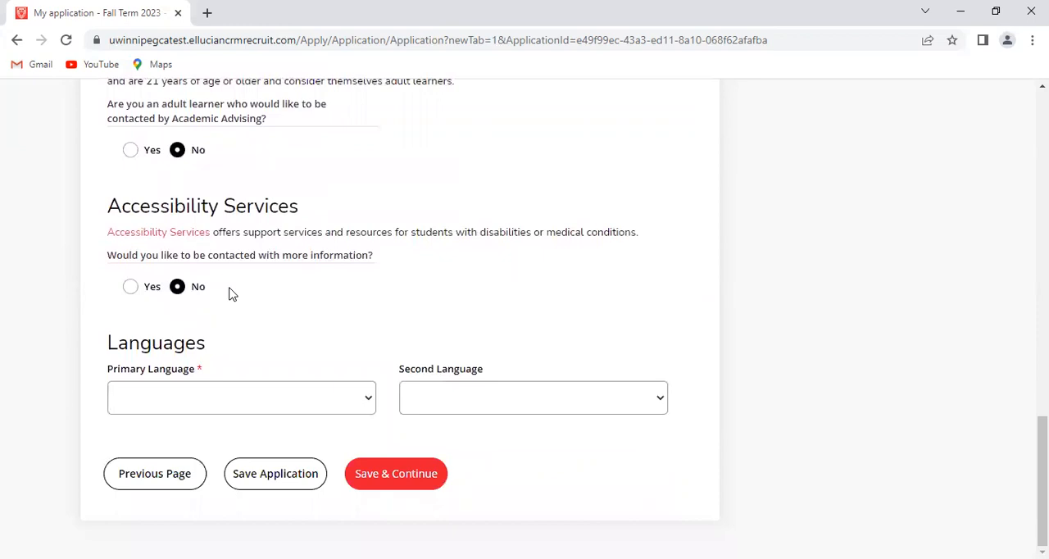
click(366, 402)
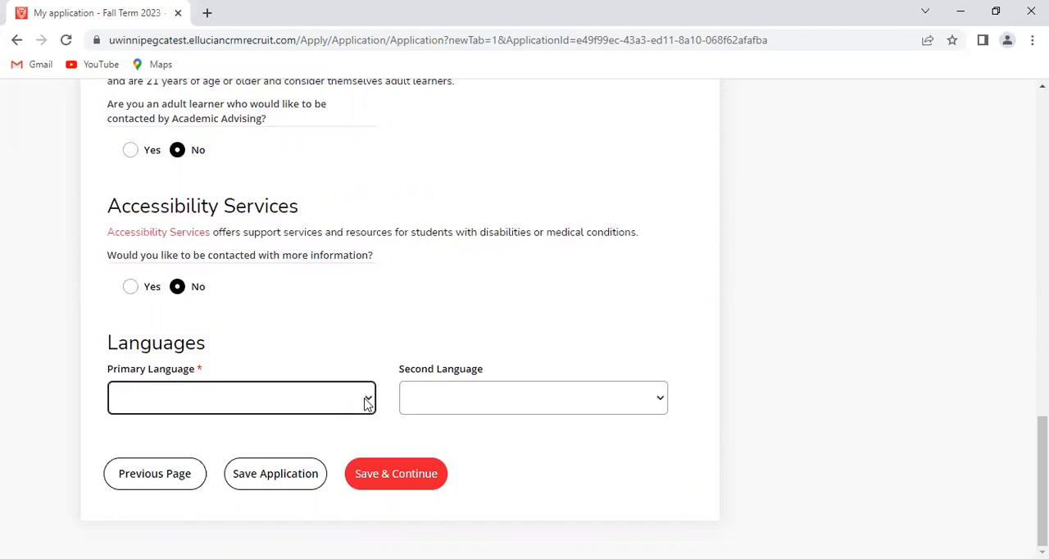
right_click(366, 403)
right_click(377, 410)
right_click(370, 402)
click(369, 402)
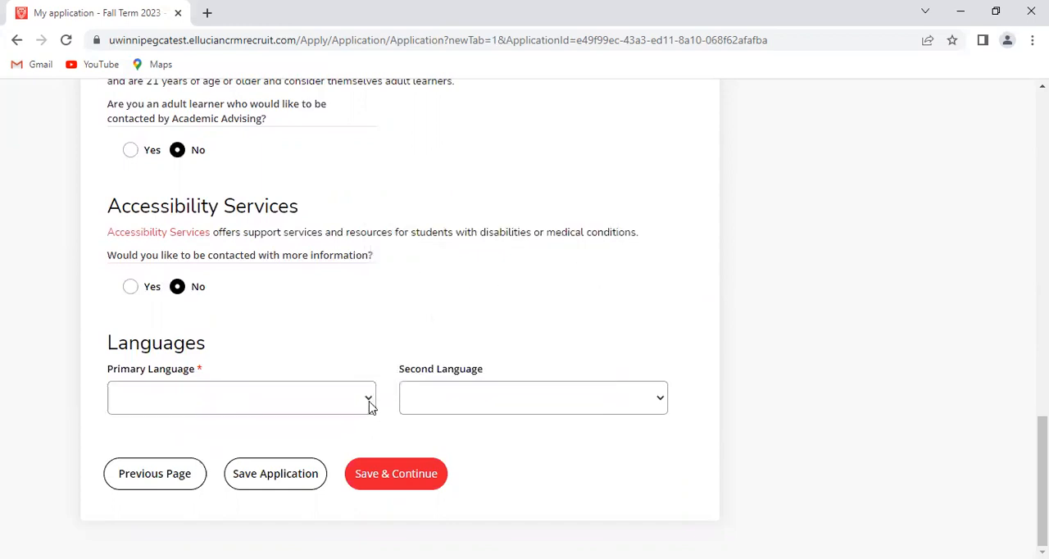
click(370, 406)
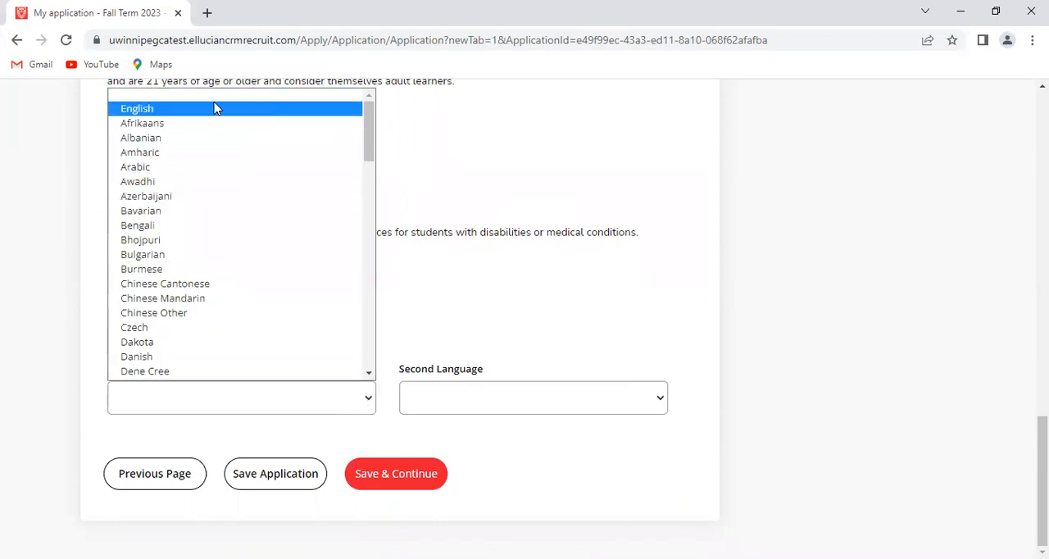
click(215, 109)
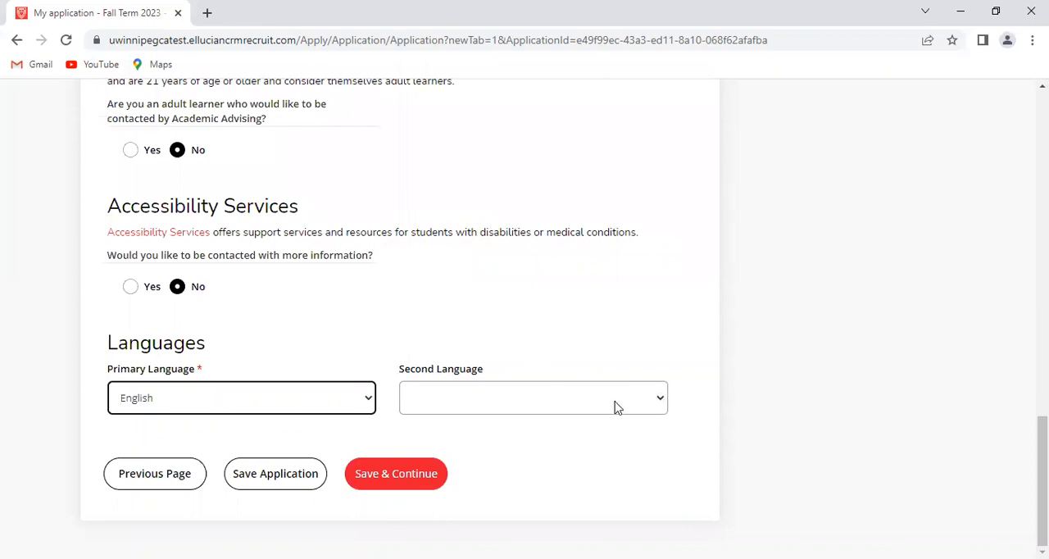
click(410, 485)
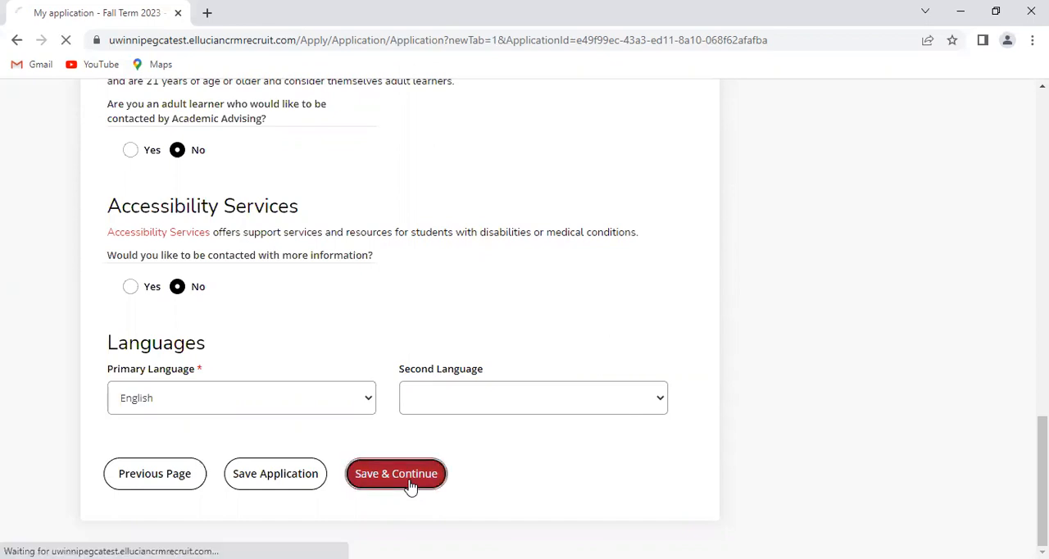
Review the contact details, Permanent Address, Temporary Address answer and Emergency Contact fields in the Contact Information section
scroll(410, 488, down, 2)
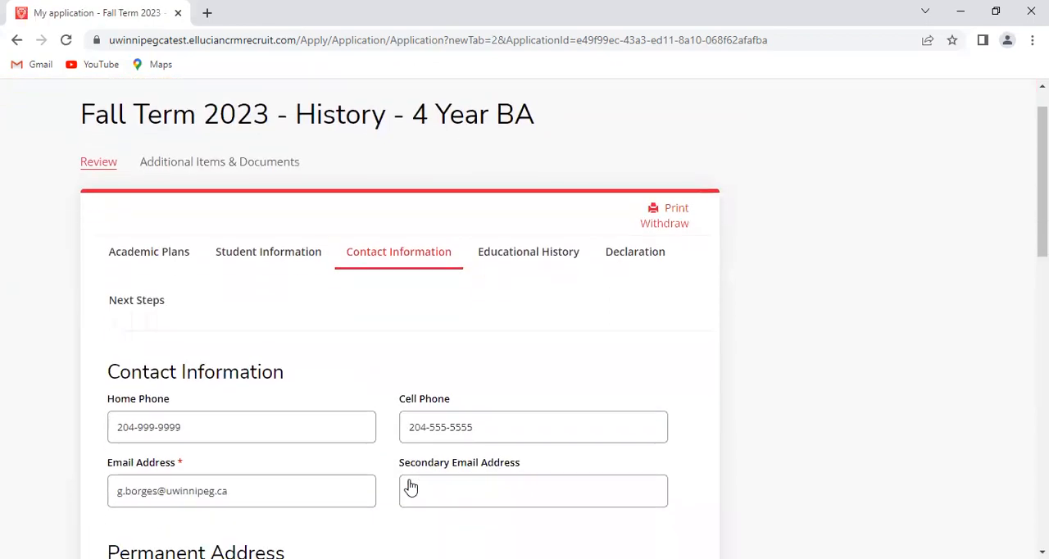
scroll(410, 488, down, 2)
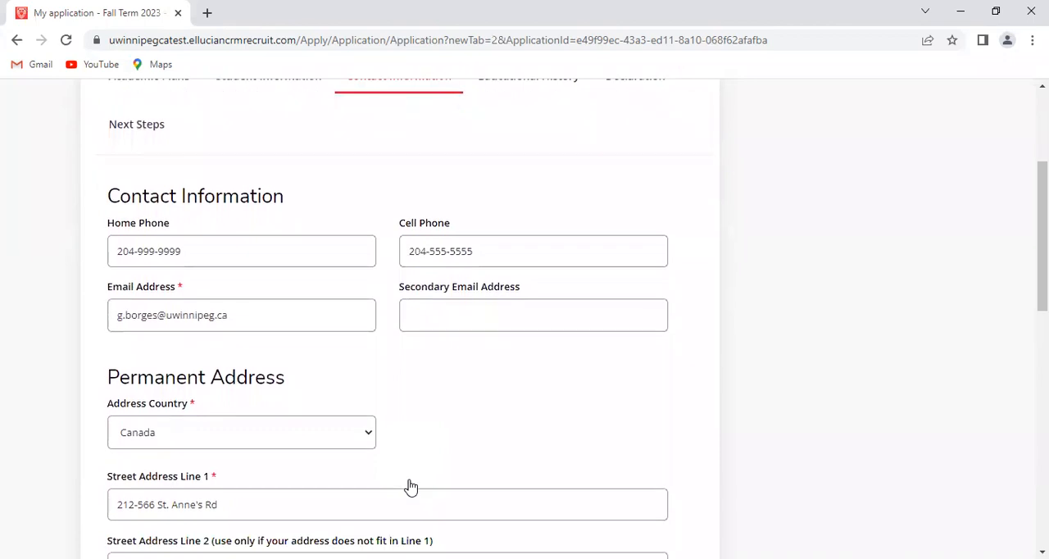
scroll(409, 486, down, 1)
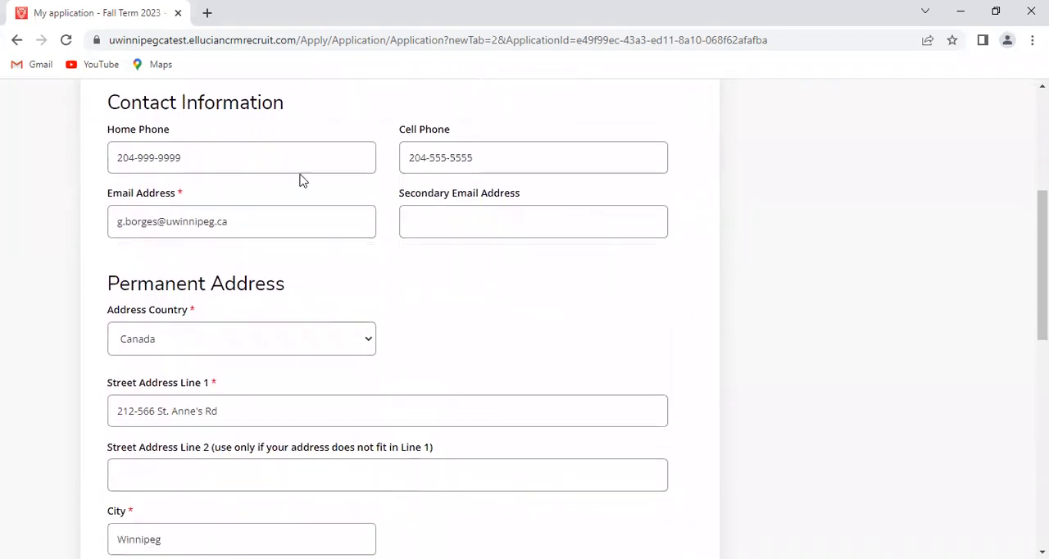
scroll(317, 221, up, 1)
scroll(318, 223, down, 2)
scroll(319, 227, down, 2)
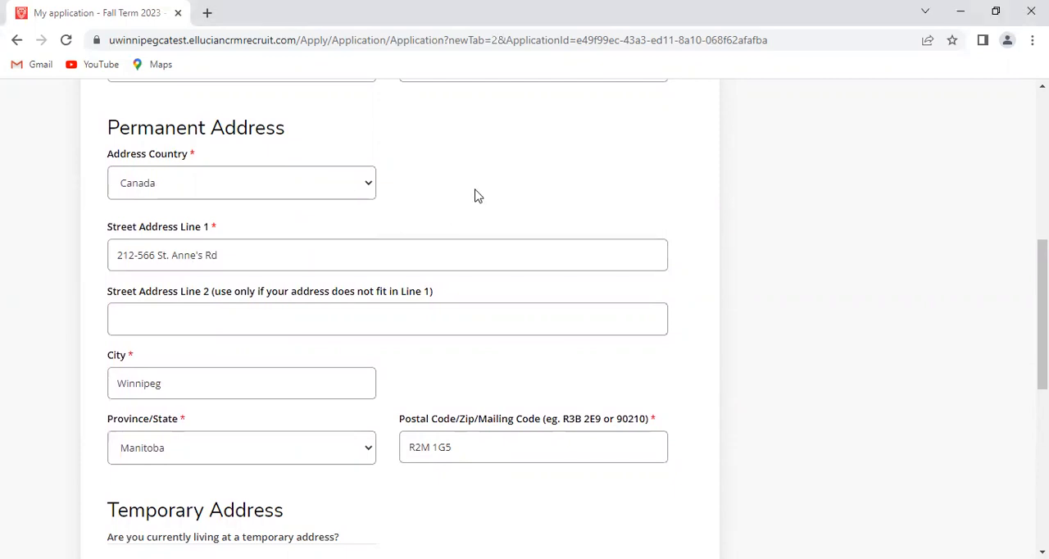
scroll(498, 193, down, 1)
scroll(489, 177, down, 3)
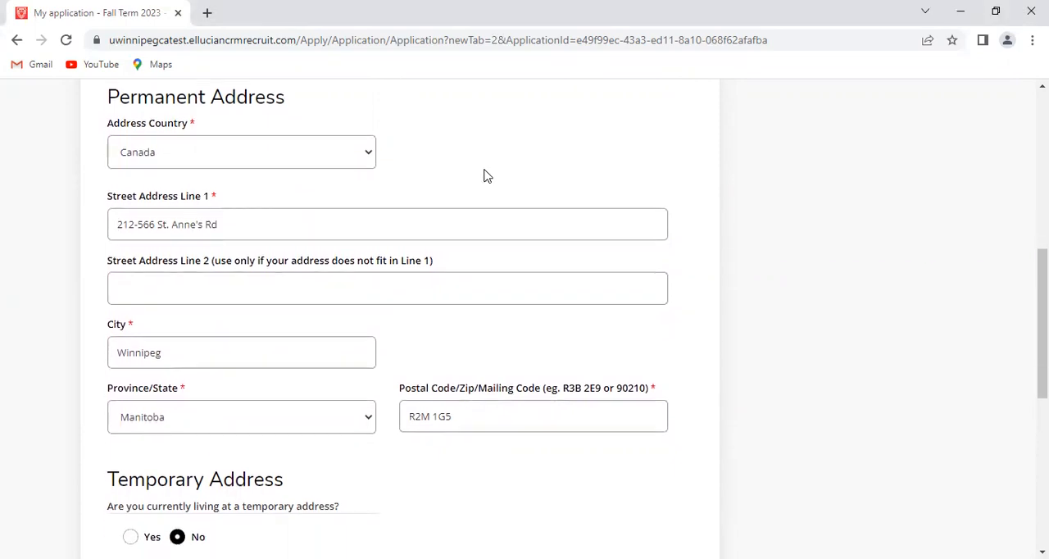
scroll(485, 169, down, 3)
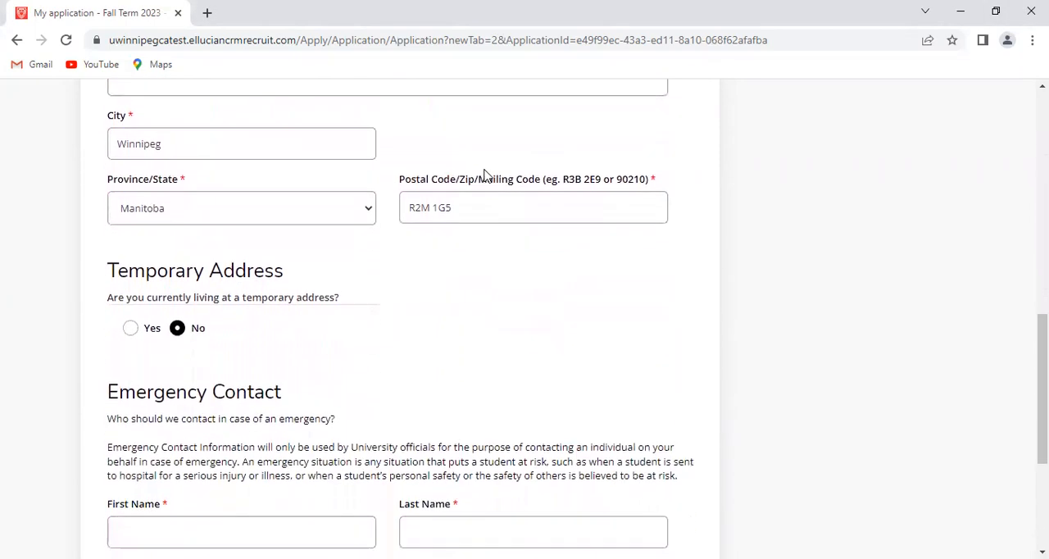
scroll(486, 169, down, 3)
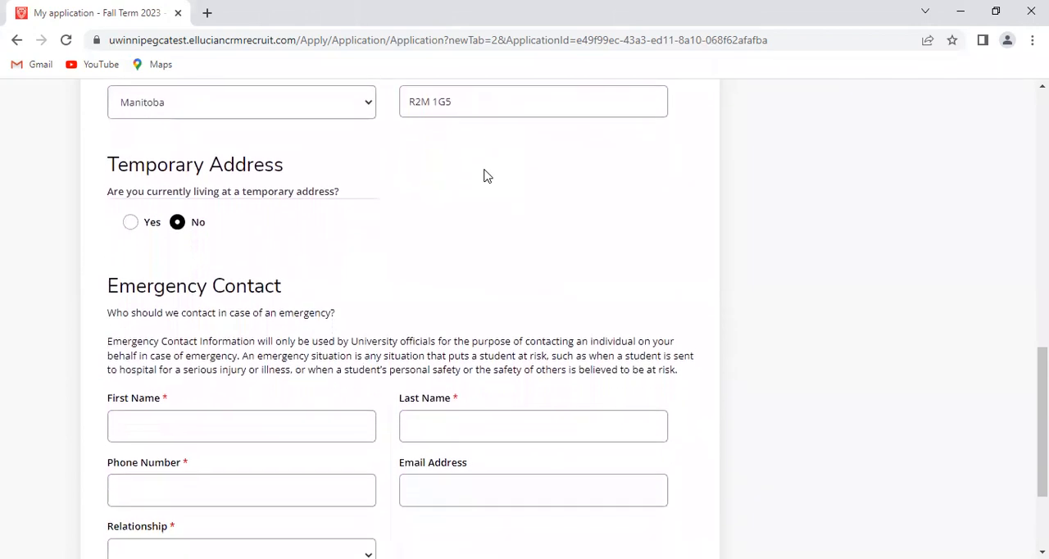
scroll(483, 177, down, 2)
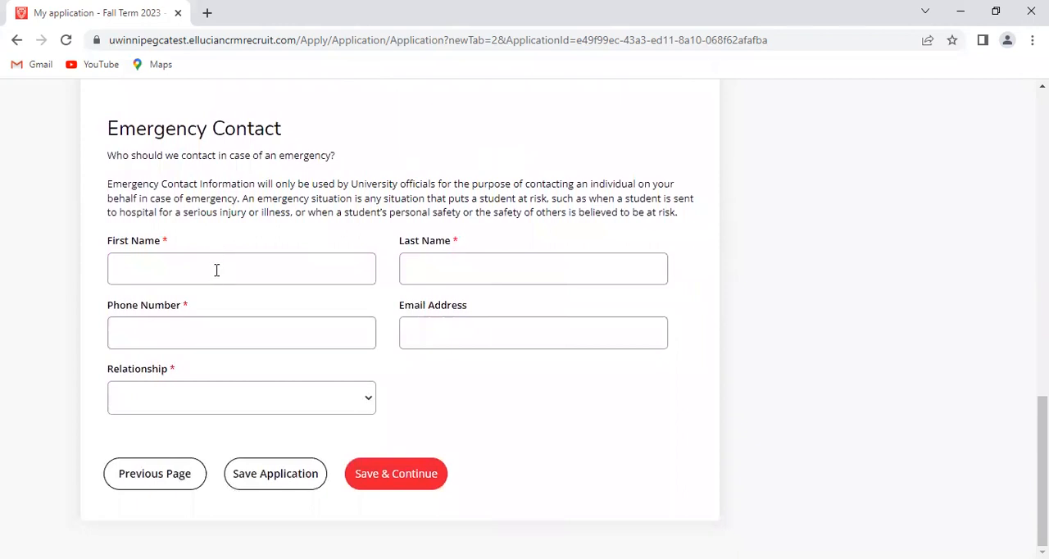
Fill in the emergency contact's first name, last name and phone number, including the area code
click(216, 270)
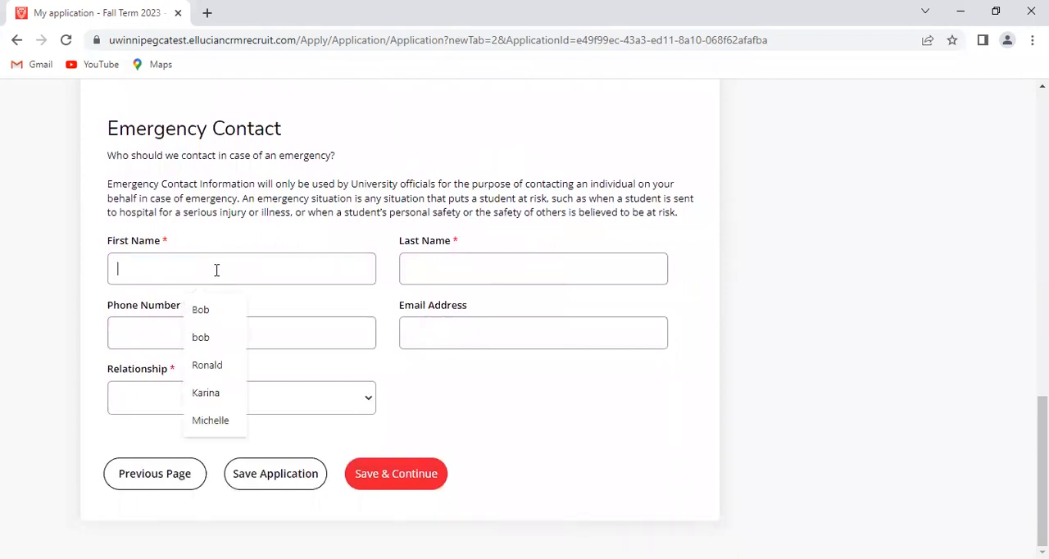
click(198, 307)
click(418, 274)
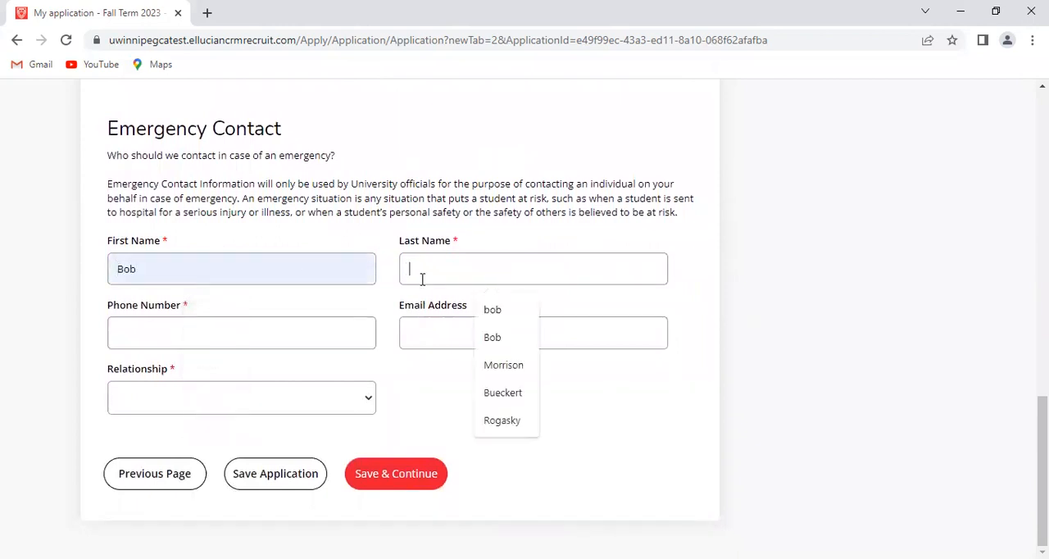
click(485, 309)
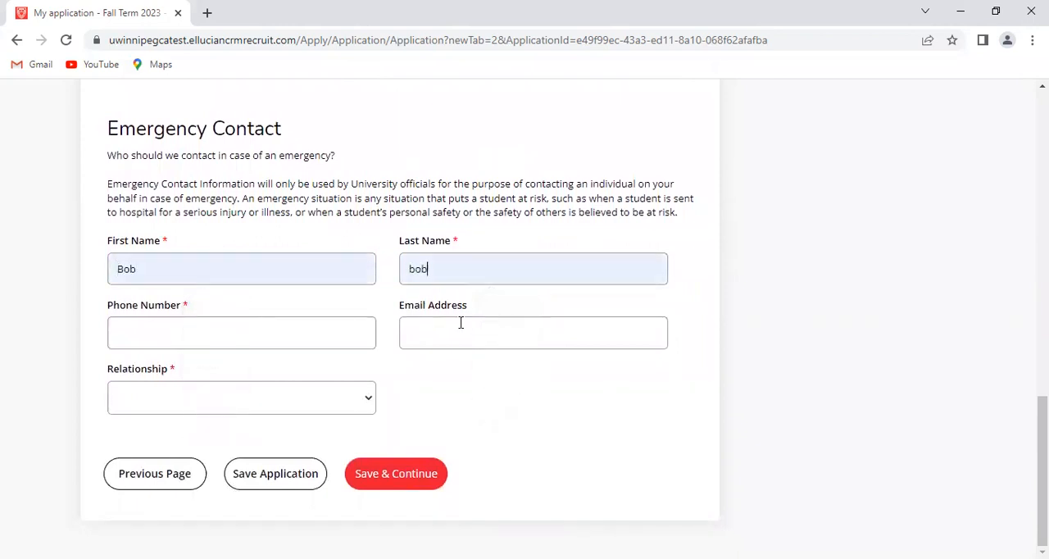
click(347, 336)
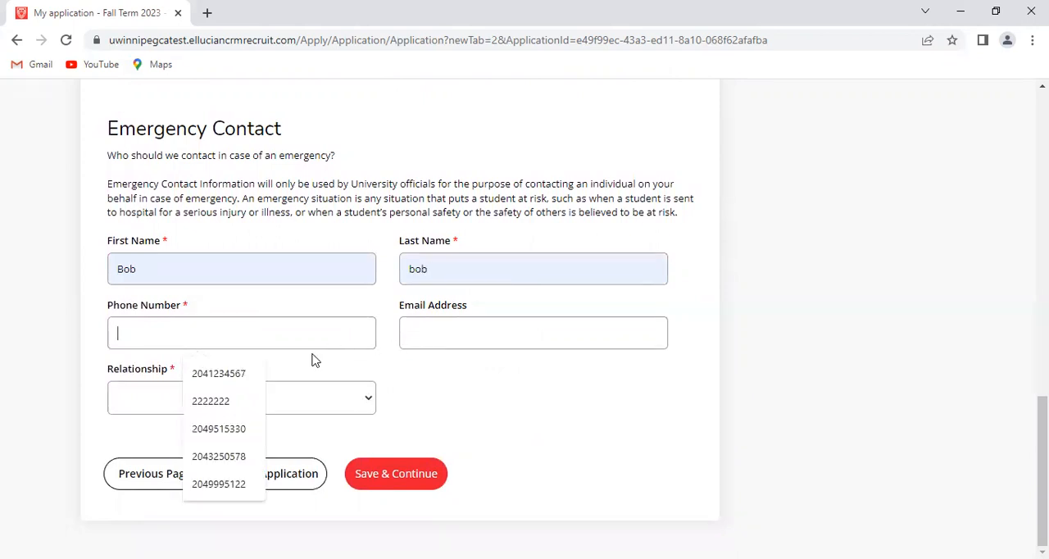
click(230, 401)
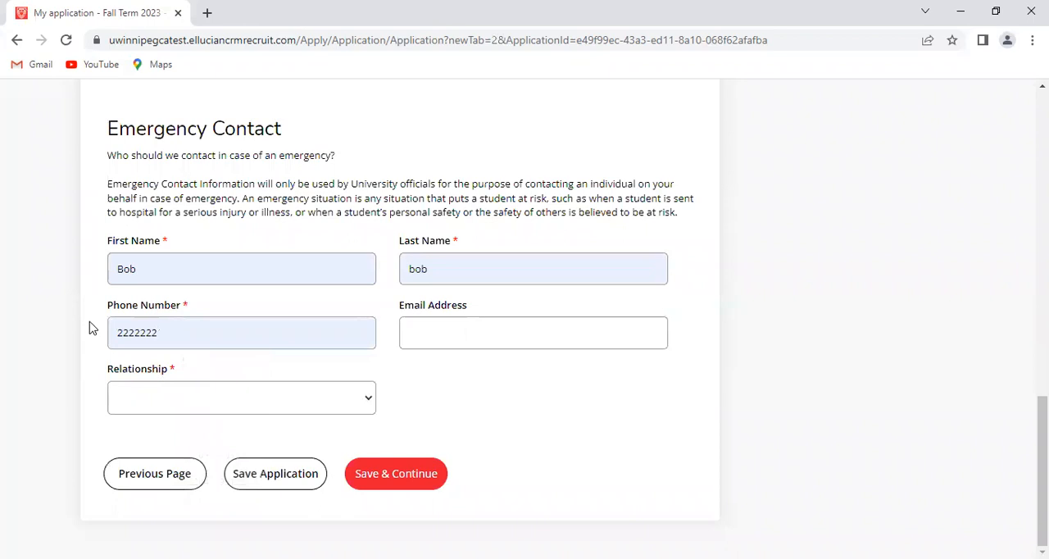
click(115, 332)
text(204)
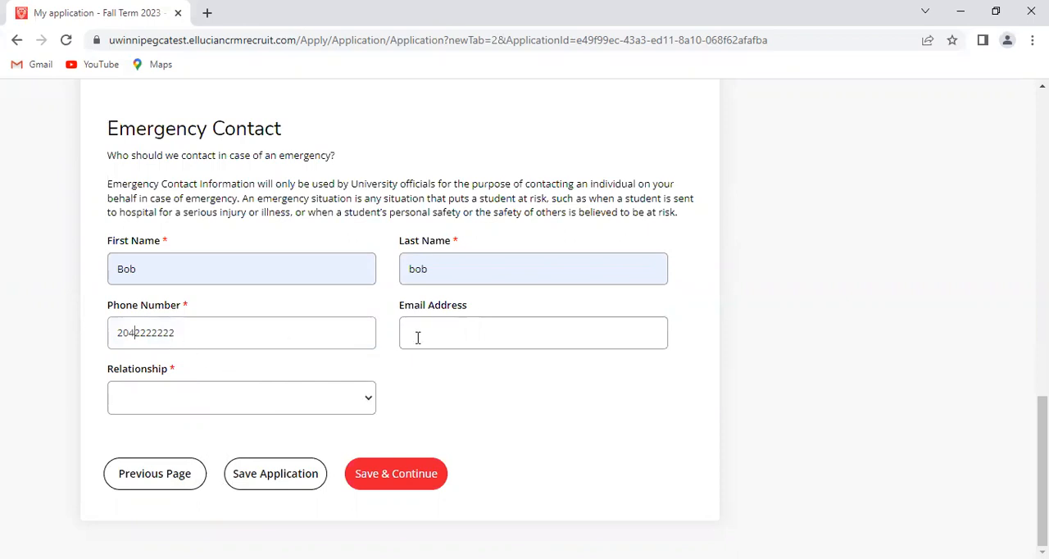
Set the emergency contact's relationship to Cousin, then save the Contact Information section and continue to Educational History
click(311, 401)
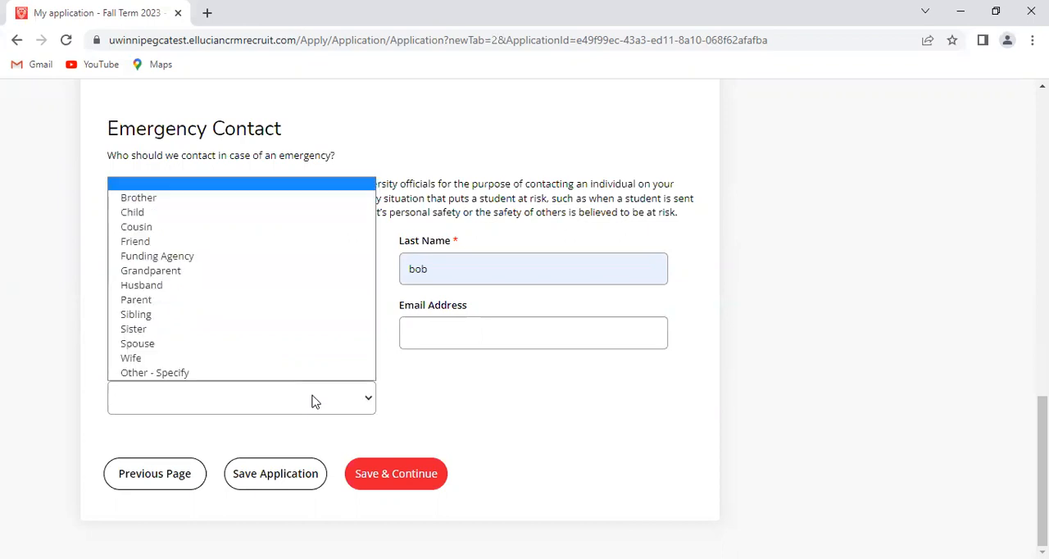
click(205, 227)
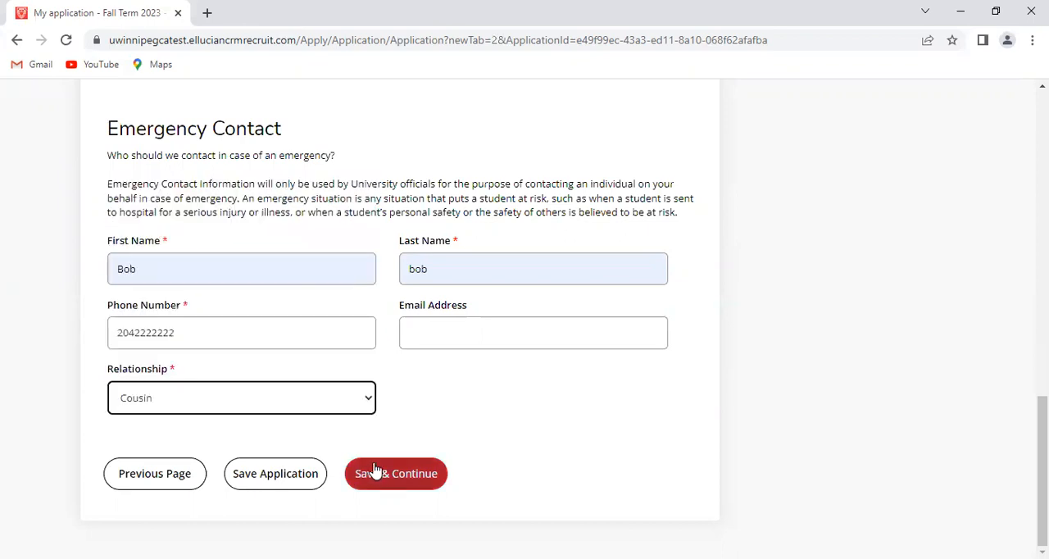
click(374, 469)
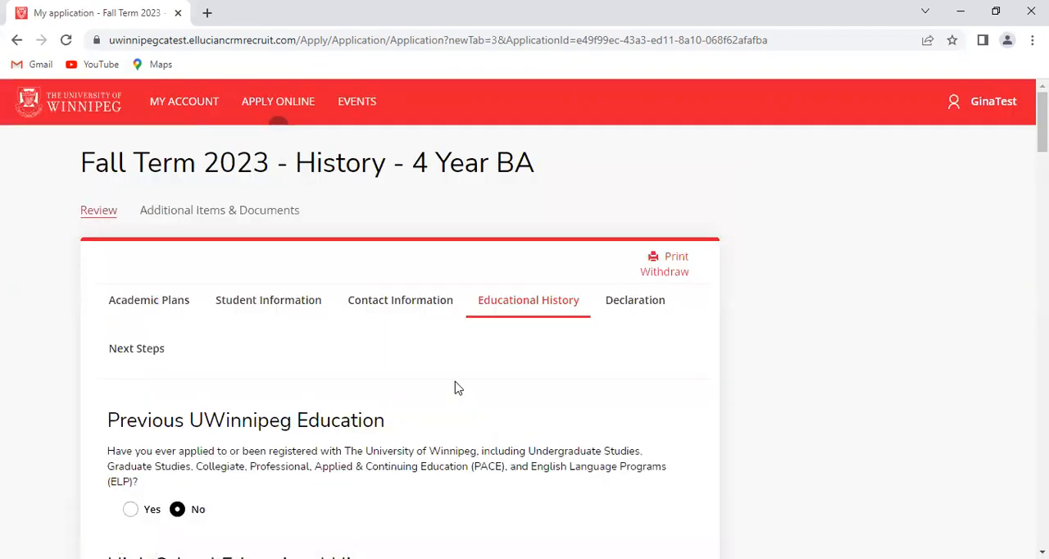
Delete the surplus high school entries under High School Educational History, keeping only one entry
scroll(480, 375, down, 3)
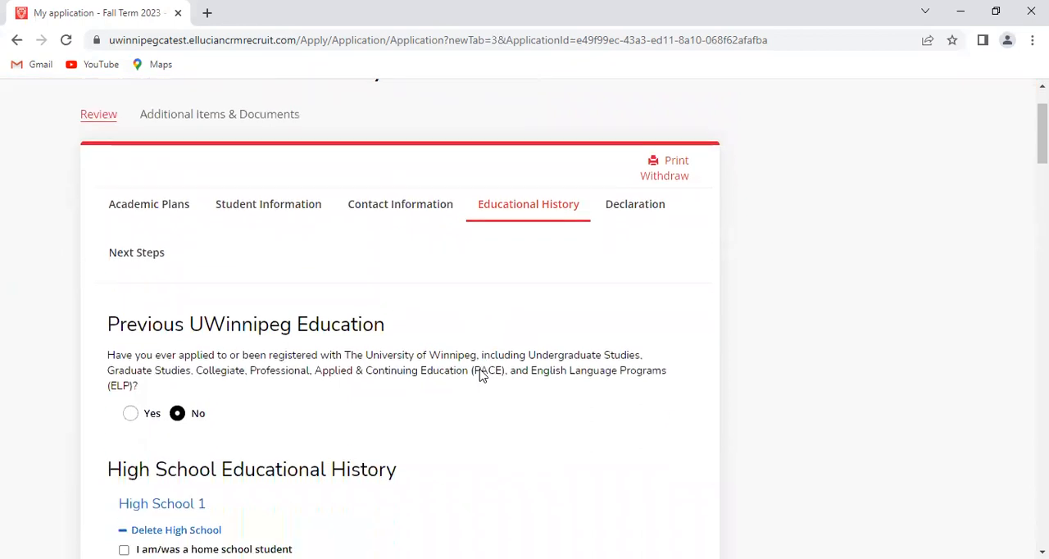
scroll(480, 375, down, 1)
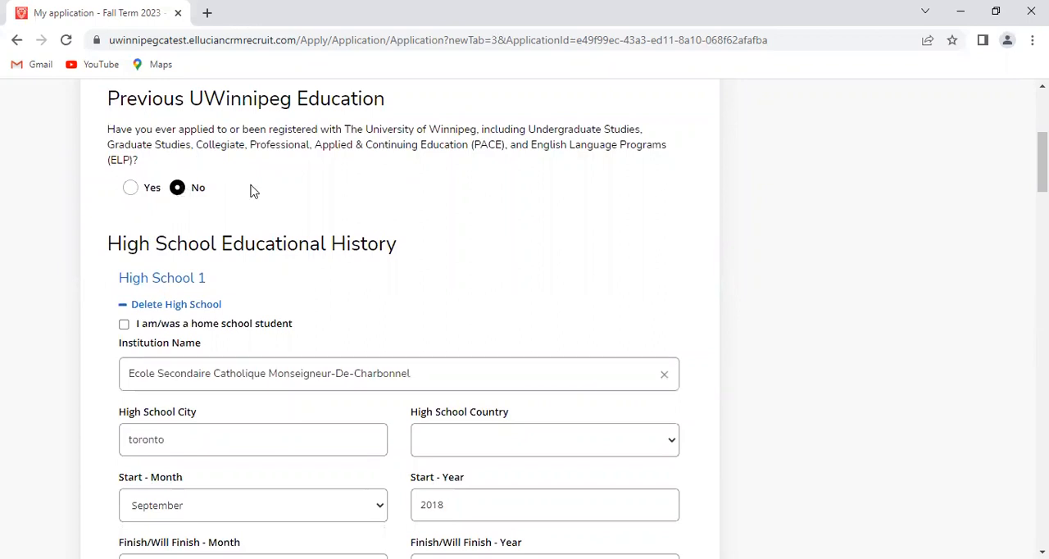
scroll(310, 244, down, 1)
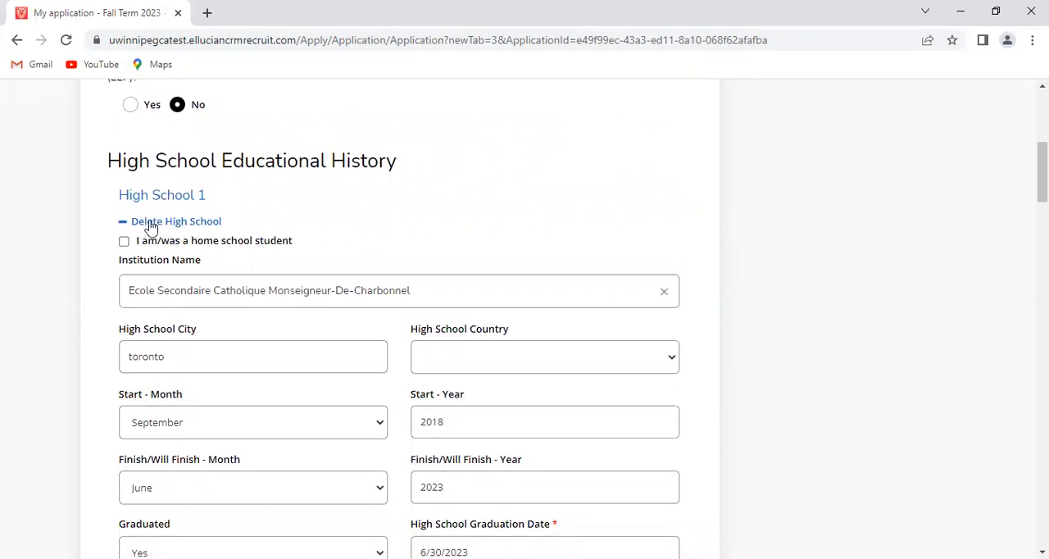
scroll(330, 396, down, 4)
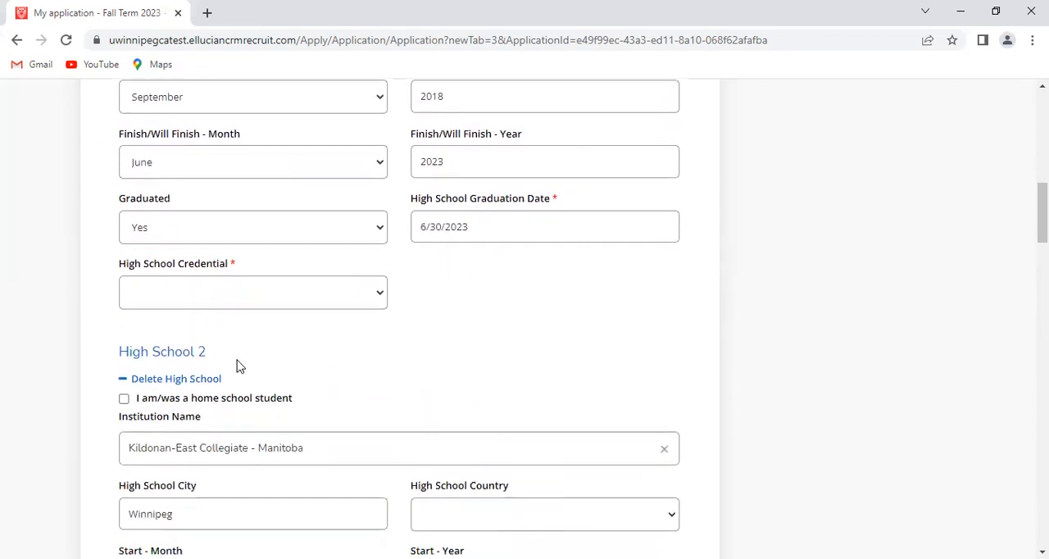
click(175, 381)
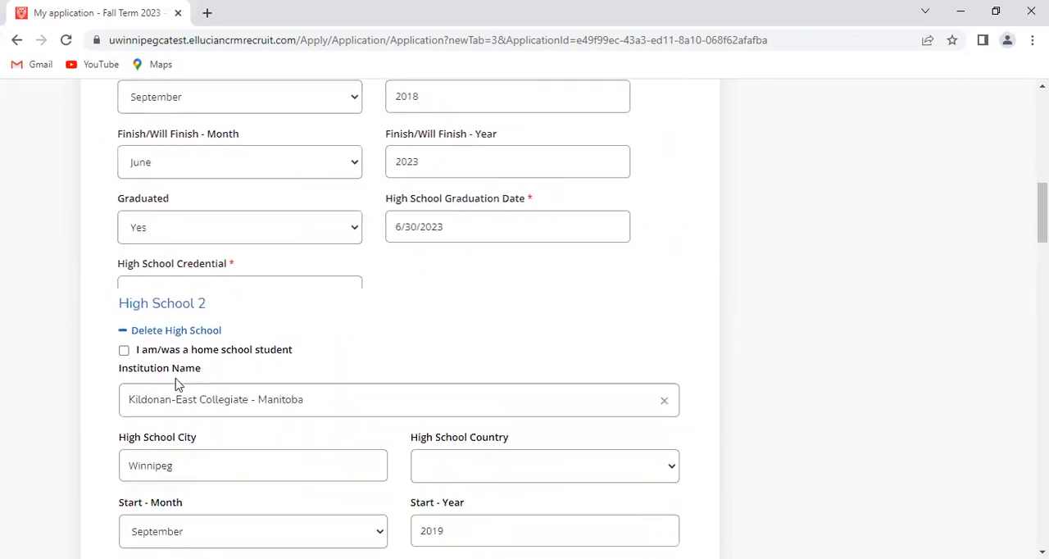
scroll(238, 404, up, 3)
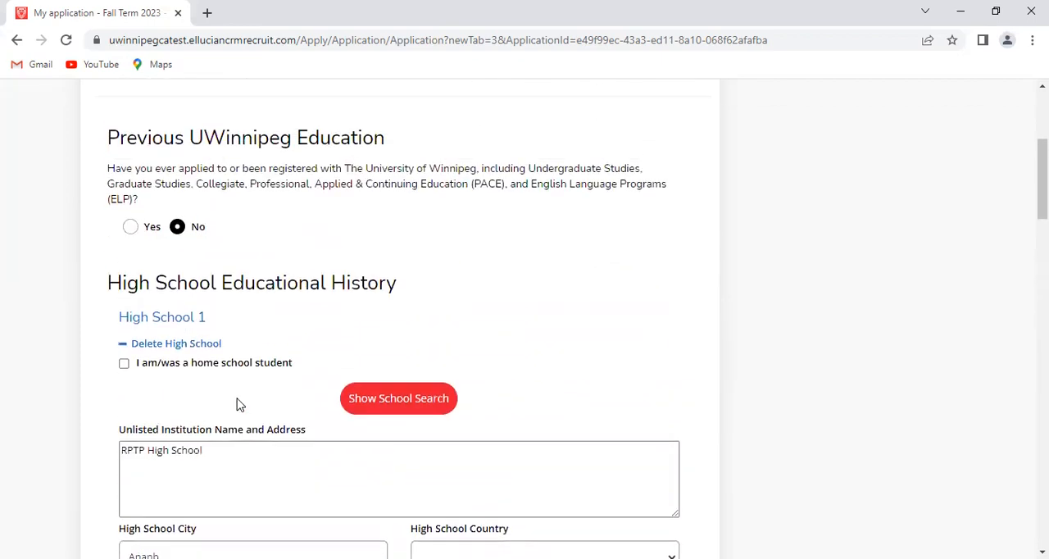
click(181, 345)
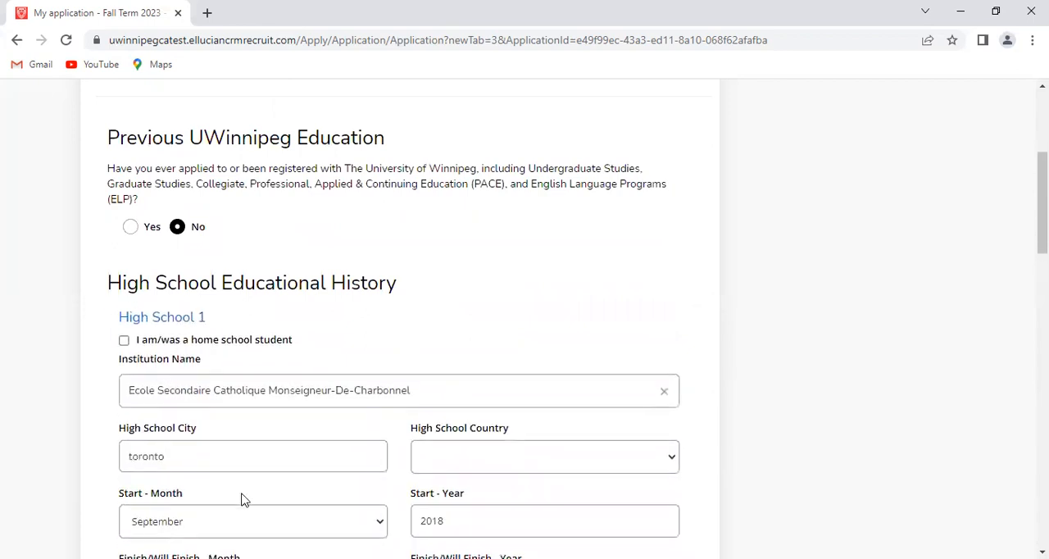
Replace the High School 1 institution with Kildonan-East Collegiate - Manitoba, searching for the school by the partial name "Kildona"
scroll(242, 500, down, 5)
scroll(243, 500, up, 5)
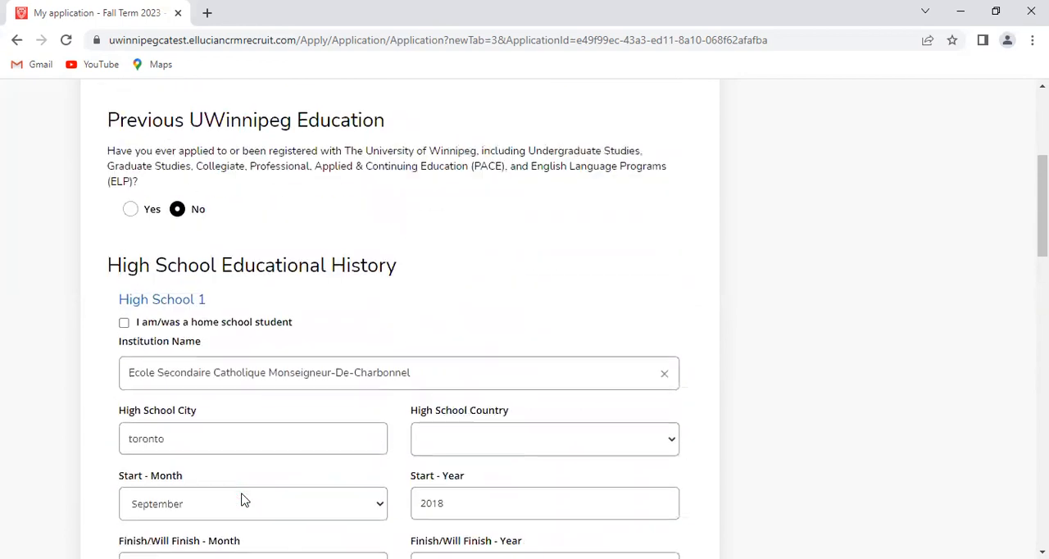
scroll(242, 499, down, 1)
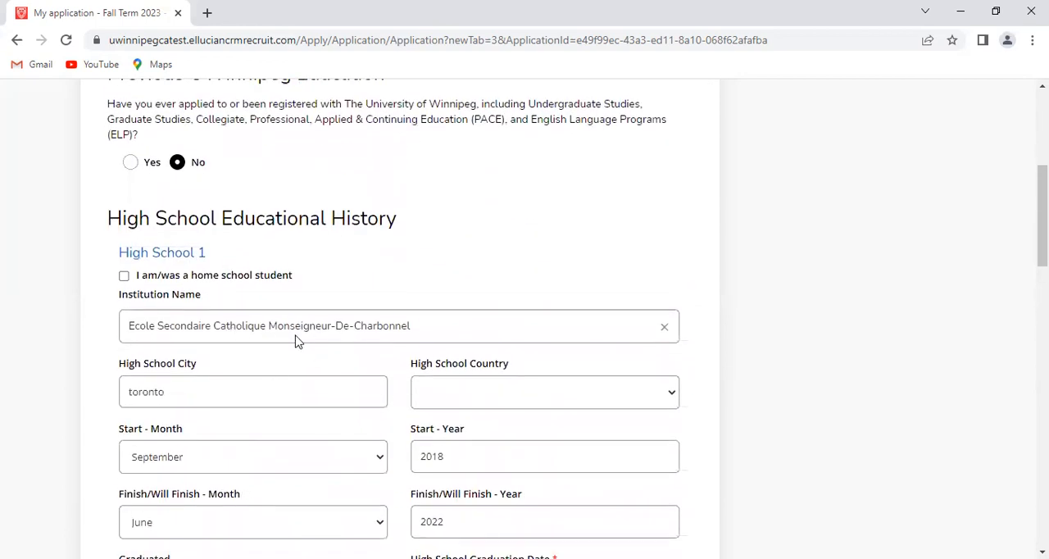
click(665, 327)
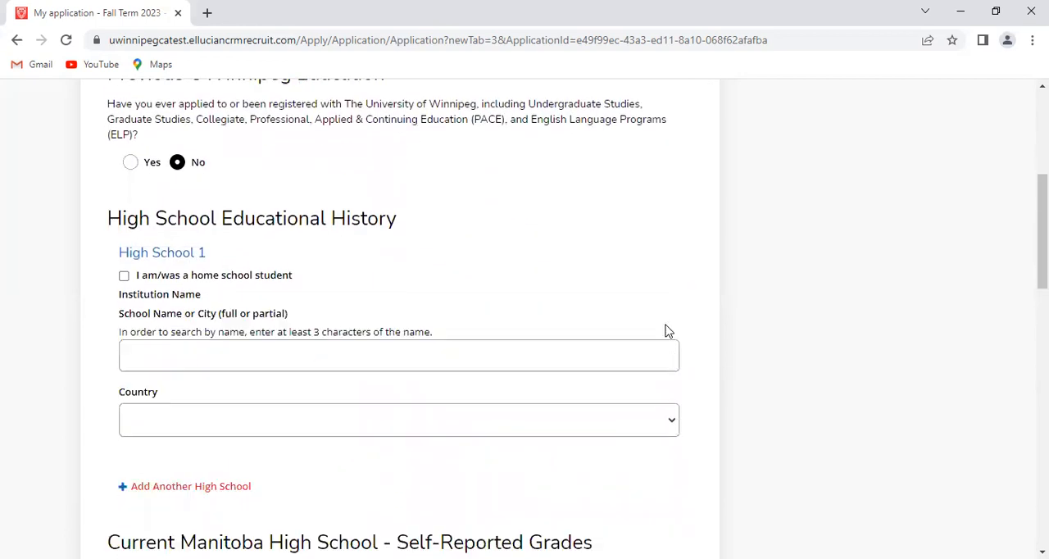
scroll(344, 296, down, 1)
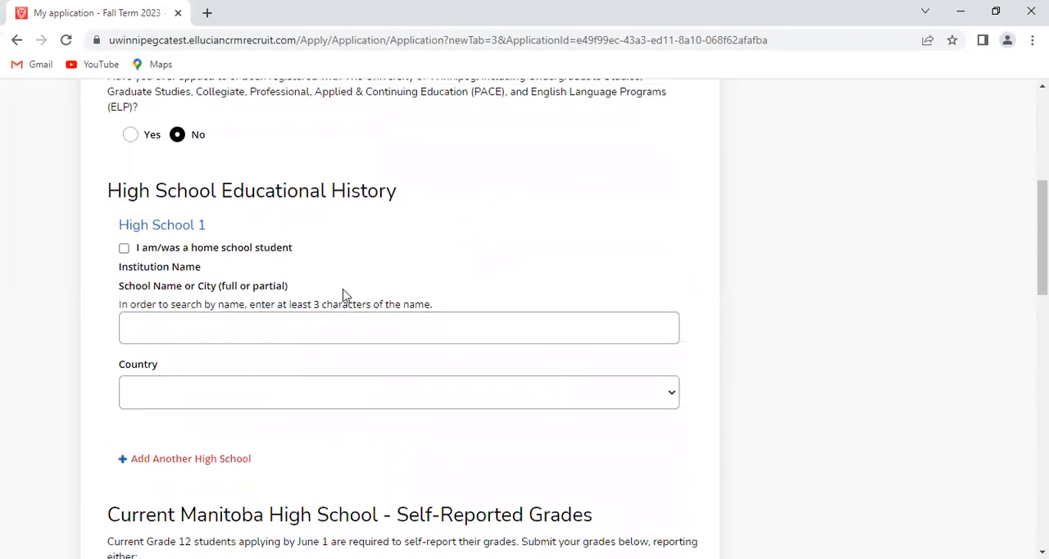
click(190, 265)
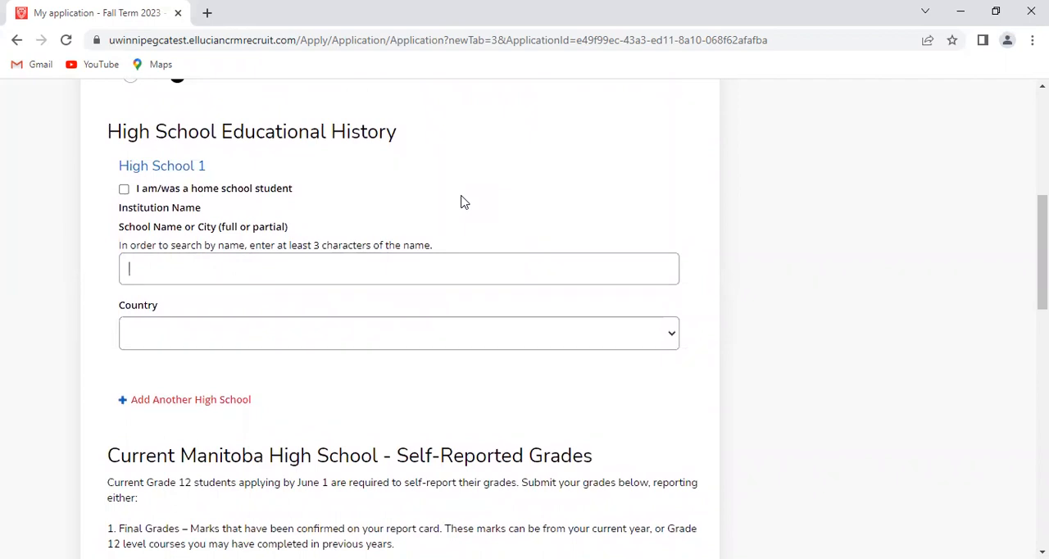
text(Kildona)
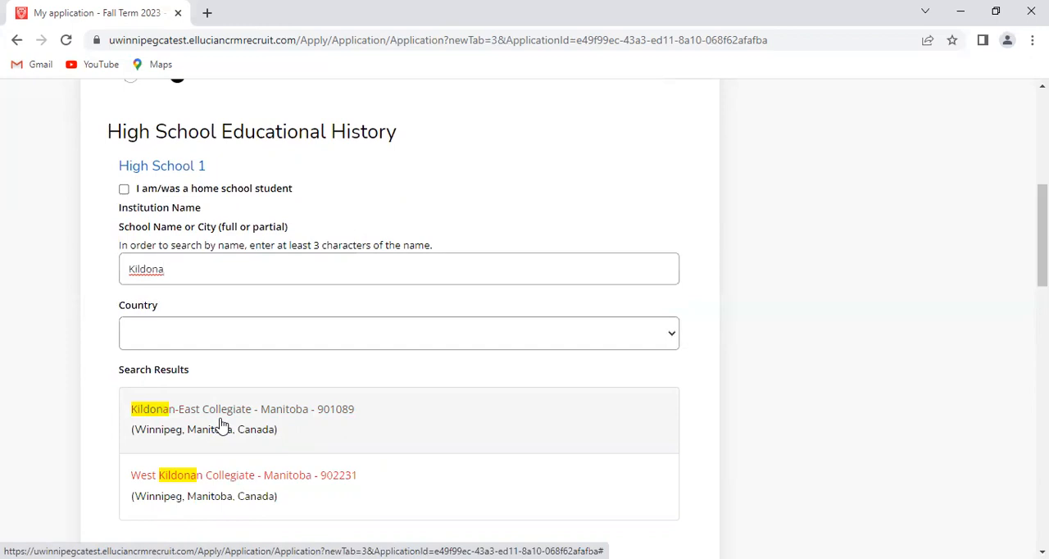
scroll(399, 425, down, 1)
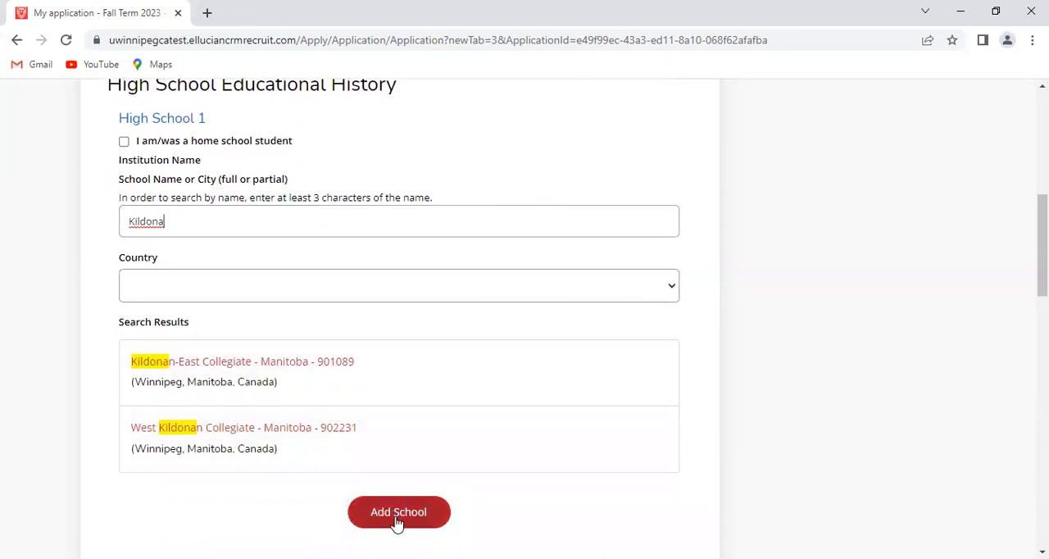
scroll(346, 346, up, 1)
scroll(346, 345, up, 1)
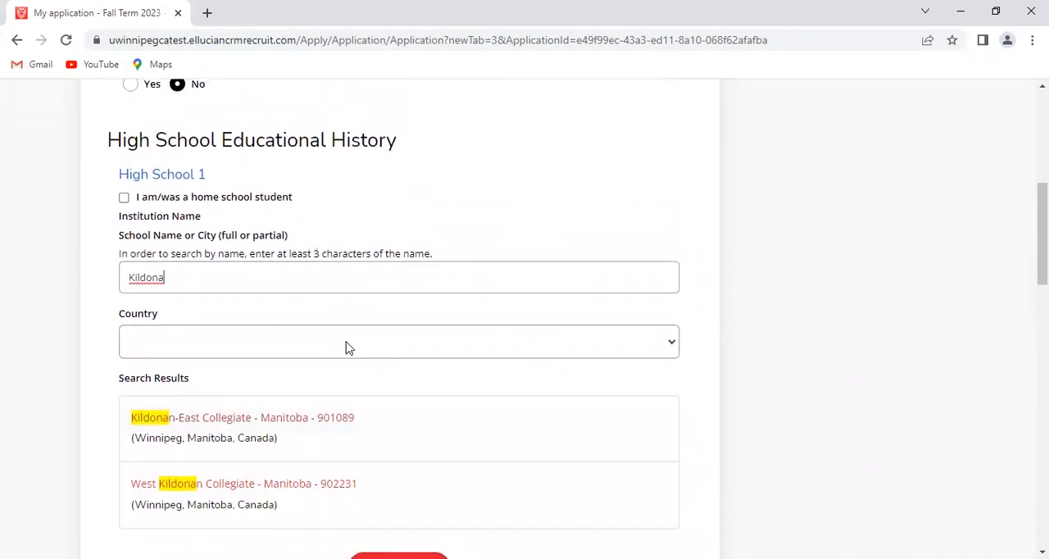
click(289, 456)
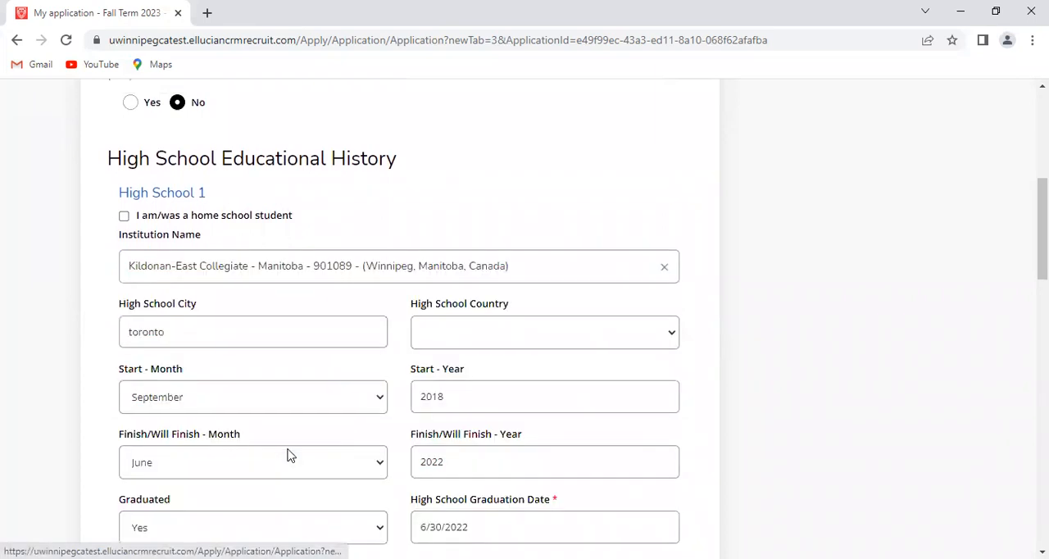
Set the High School 1 city to Winnipeg and its country to Canada
click(209, 334)
double_click(209, 334)
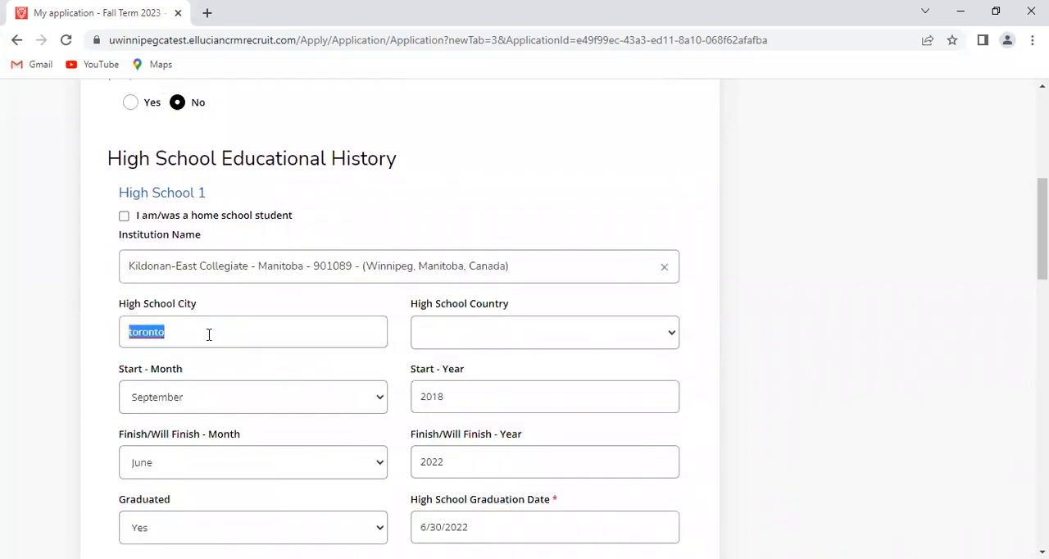
text(Winnieo=)
key(BackSpace)
key(BackSpace)
key(BackSpace)
text(peg)
key(Tab)
text(canada)
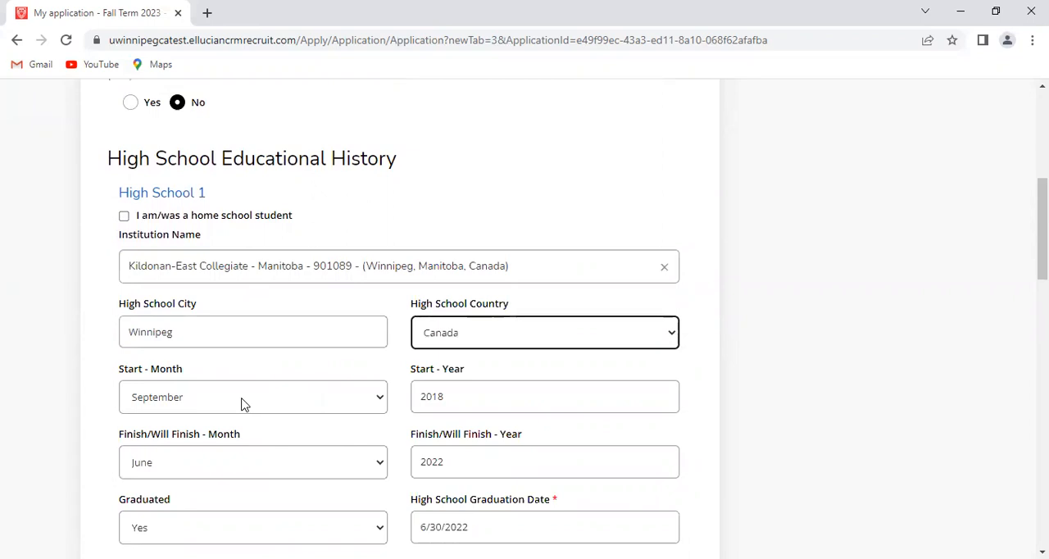
Set the High School 1 finish year to 2023 and the high school graduation date to 6/30/2023
scroll(242, 403, down, 1)
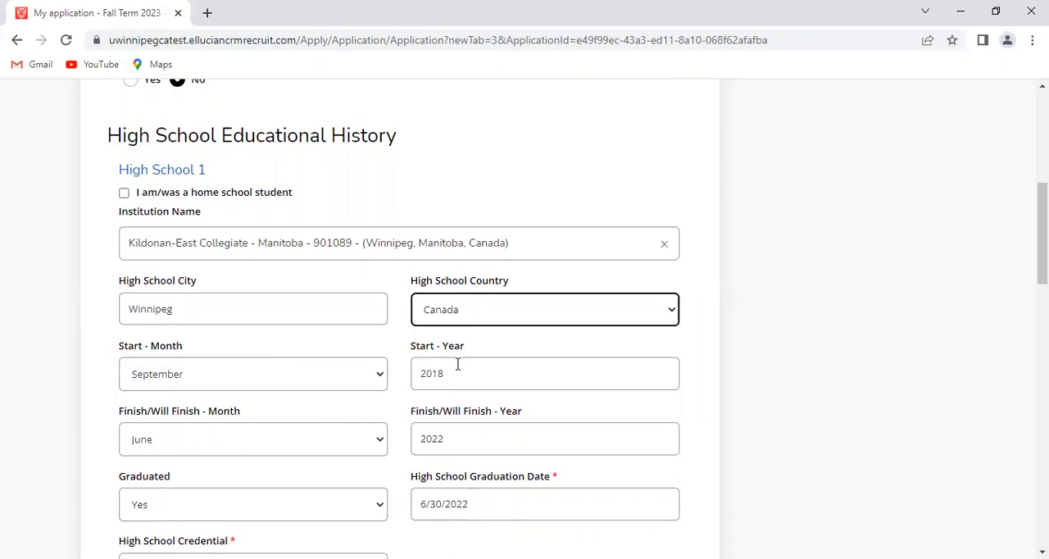
click(449, 440)
key(BackSpace)
text(3)
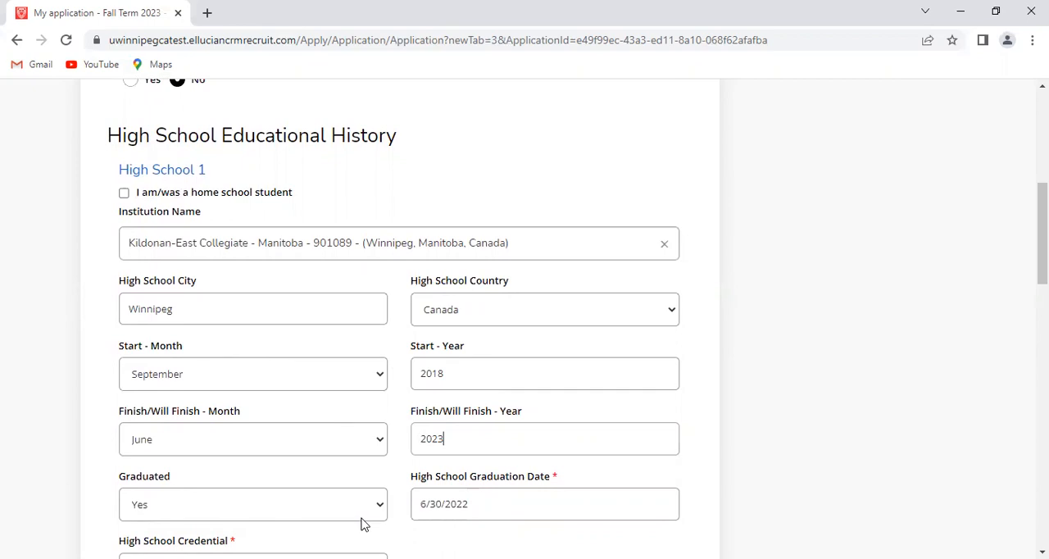
click(471, 505)
key(BackSpace)
text(3)
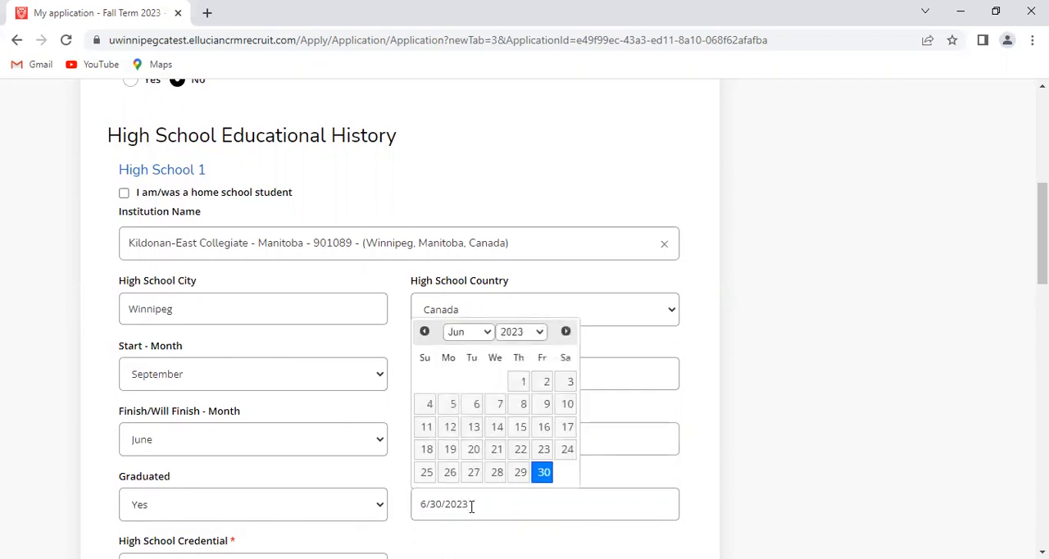
click(402, 517)
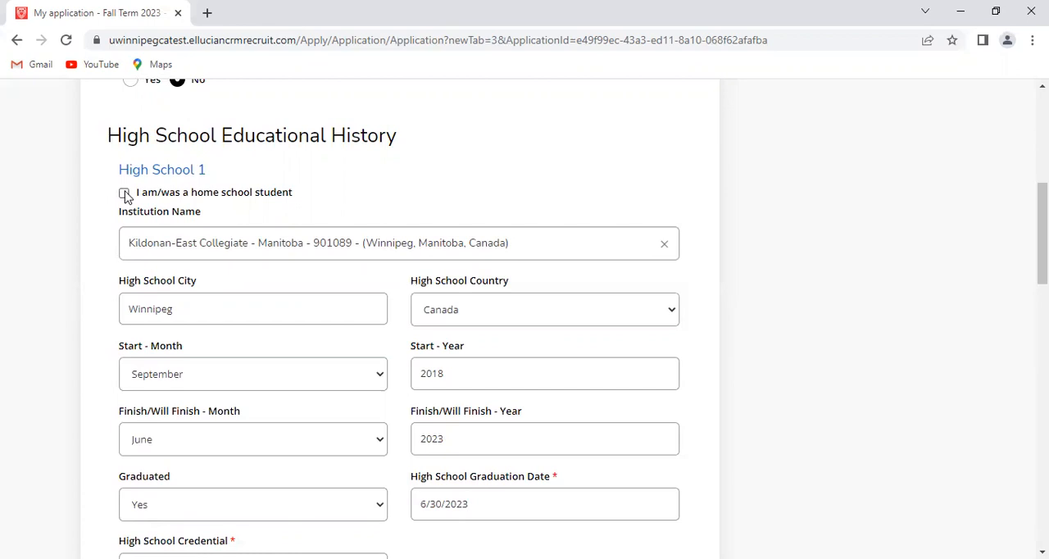
Set the High School 1 credential to Diploma
scroll(257, 323, down, 2)
scroll(257, 323, down, 1)
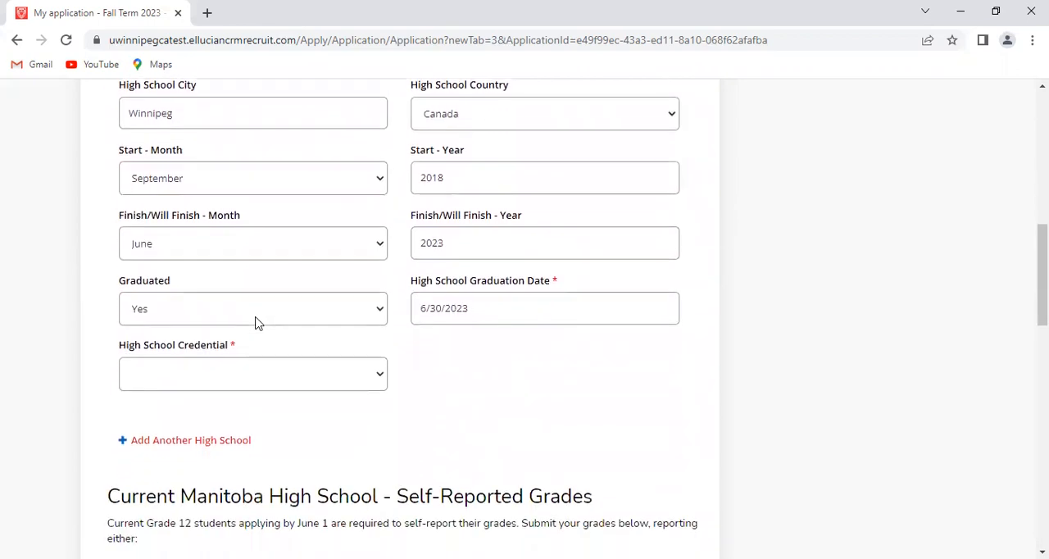
click(382, 371)
click(356, 406)
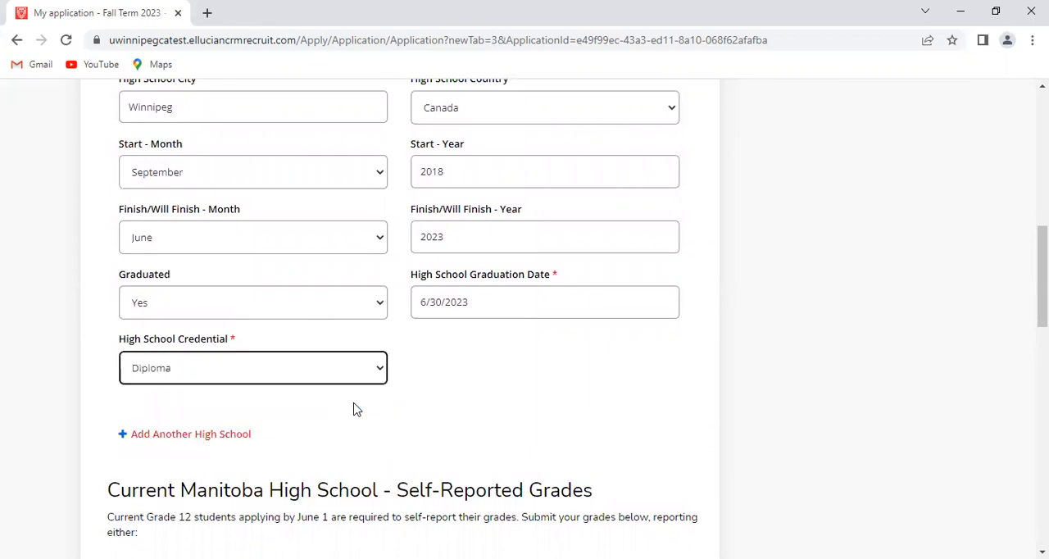
Review the High School 1 entry and read the self-reported grades instructions for current Manitoba high school students
scroll(355, 409, down, 3)
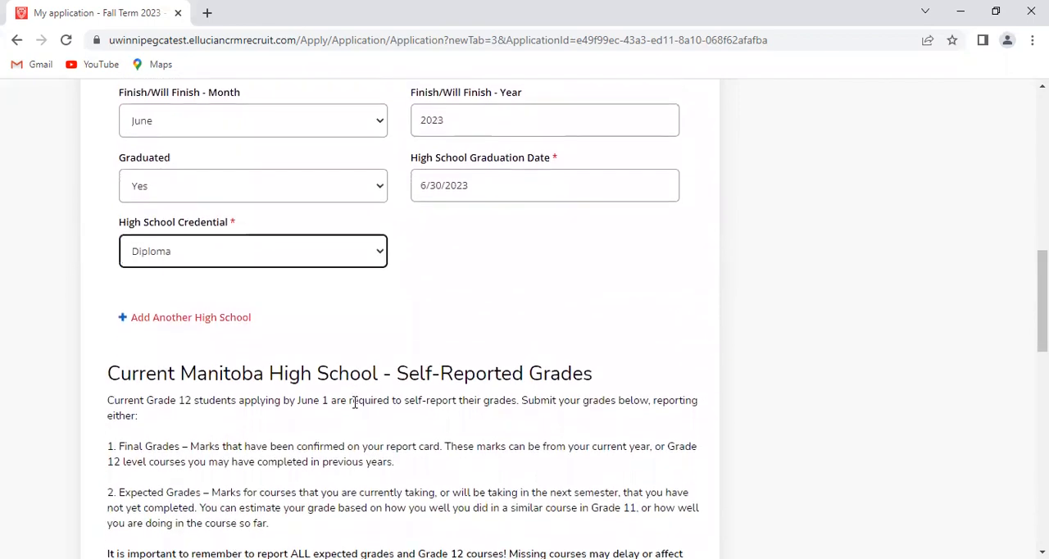
scroll(354, 401, up, 3)
scroll(355, 401, up, 2)
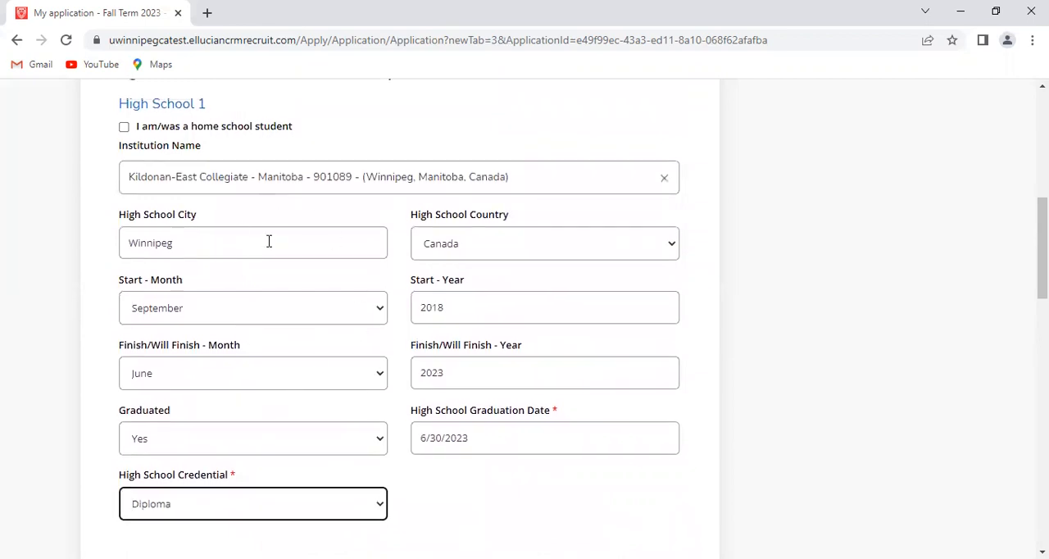
scroll(268, 241, down, 3)
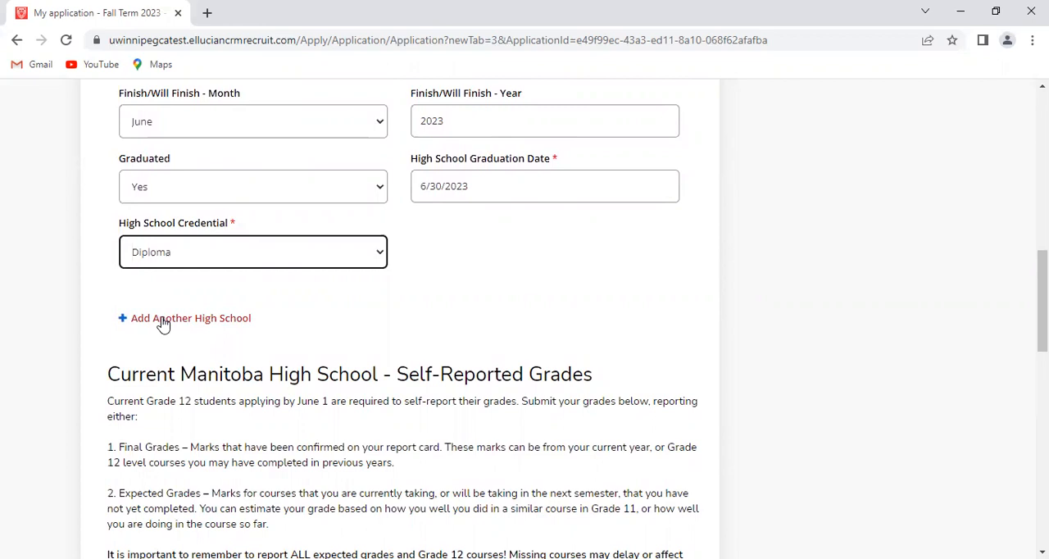
scroll(394, 343, up, 5)
scroll(393, 343, down, 7)
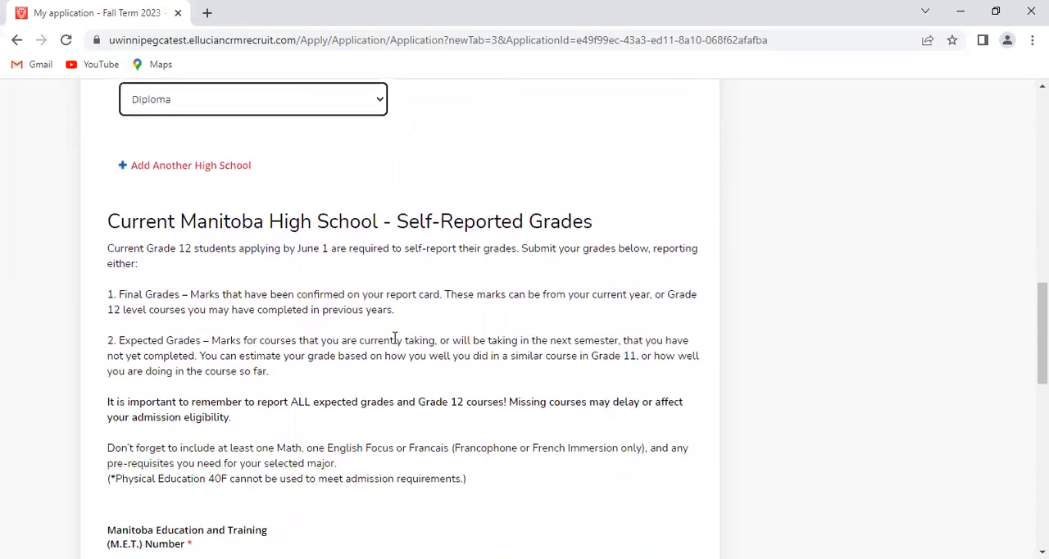
scroll(394, 339, down, 2)
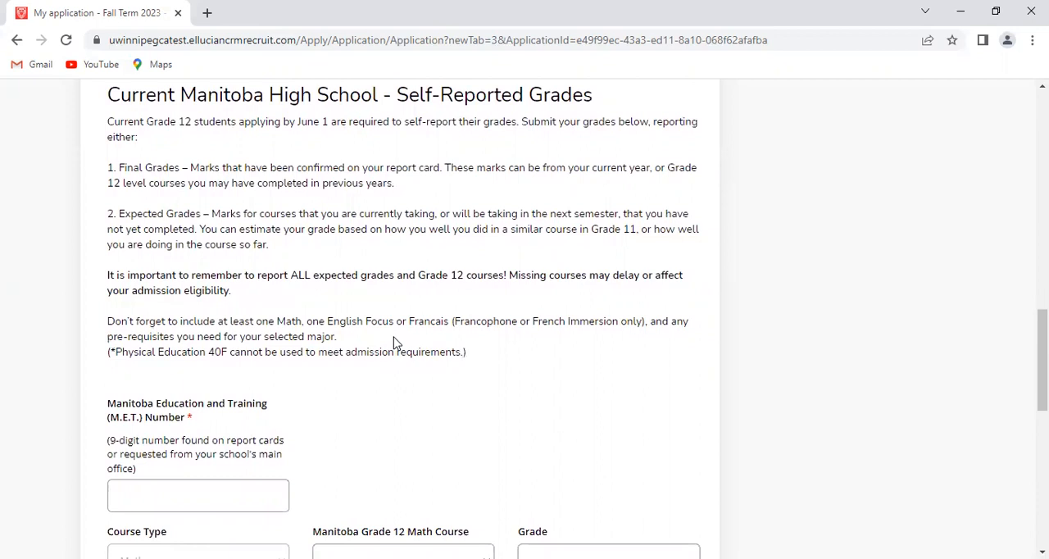
scroll(394, 343, down, 3)
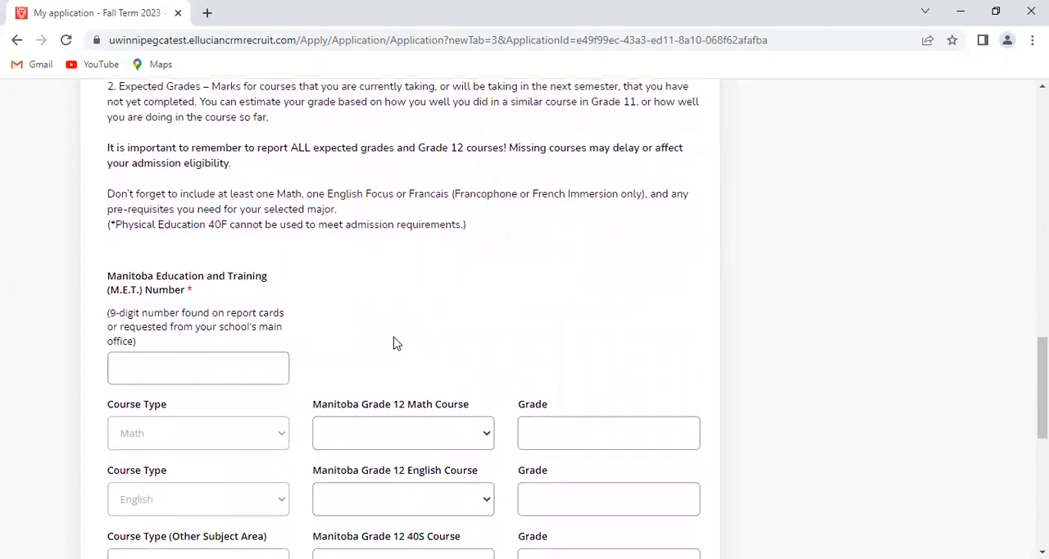
scroll(393, 342, down, 1)
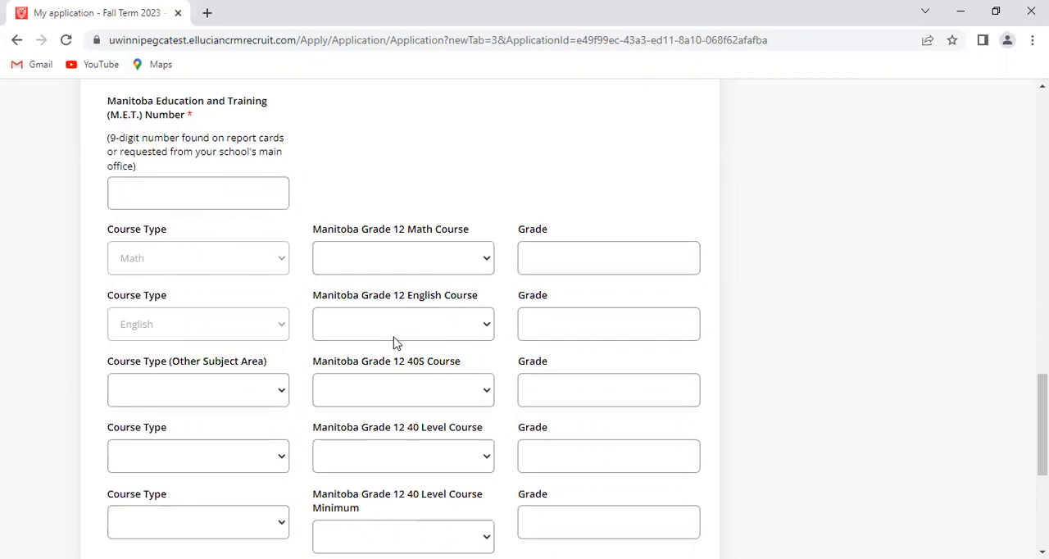
Enter the student's 9-digit Manitoba Education and Training (M.E.T.) number
click(197, 198)
text(123456789)
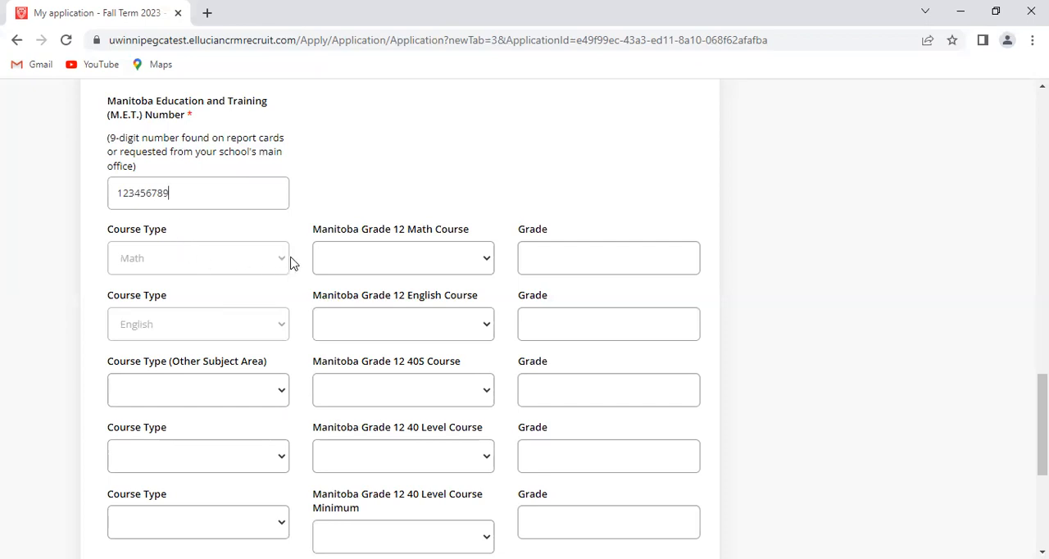
Report Math Essential 40S as the Grade 12 math course with a grade of 80
click(487, 261)
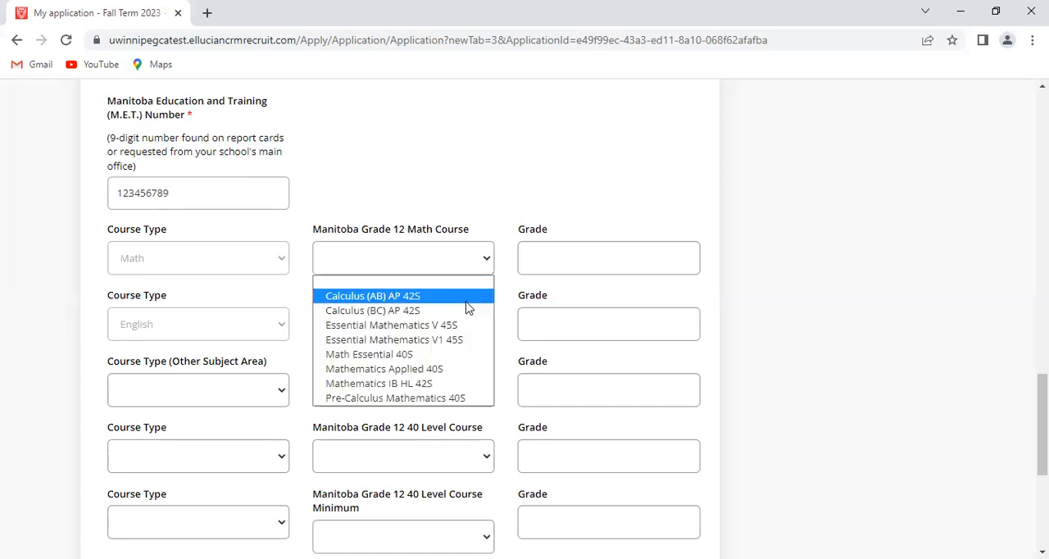
click(443, 359)
click(567, 258)
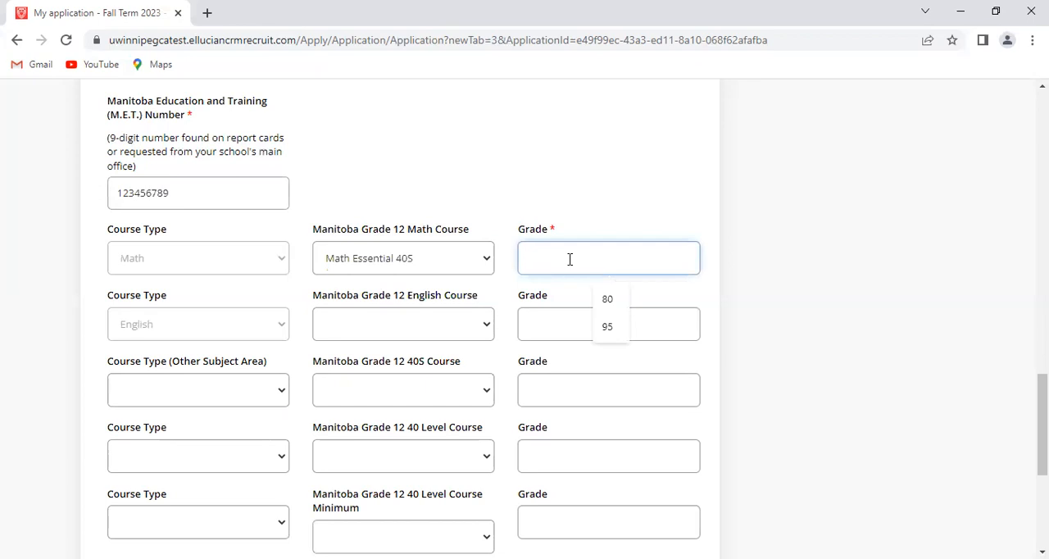
click(611, 301)
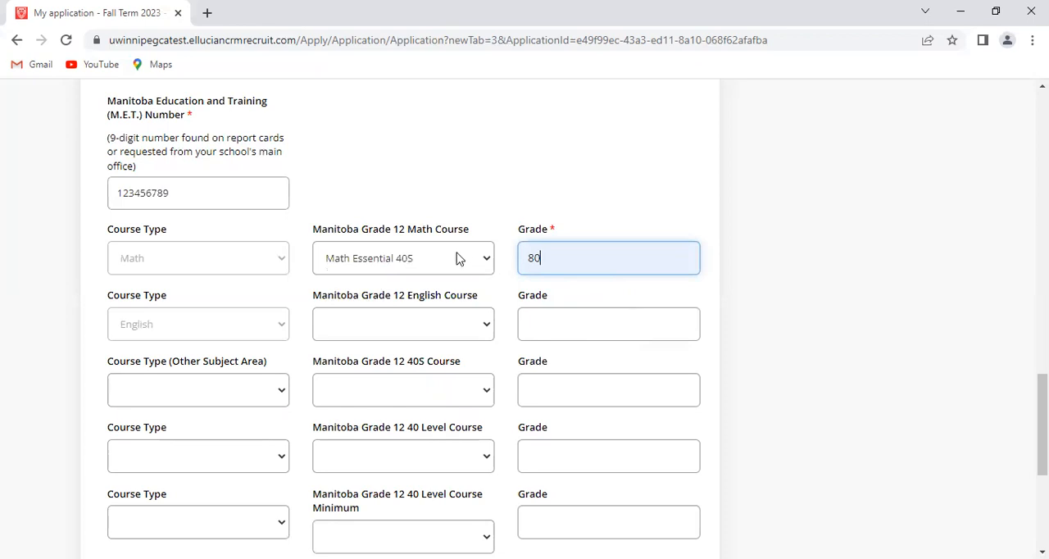
click(487, 259)
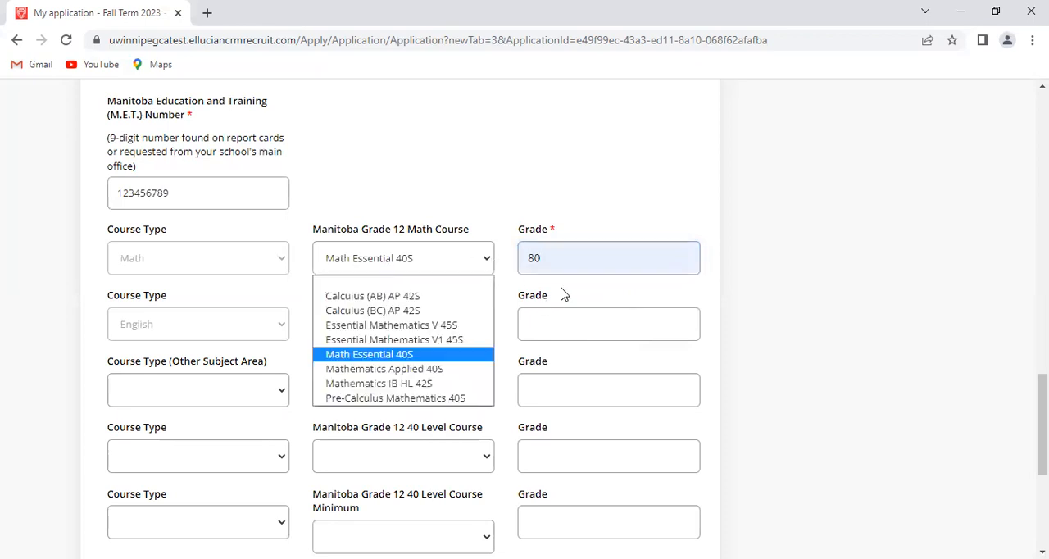
click(563, 311)
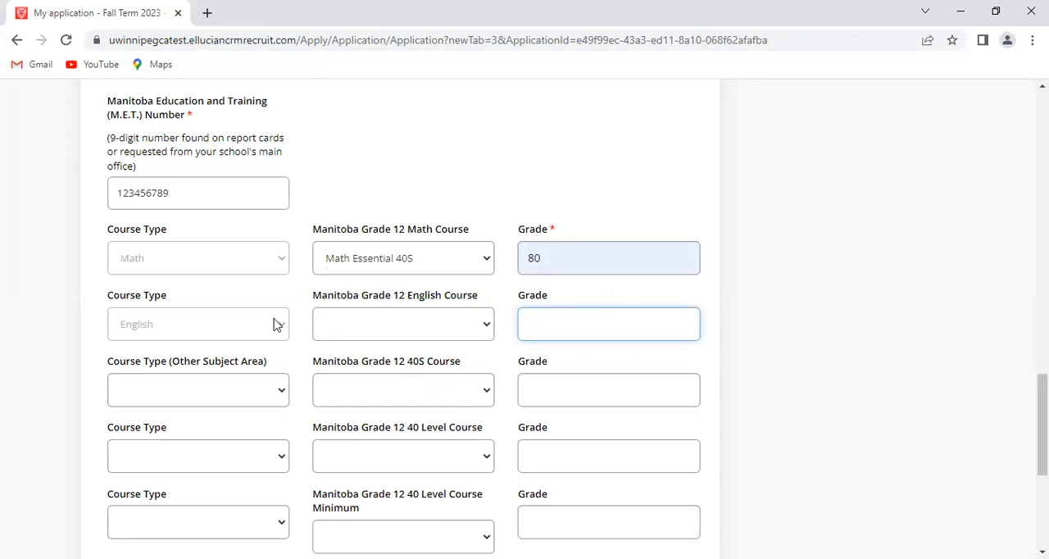
Report English Literary Focus 40S as the Grade 12 English course with a grade of 84
click(483, 328)
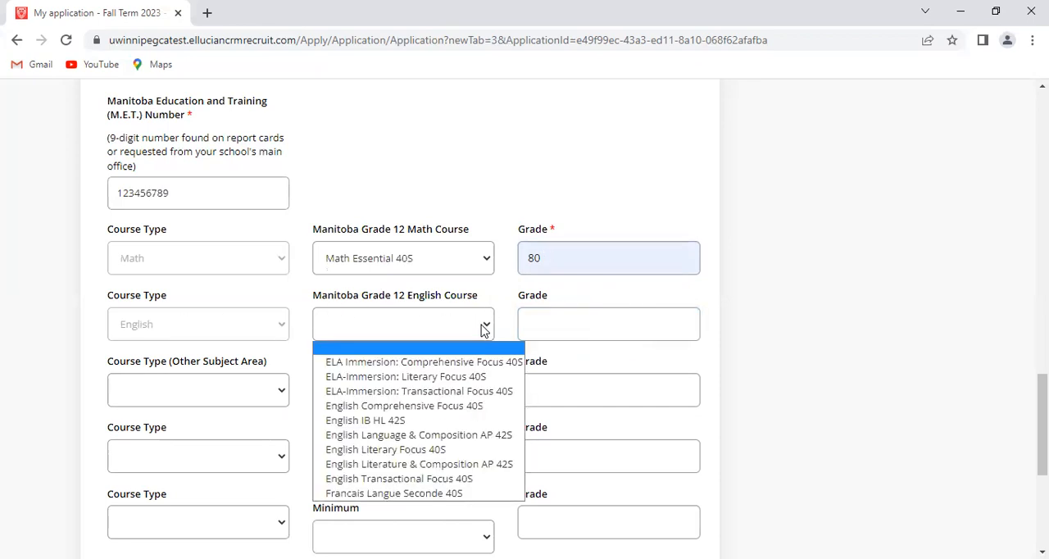
click(449, 450)
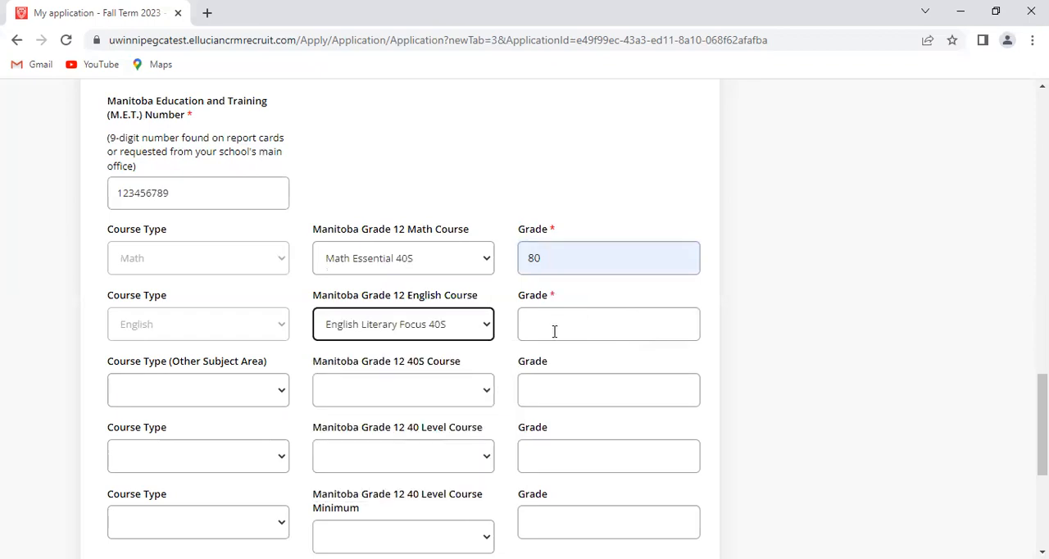
click(559, 325)
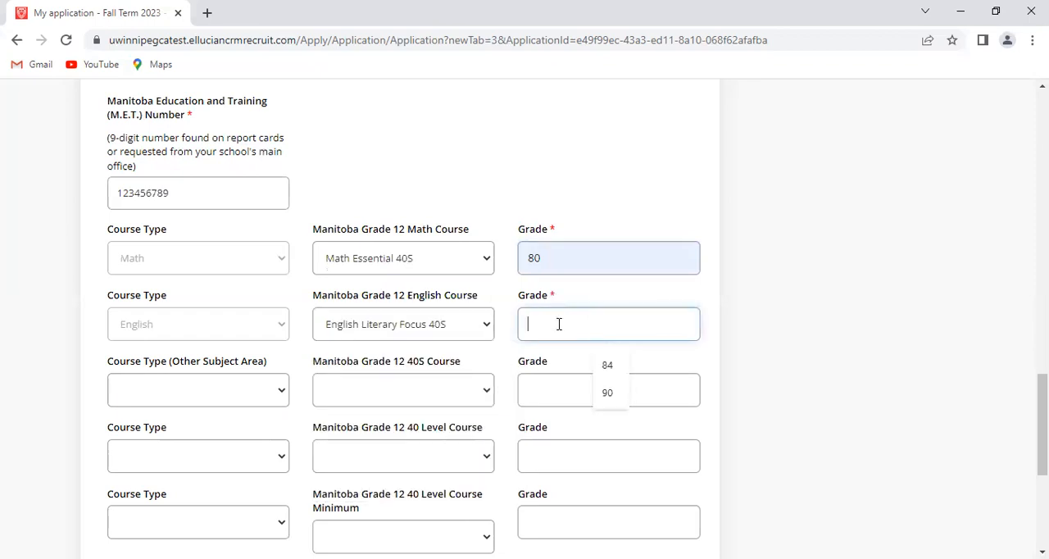
click(607, 367)
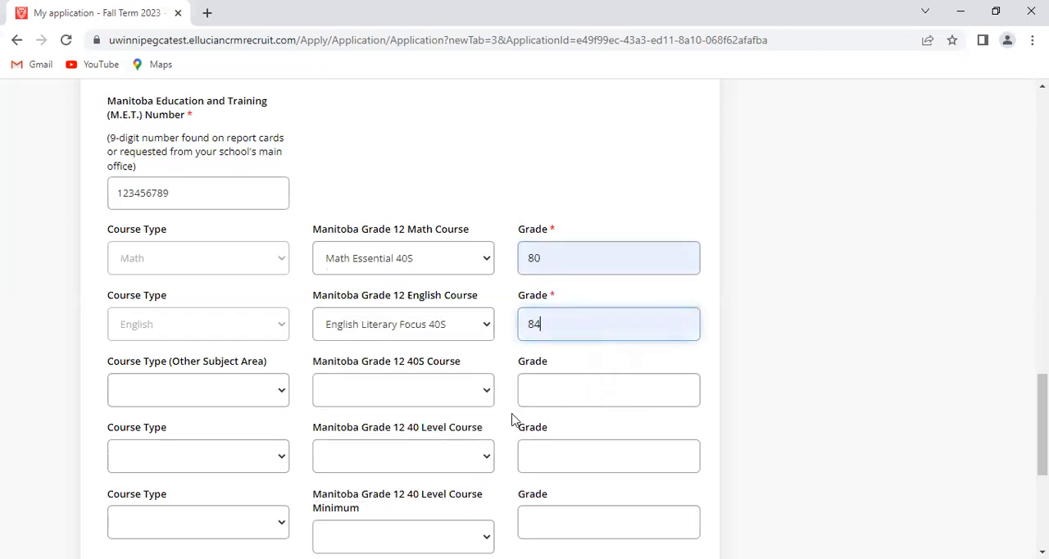
Report the other subject area course as Science, Biology 40S, with a grade of 89
click(284, 395)
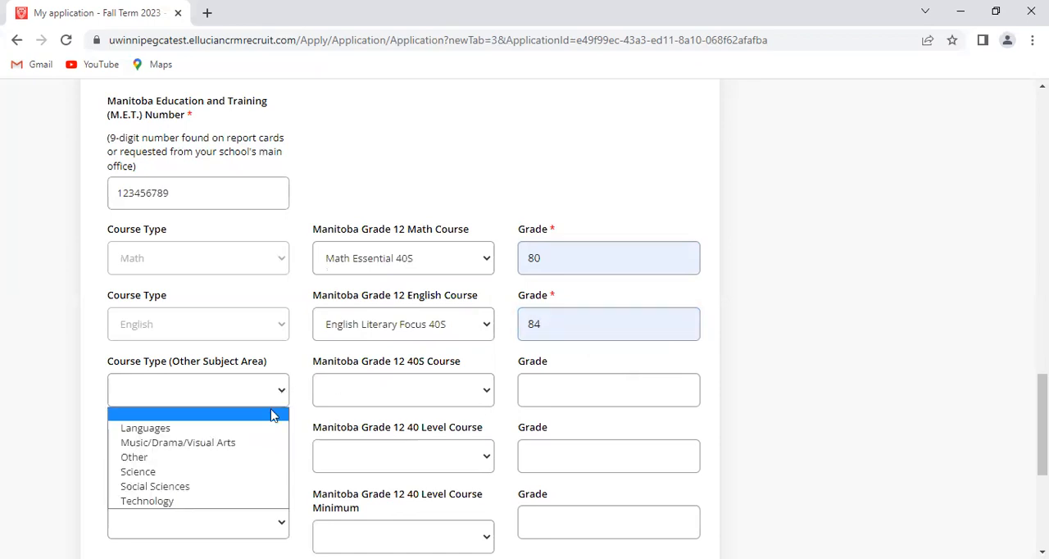
click(252, 473)
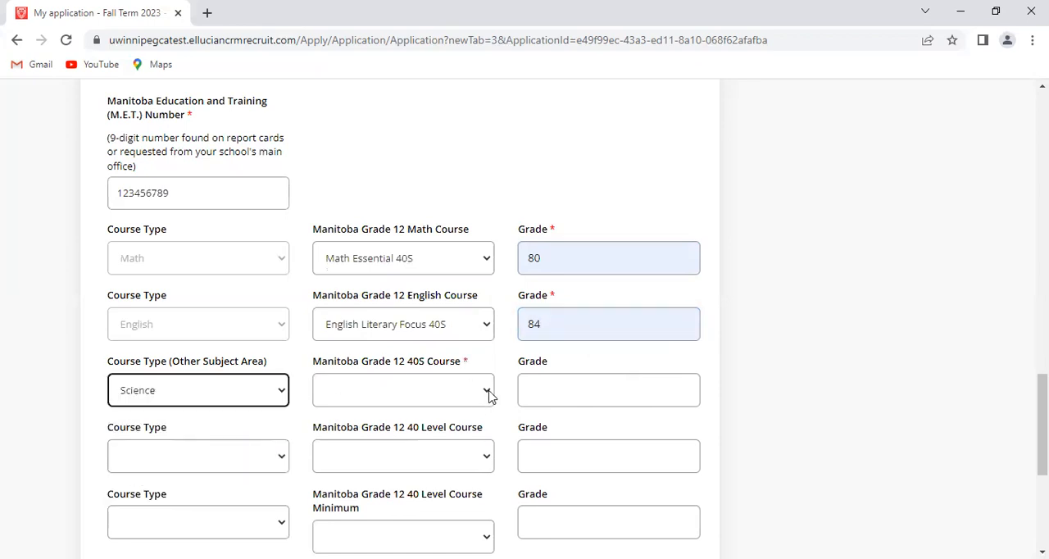
click(489, 392)
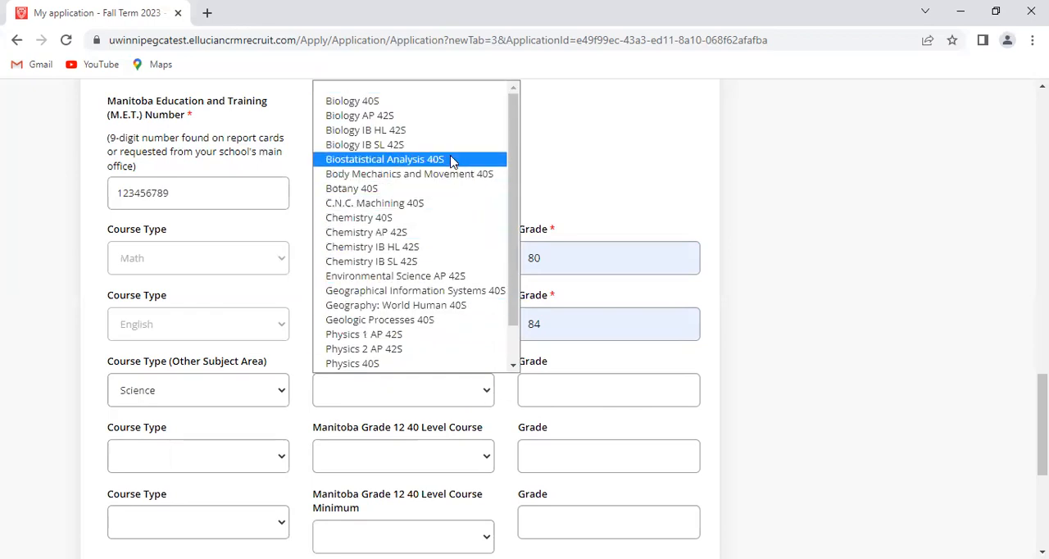
click(446, 102)
click(564, 389)
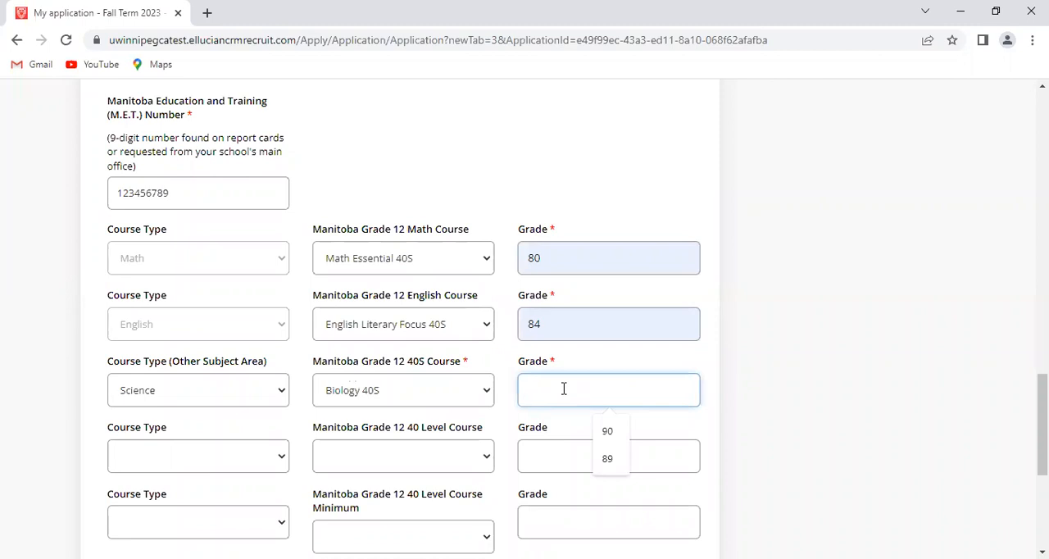
click(607, 459)
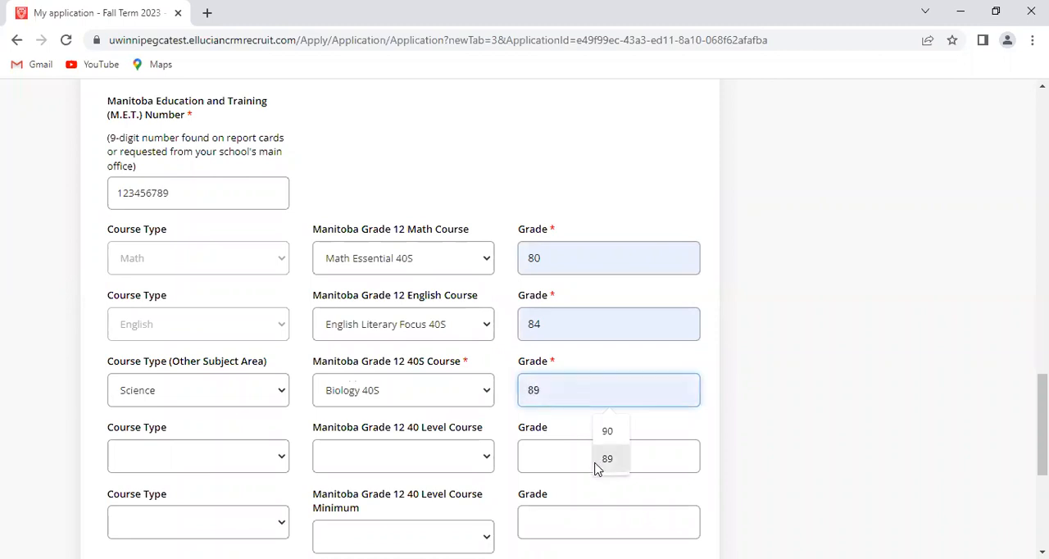
Report the fourth course as Music/Drama/Visual Arts, Advanced Music Theory 40S, with a grade of 85
click(282, 459)
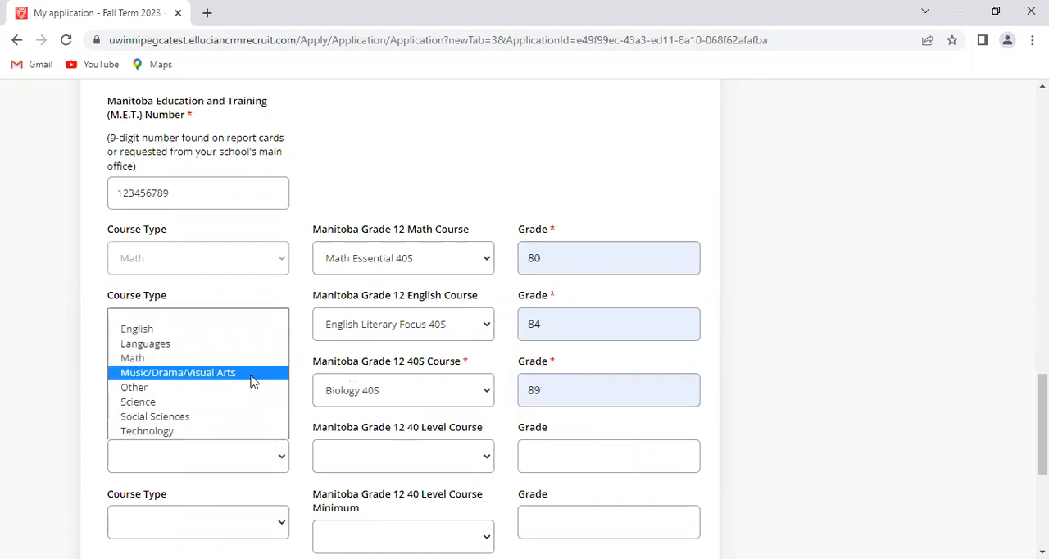
click(252, 381)
click(489, 463)
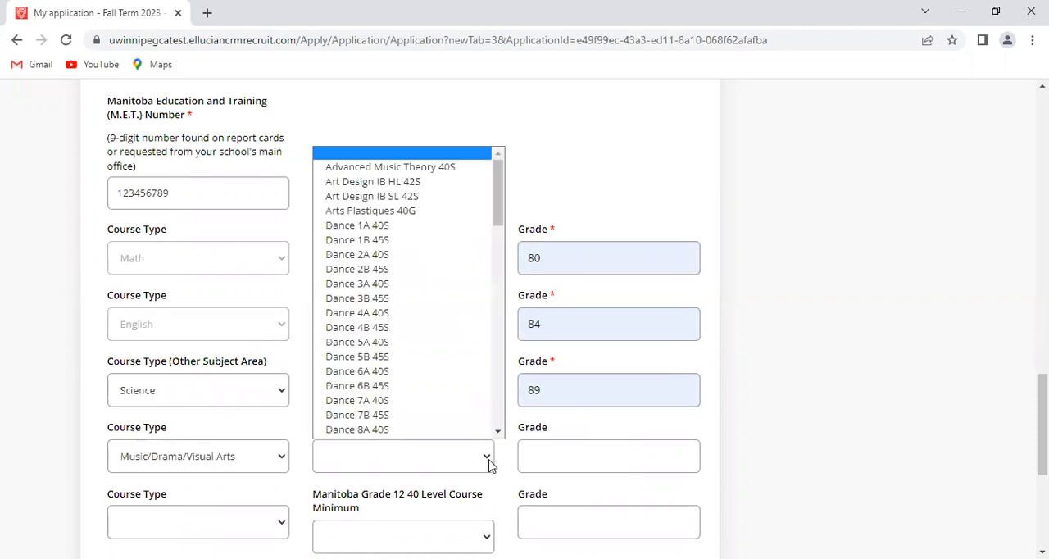
click(422, 169)
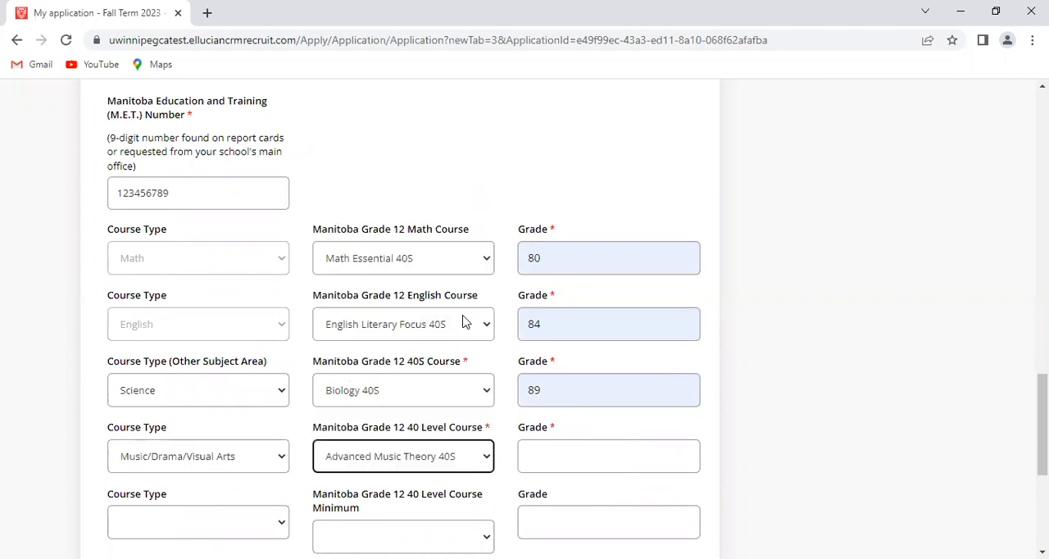
click(557, 456)
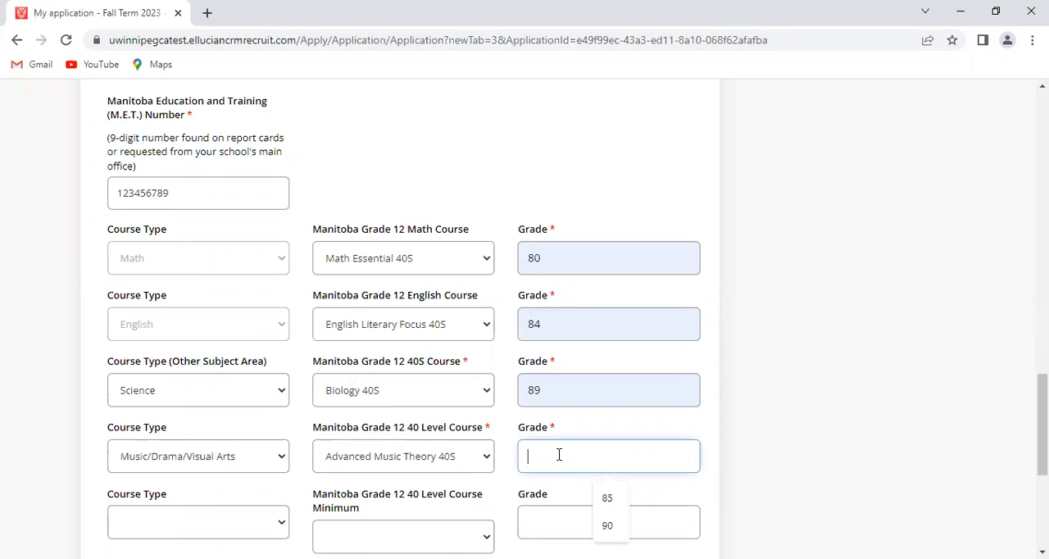
click(604, 498)
Report the fifth Grade 12 course as Social Sciences, Psychology 40S, with a grade of 90
scroll(599, 471, down, 3)
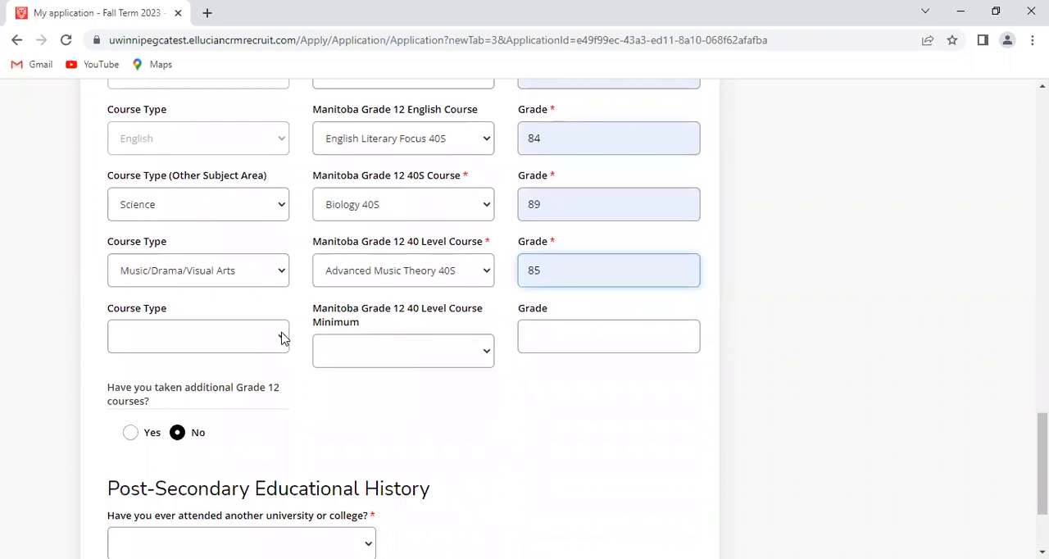
click(283, 339)
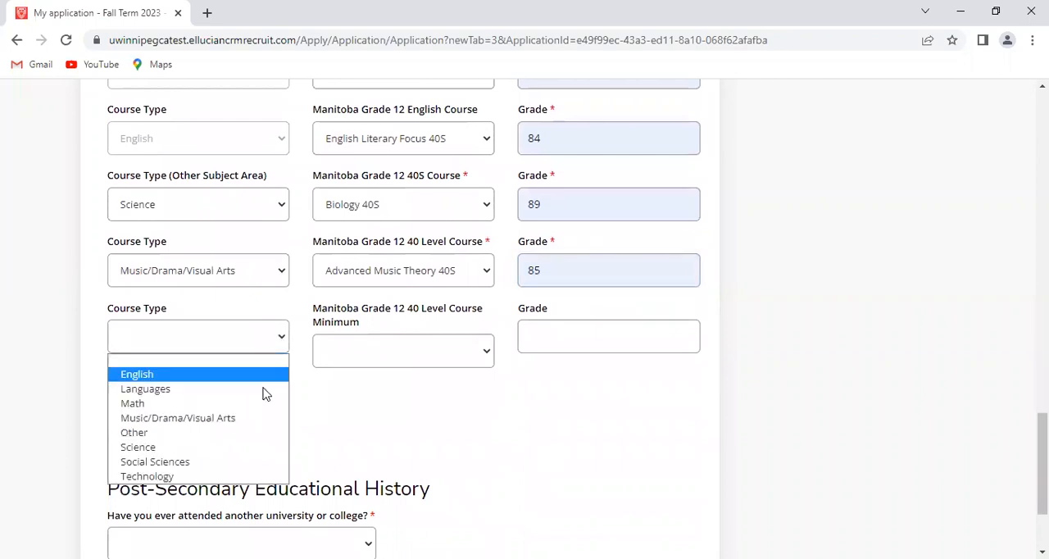
click(251, 464)
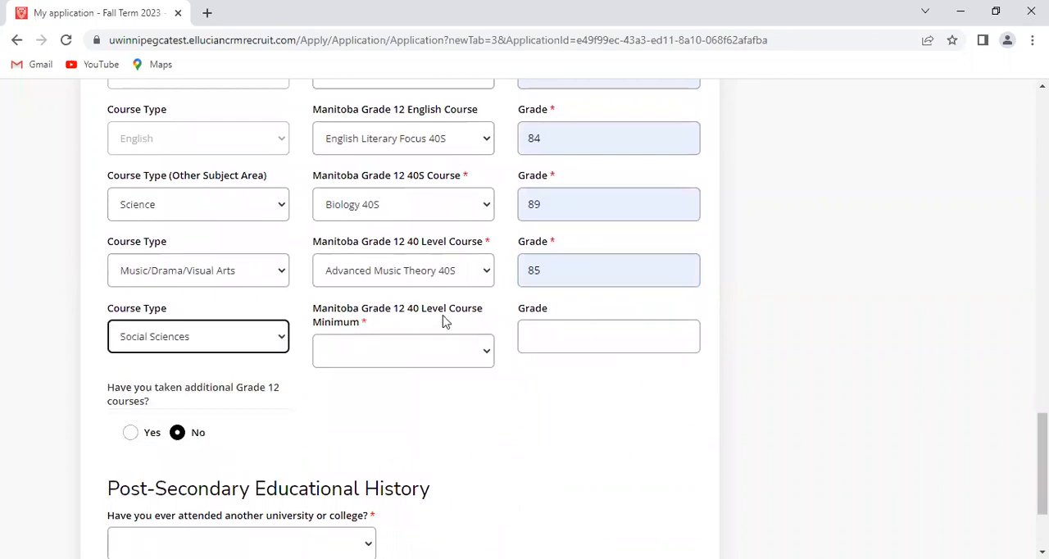
click(487, 353)
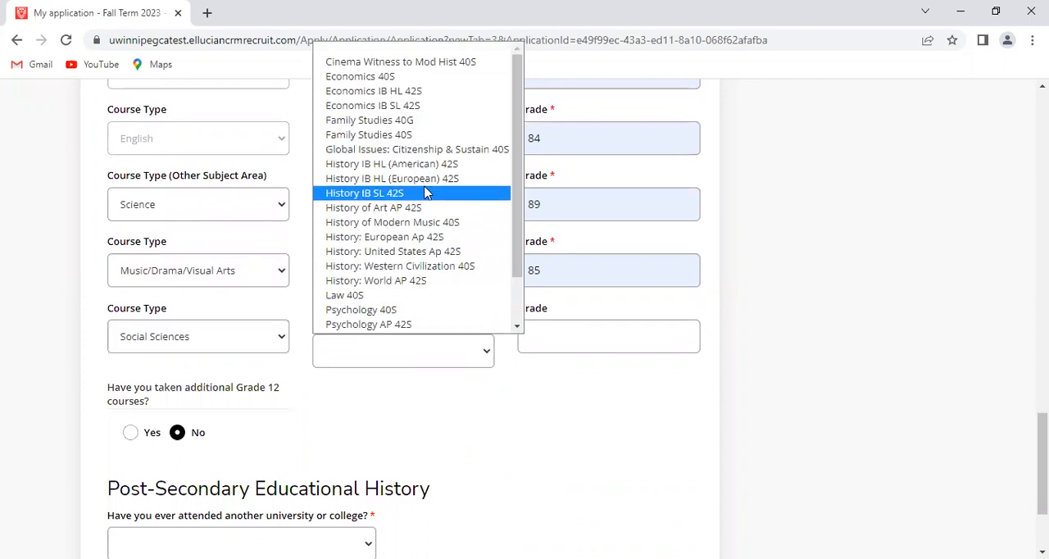
click(398, 310)
click(565, 328)
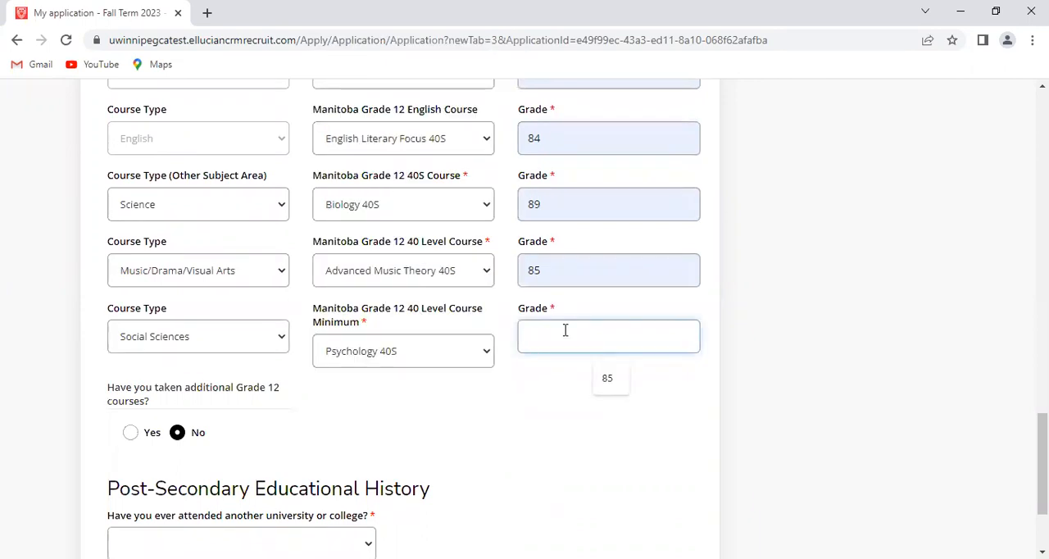
text(90)
scroll(530, 463, down, 1)
scroll(530, 463, up, 2)
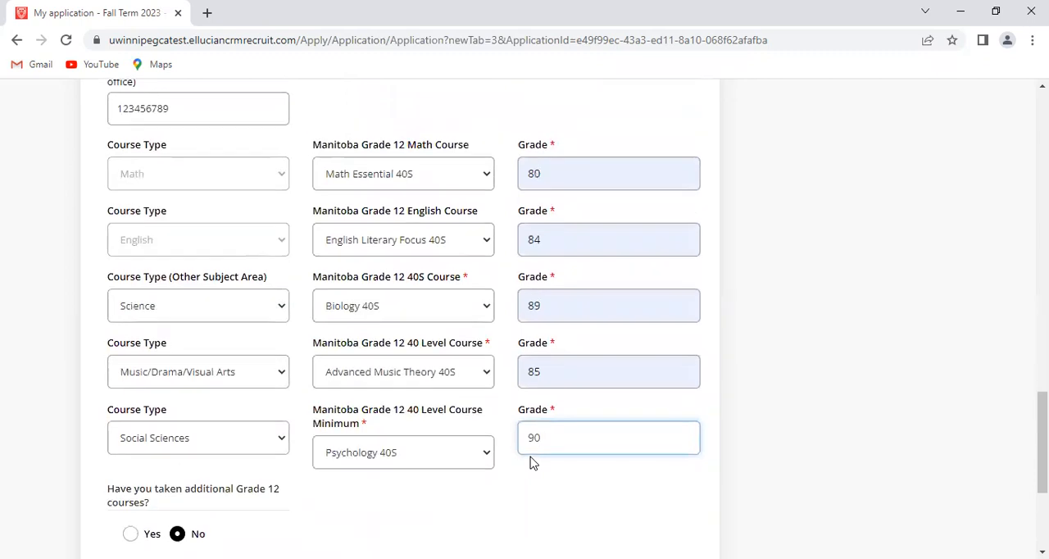
Answer Yes to having taken additional Grade 12 courses and report Other, Advanced Broadcasting 40S, with a grade of 75
scroll(530, 464, down, 2)
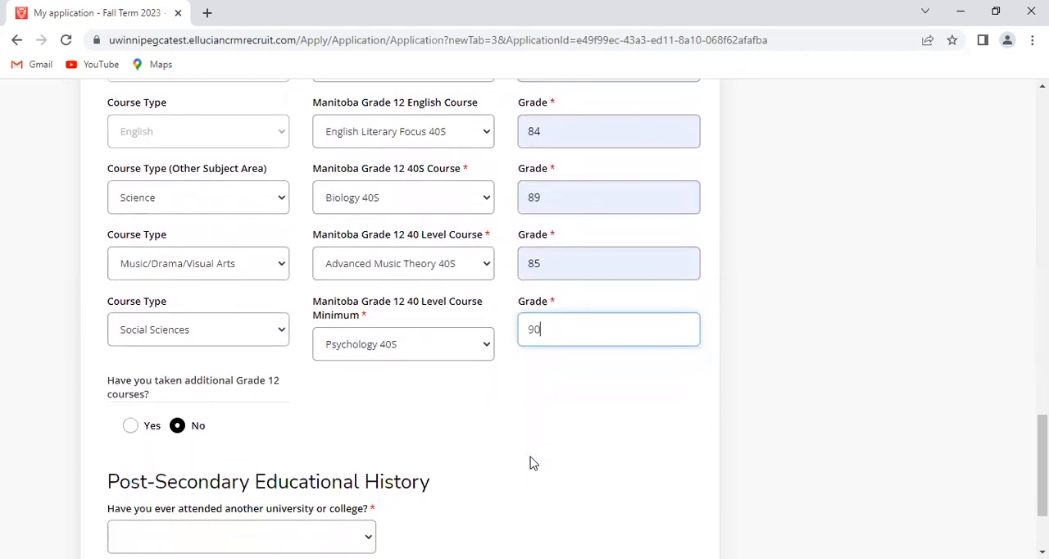
scroll(530, 463, down, 1)
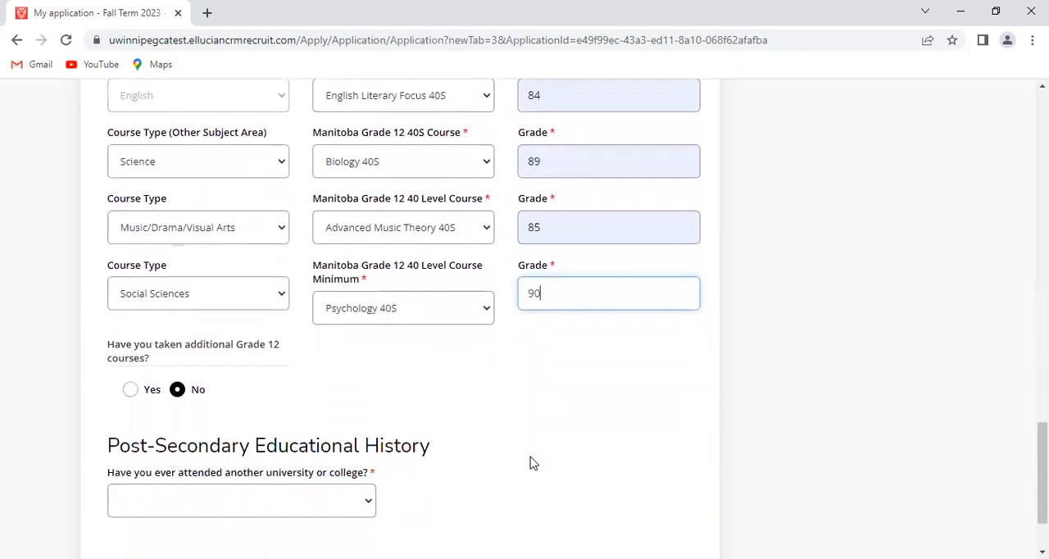
scroll(530, 463, down, 1)
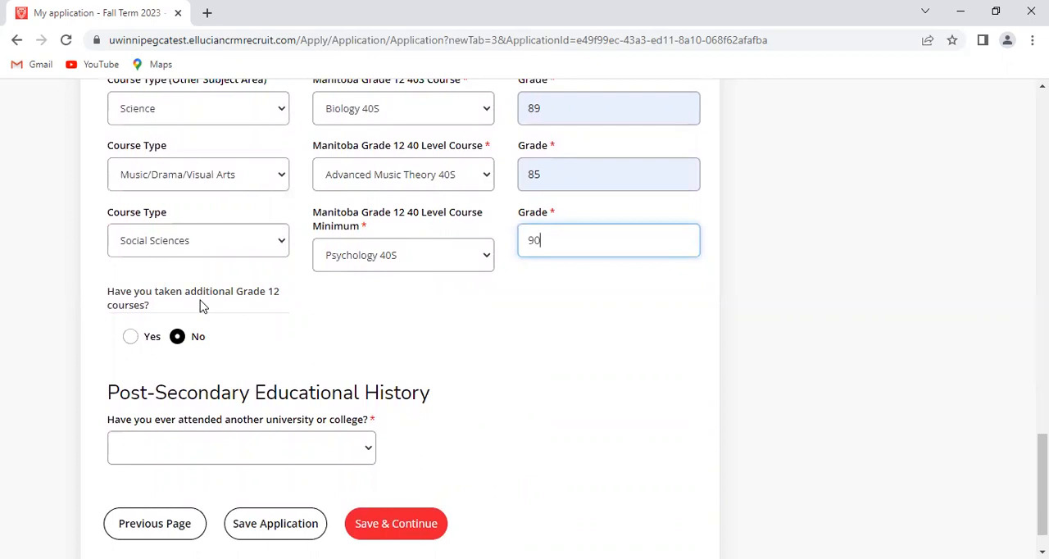
click(130, 338)
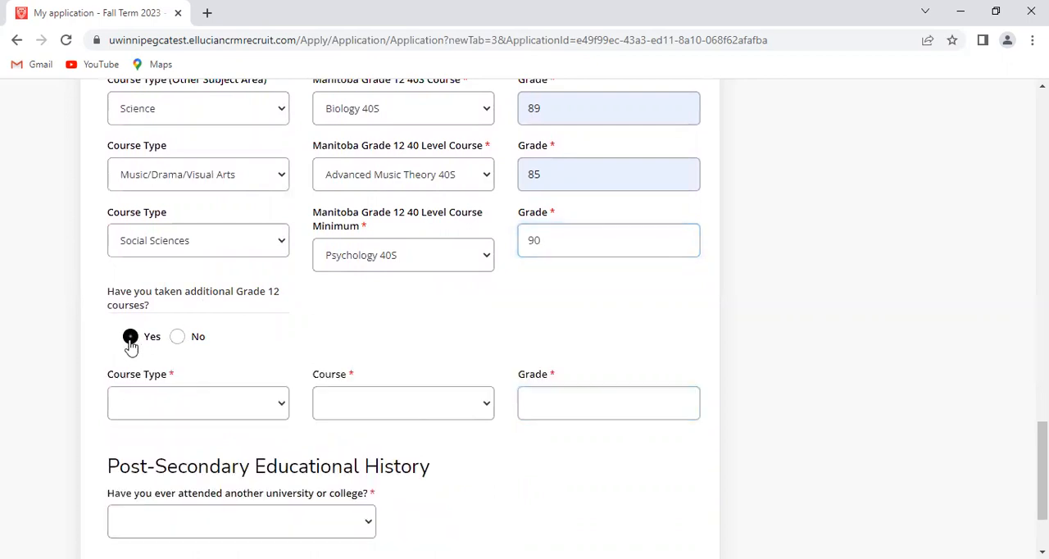
click(282, 409)
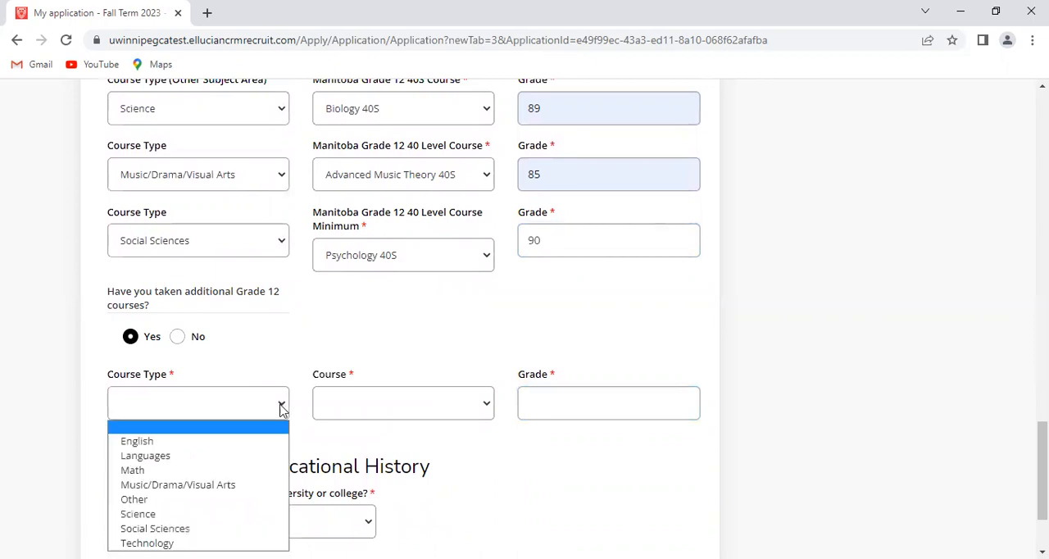
click(259, 502)
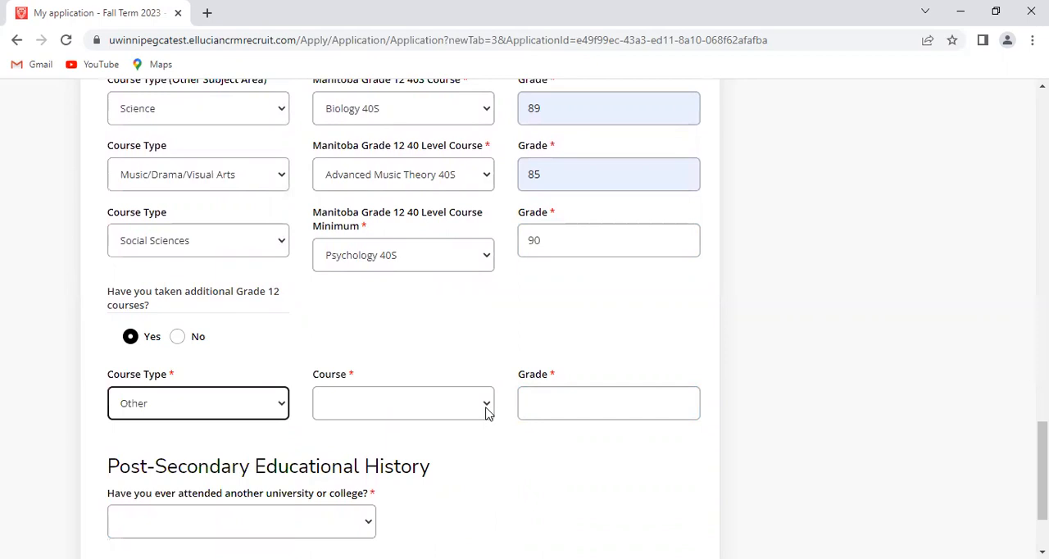
click(487, 412)
scroll(479, 295, down, 5)
scroll(480, 296, down, 1)
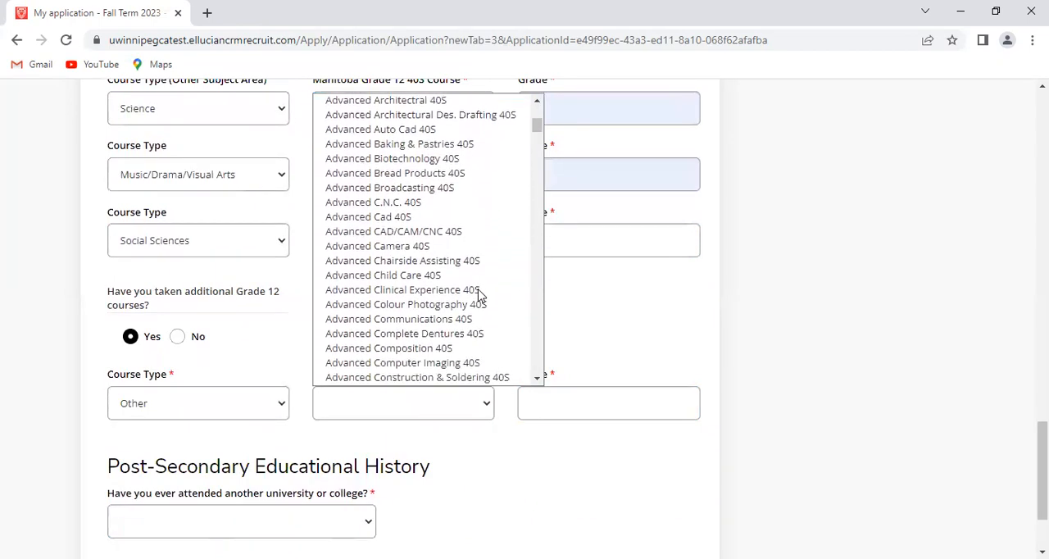
click(430, 186)
click(547, 401)
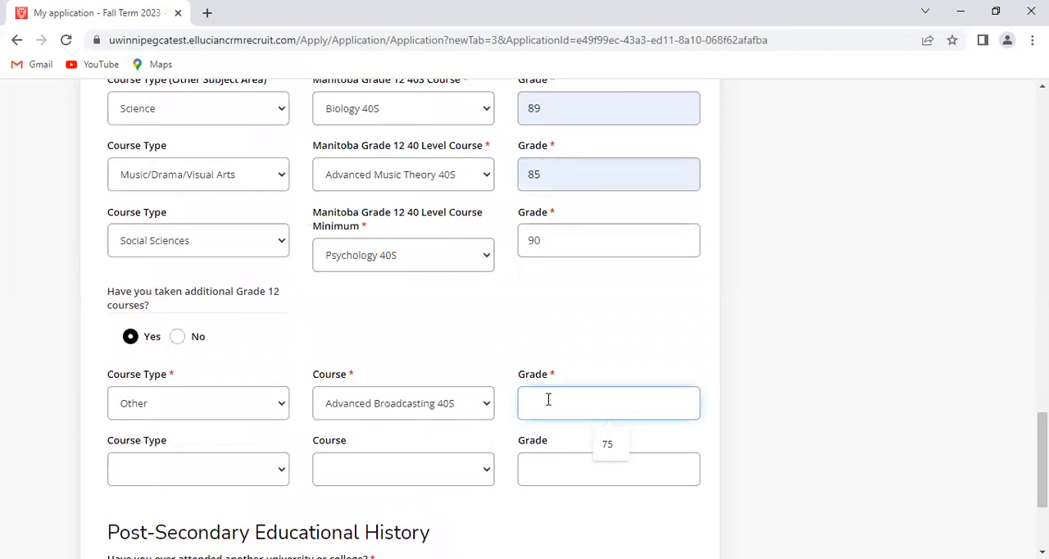
click(615, 451)
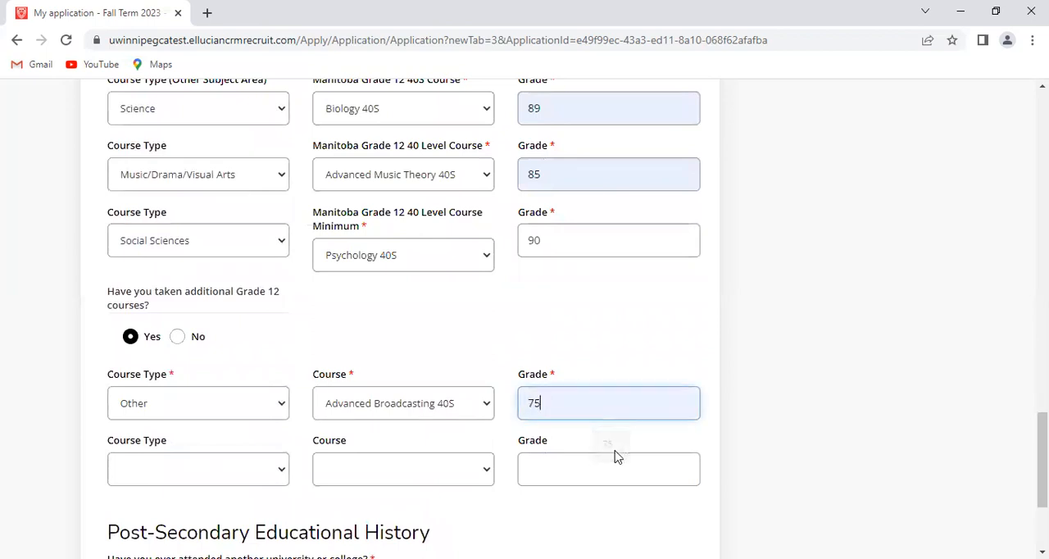
Report the second additional course as Social Sciences, Family Studies 40G, with a grade of 93
click(282, 476)
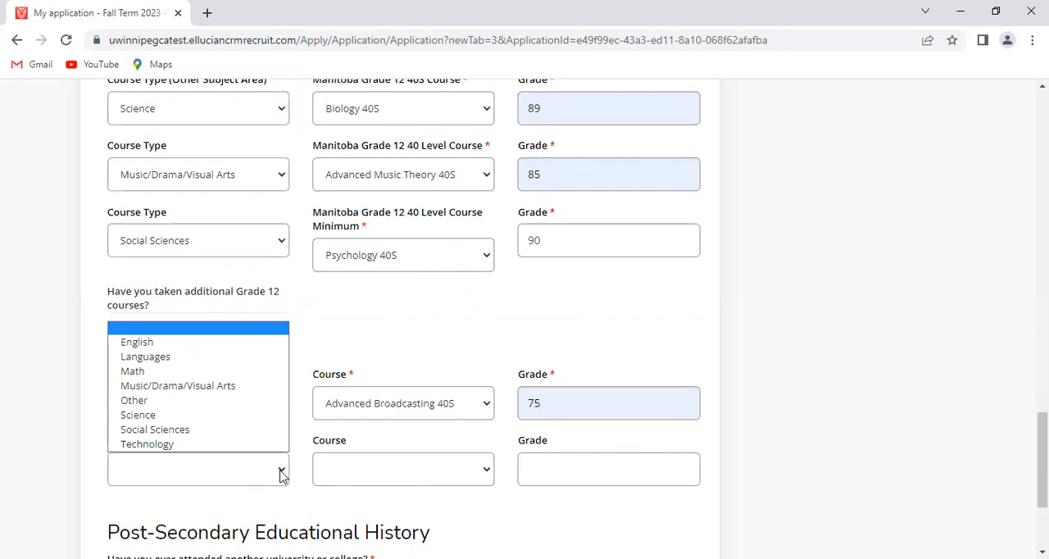
click(246, 437)
click(487, 471)
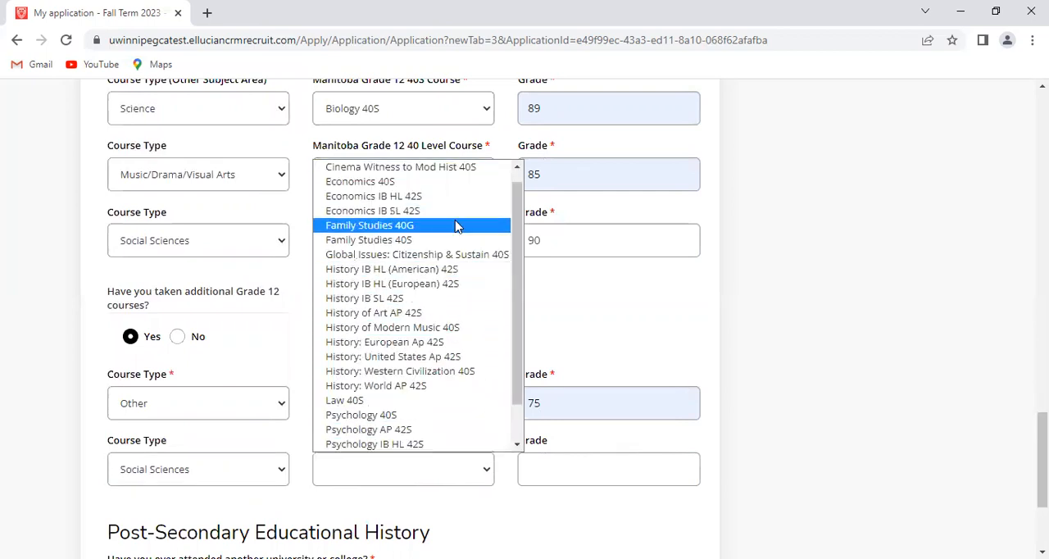
click(446, 226)
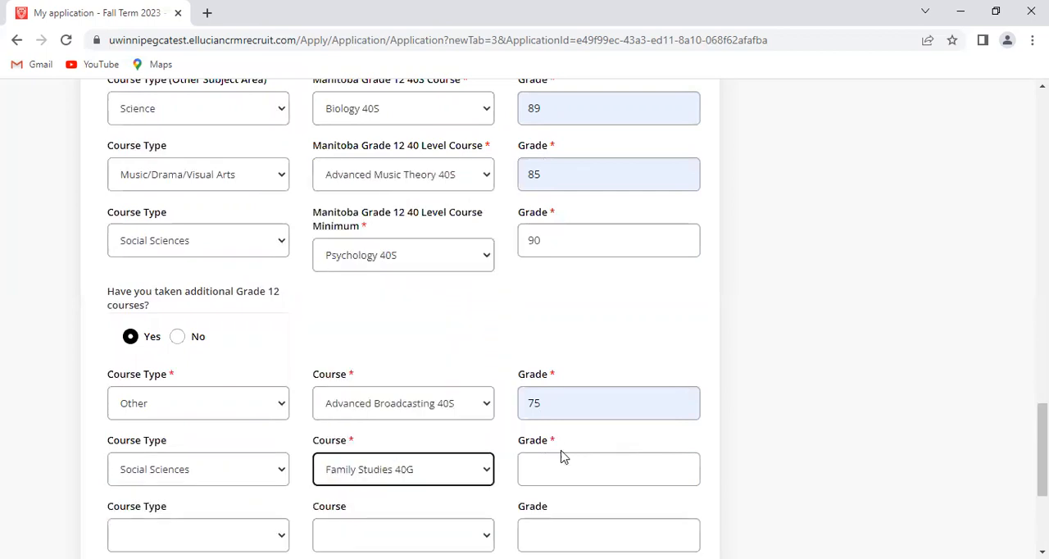
click(570, 464)
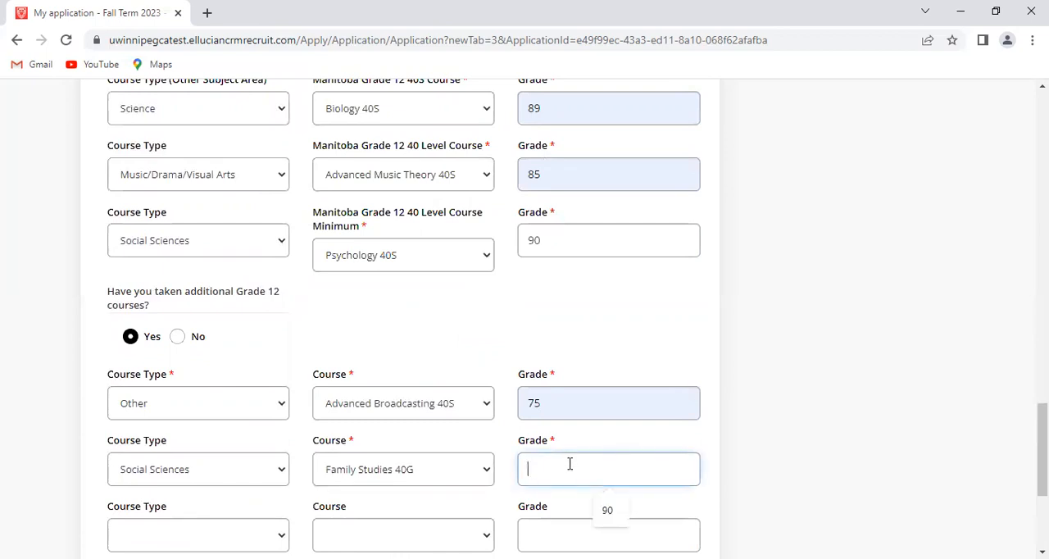
text(e9)
key(BackSpace)
key(BackSpace)
text(93)
Answer No to having attended another university or college, then save the Educational History and continue to the Declaration
scroll(569, 464, down, 3)
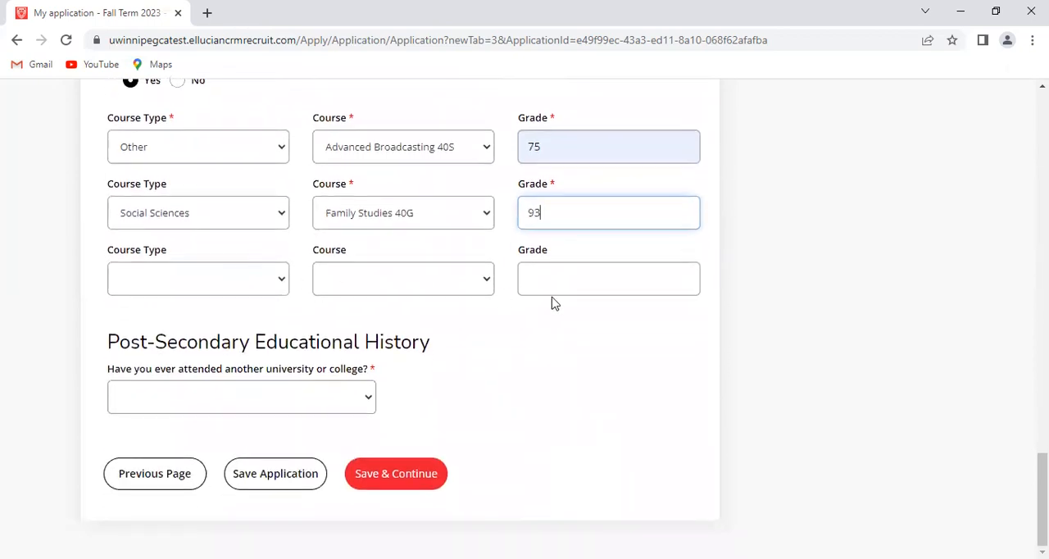
scroll(512, 377, up, 5)
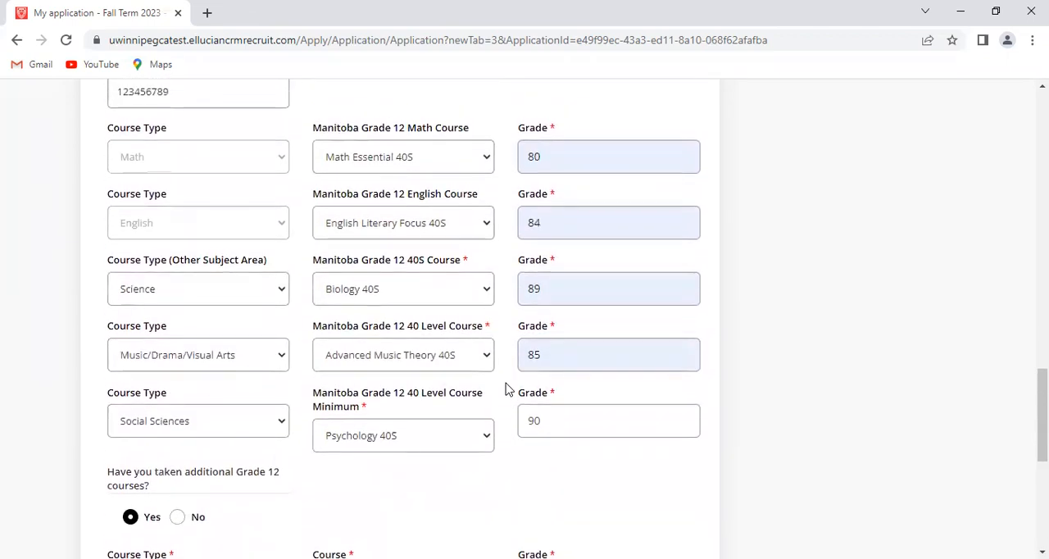
scroll(508, 389, down, 5)
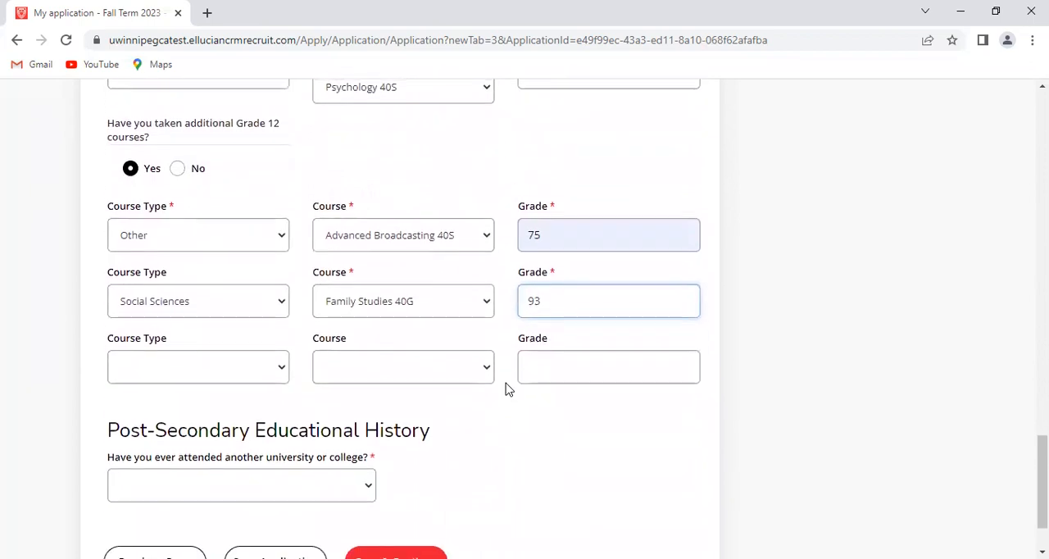
scroll(507, 388, down, 1)
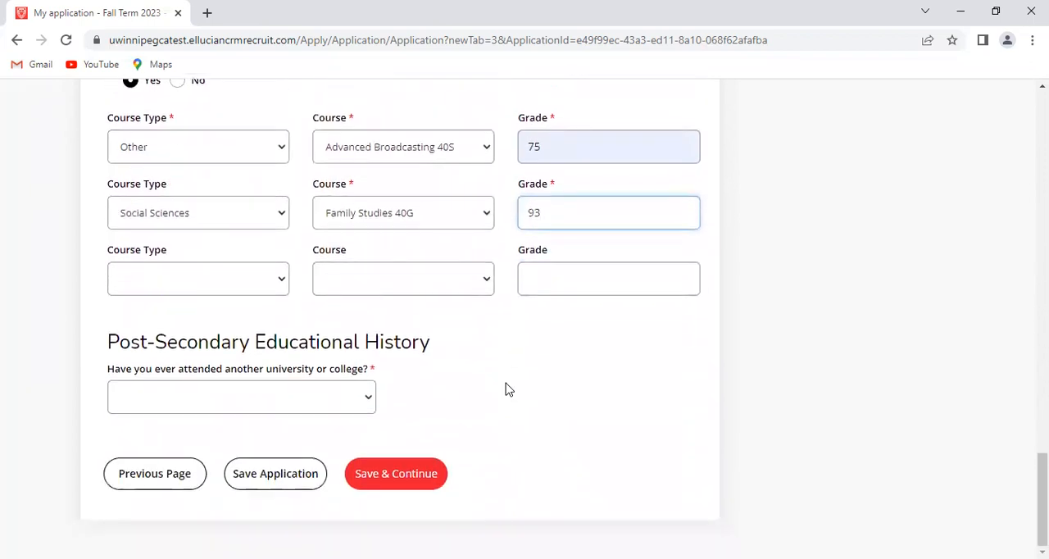
click(369, 401)
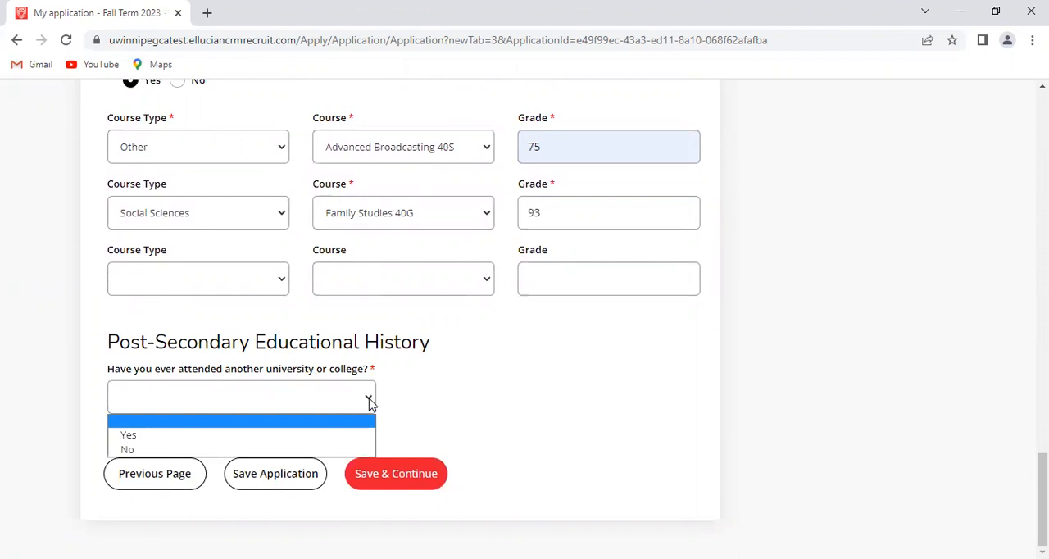
click(222, 451)
click(399, 480)
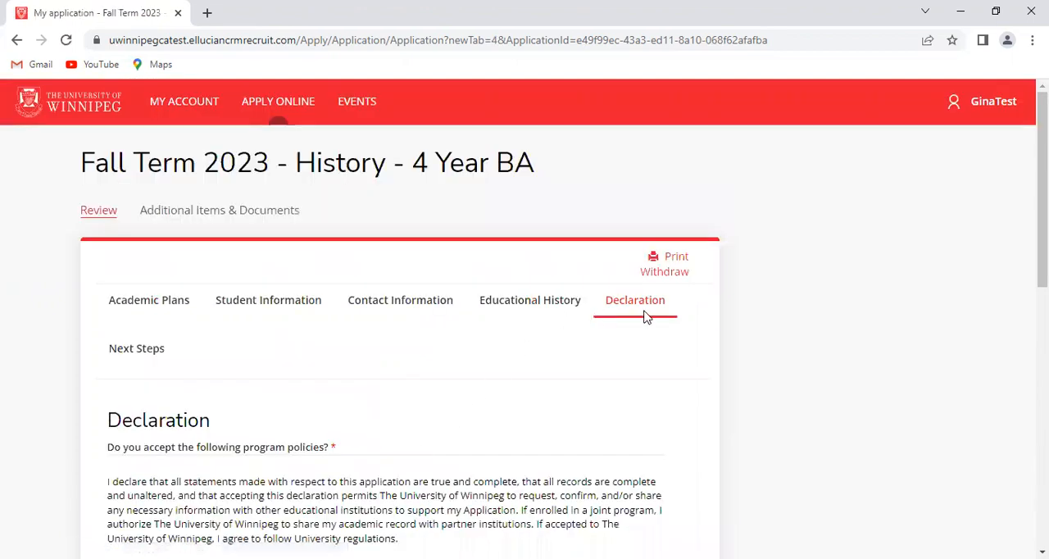
Answer Yes to the program policies, the declaration and the personal information certification
scroll(503, 418, down, 3)
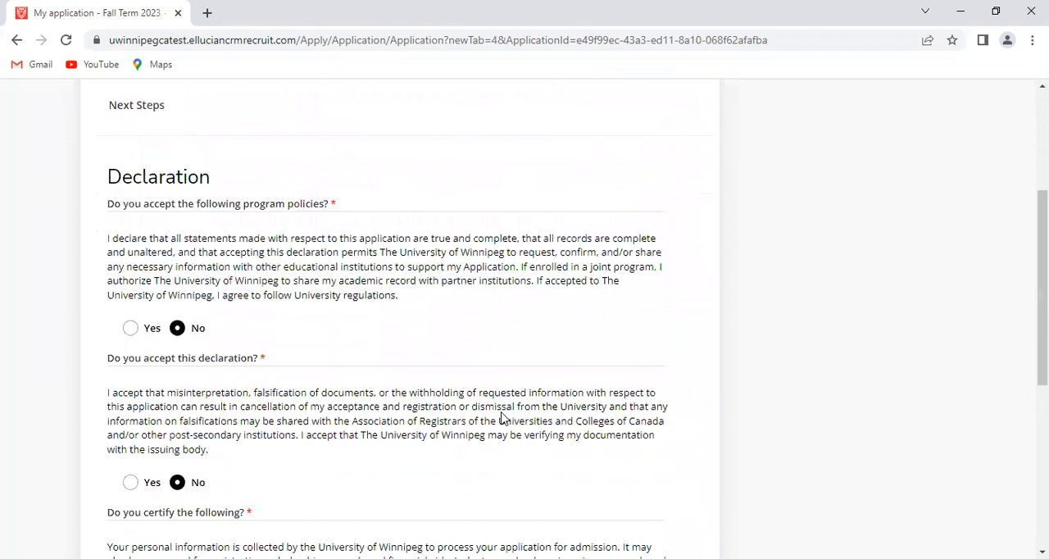
scroll(502, 418, down, 1)
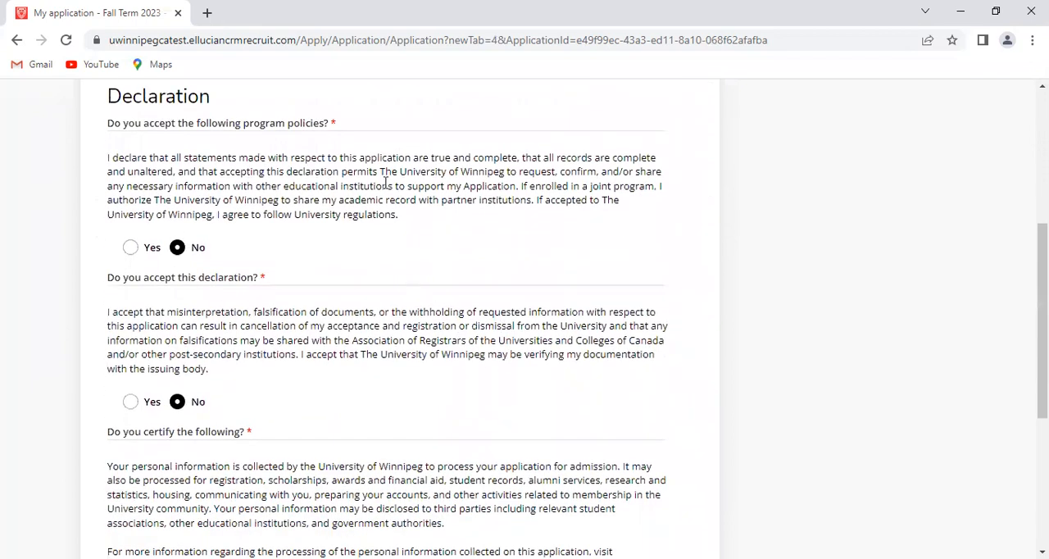
click(129, 250)
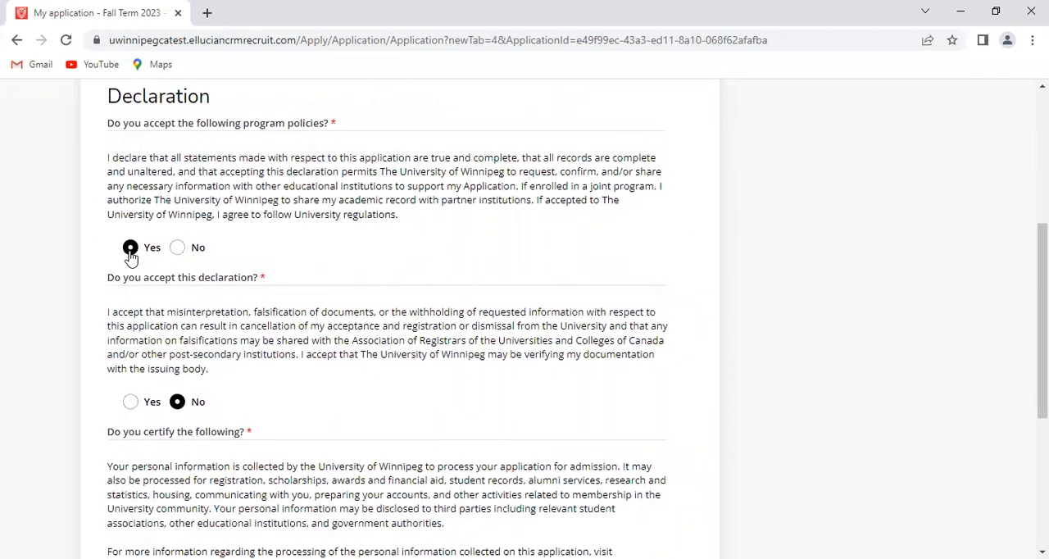
click(127, 402)
scroll(317, 398, down, 1)
scroll(318, 397, down, 3)
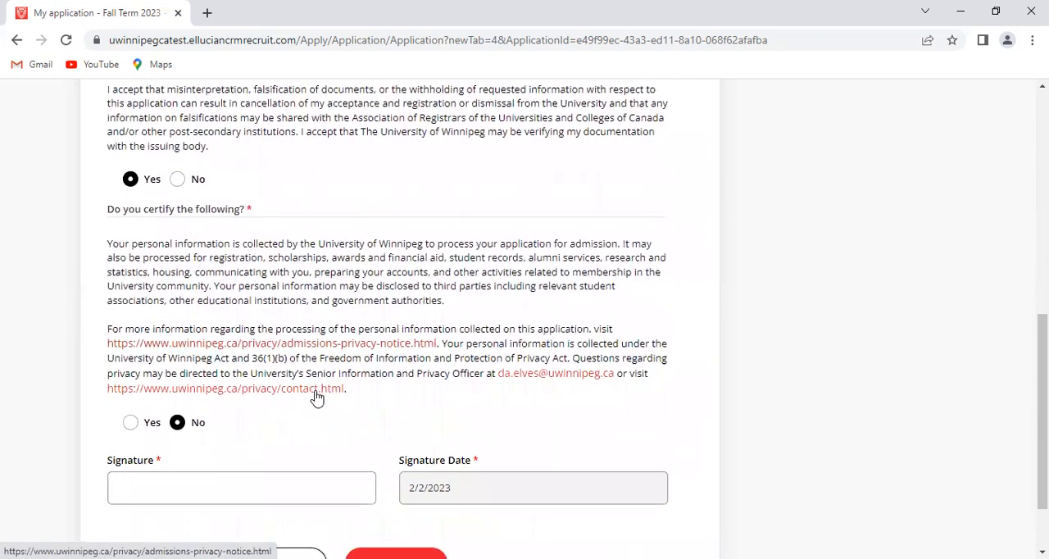
scroll(317, 398, down, 1)
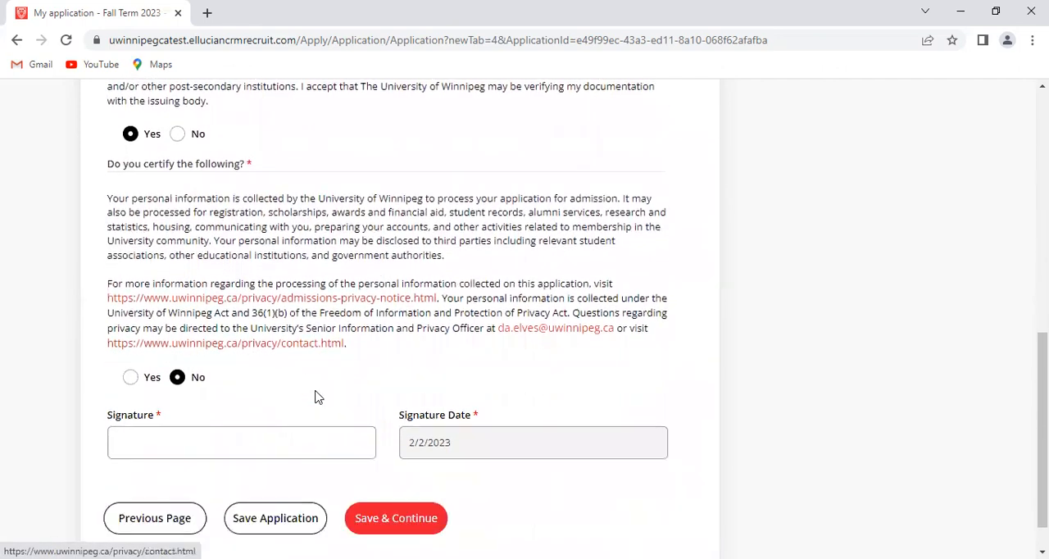
click(132, 383)
Fill in the Signature field of the declaration with the applicant's signature
scroll(344, 396, up, 5)
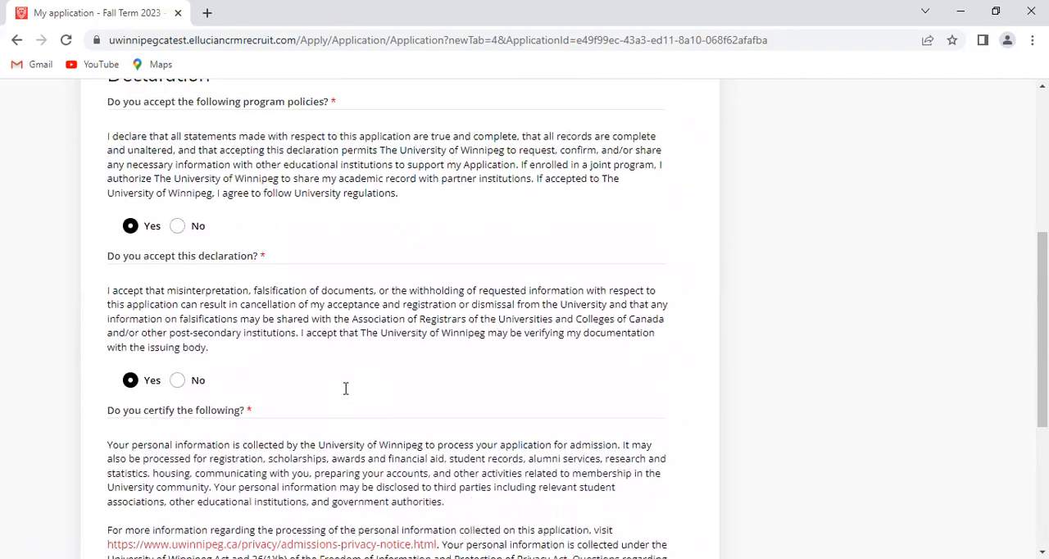
scroll(345, 389, down, 4)
scroll(345, 390, down, 1)
scroll(346, 395, up, 1)
scroll(345, 396, down, 3)
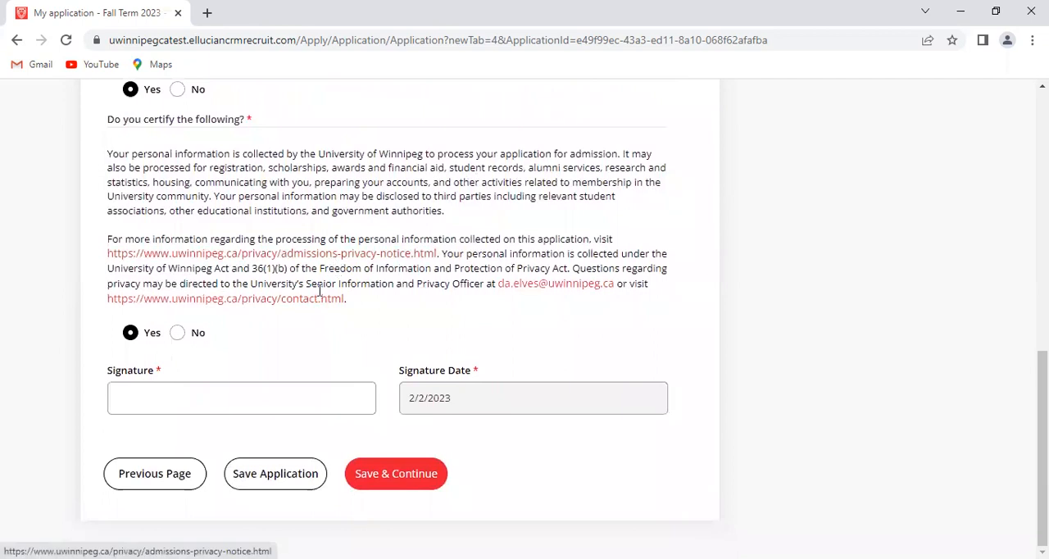
click(288, 395)
click(264, 471)
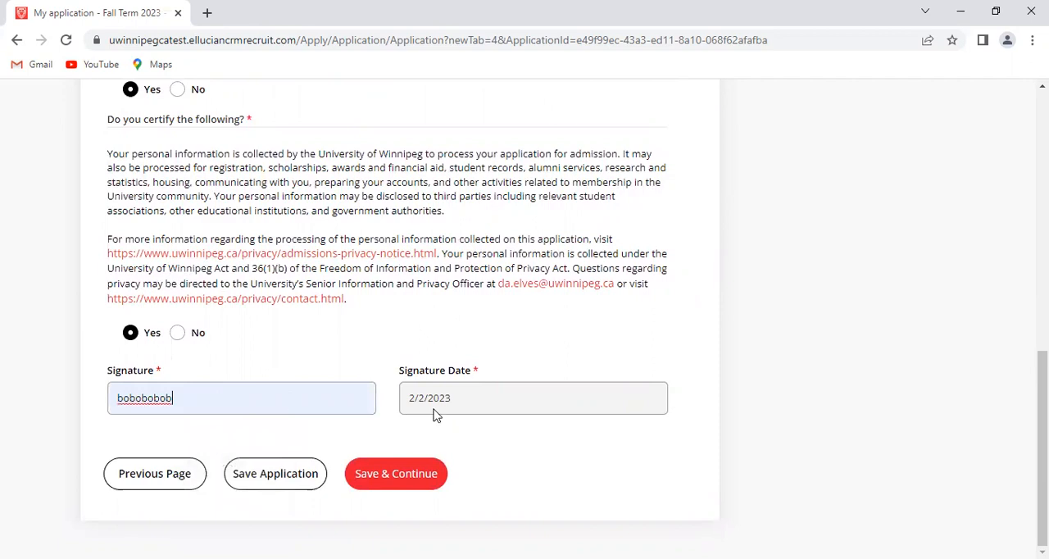
Save the signed declaration and submit the application from the Next Steps page
click(388, 483)
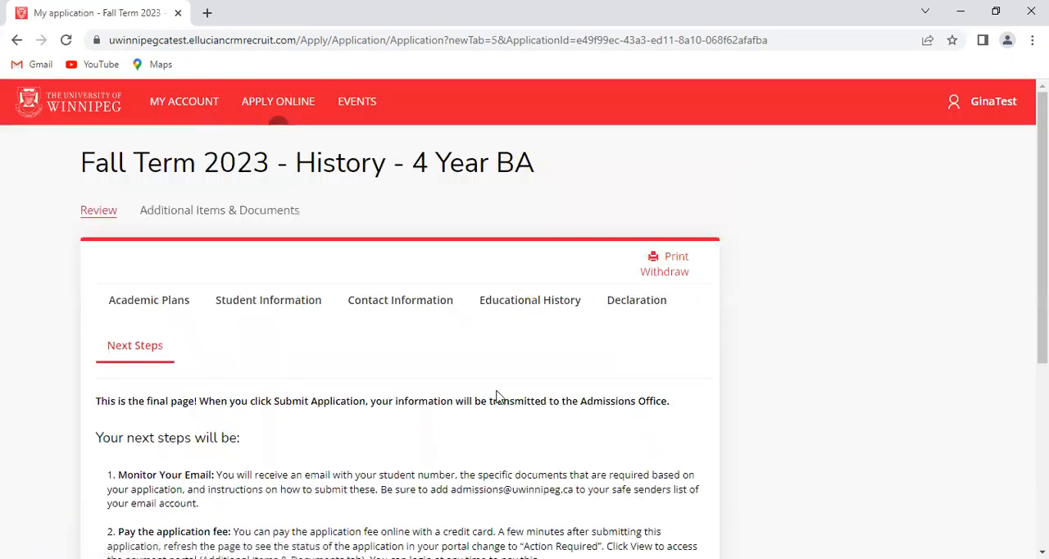
scroll(497, 391, down, 4)
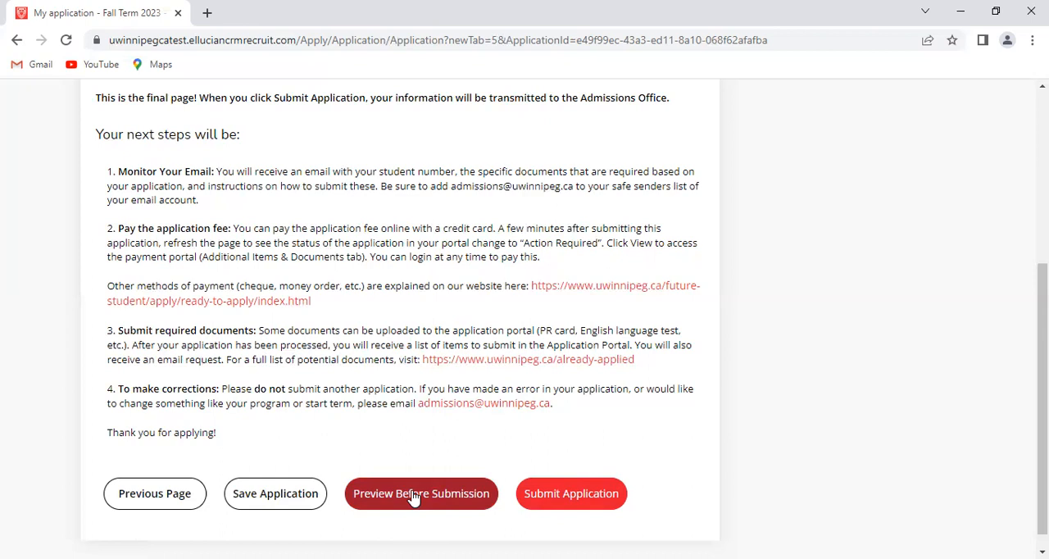
click(566, 498)
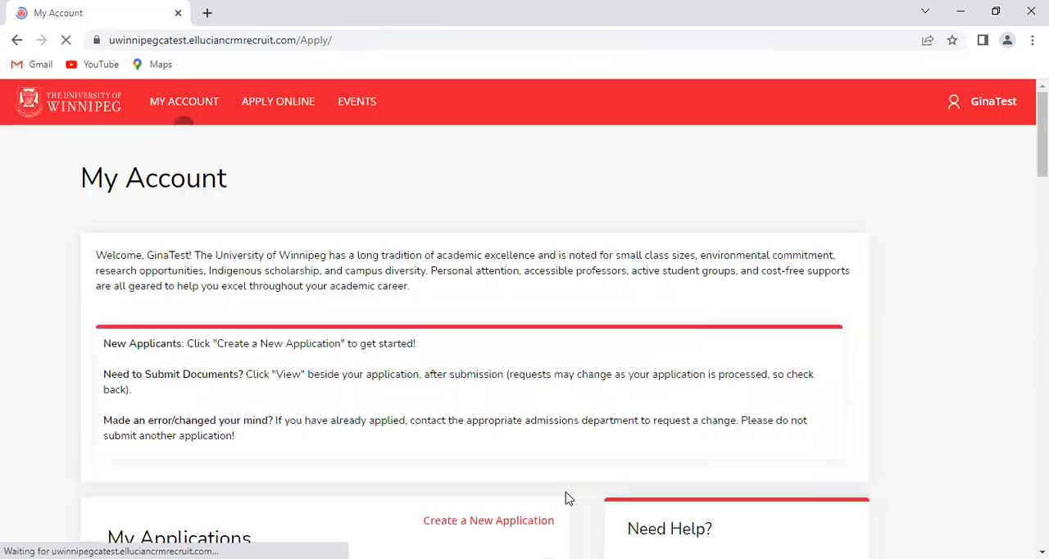
Look through the My Applications list and check the status of the Fall Term 2023 - History - 4 Year BA application
scroll(475, 457, down, 1)
scroll(476, 457, down, 3)
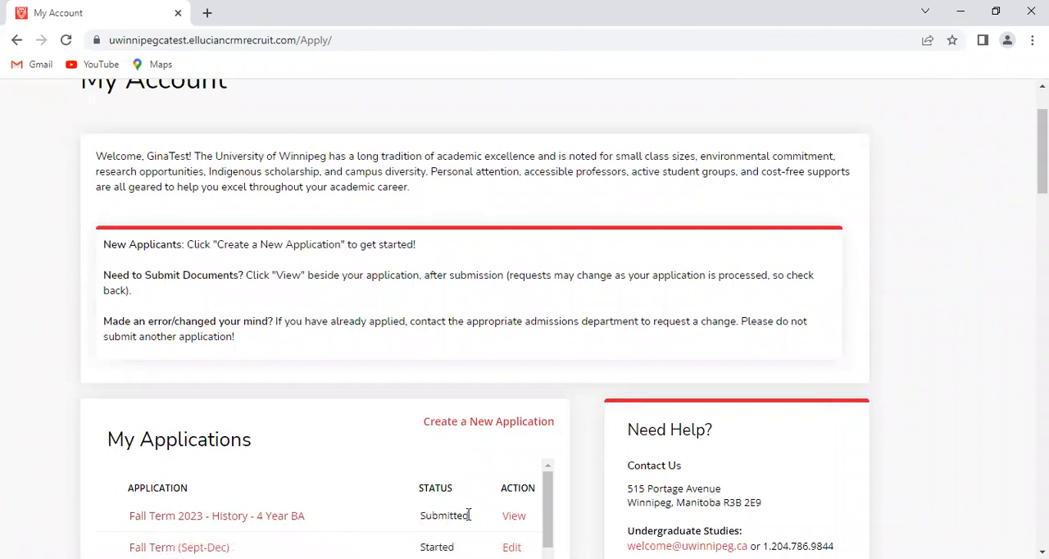
scroll(475, 516, down, 2)
scroll(475, 516, up, 3)
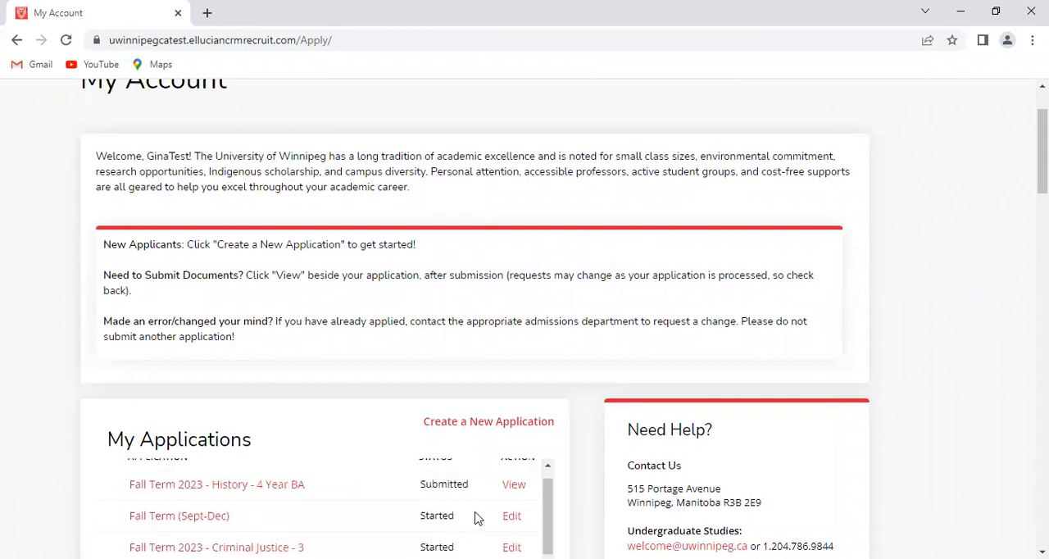
scroll(746, 402, down, 4)
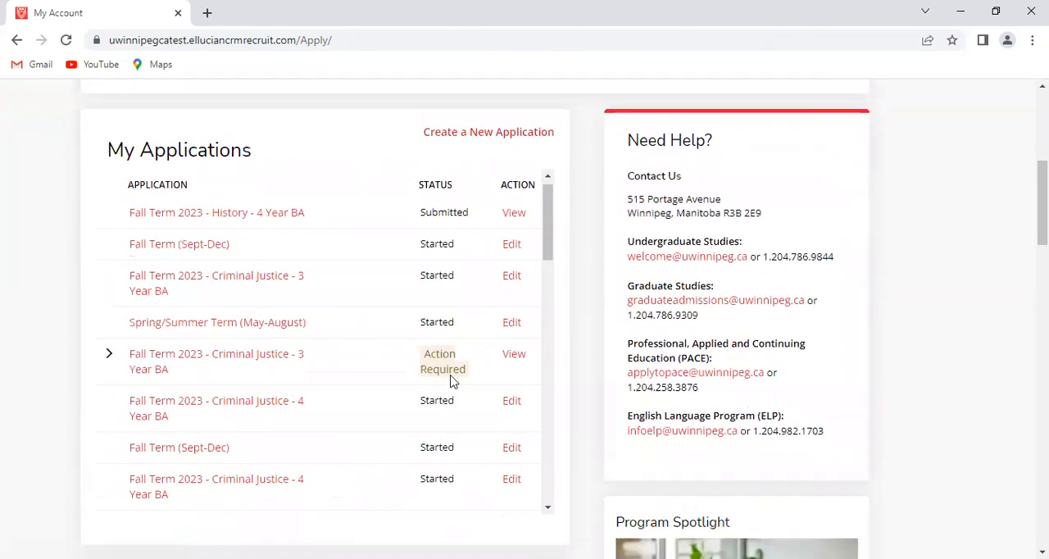
scroll(273, 284, down, 3)
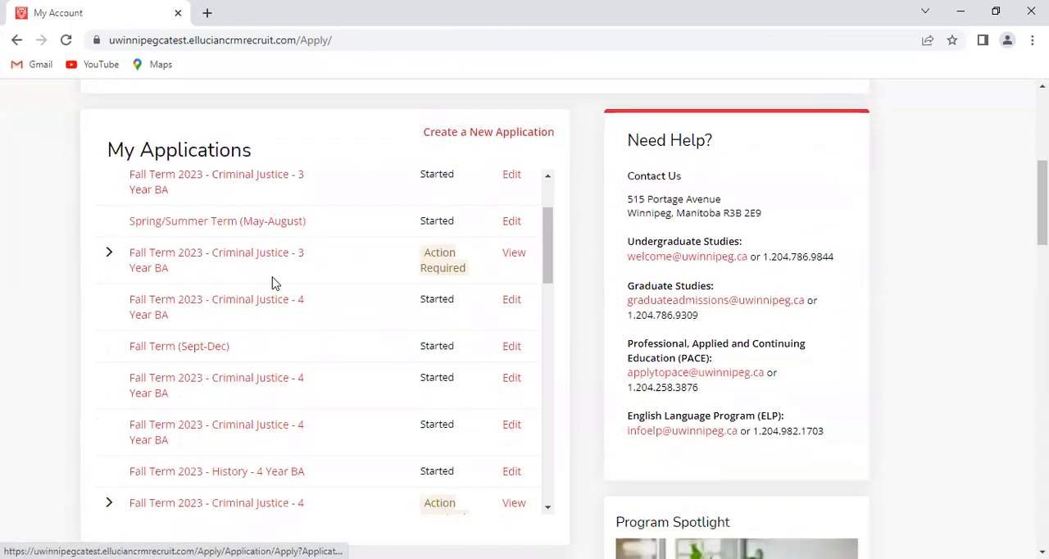
scroll(273, 284, down, 2)
scroll(272, 284, up, 5)
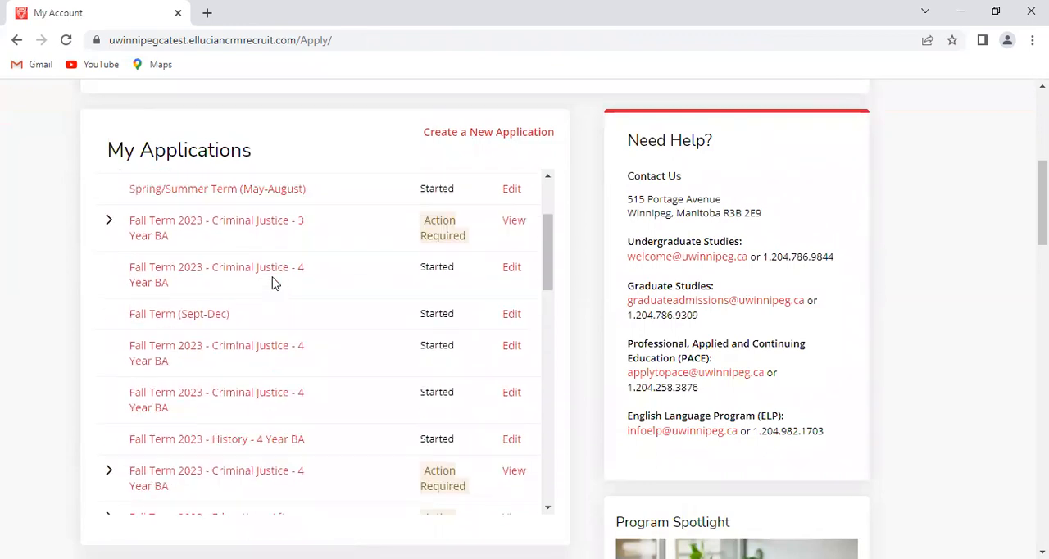
scroll(274, 284, up, 1)
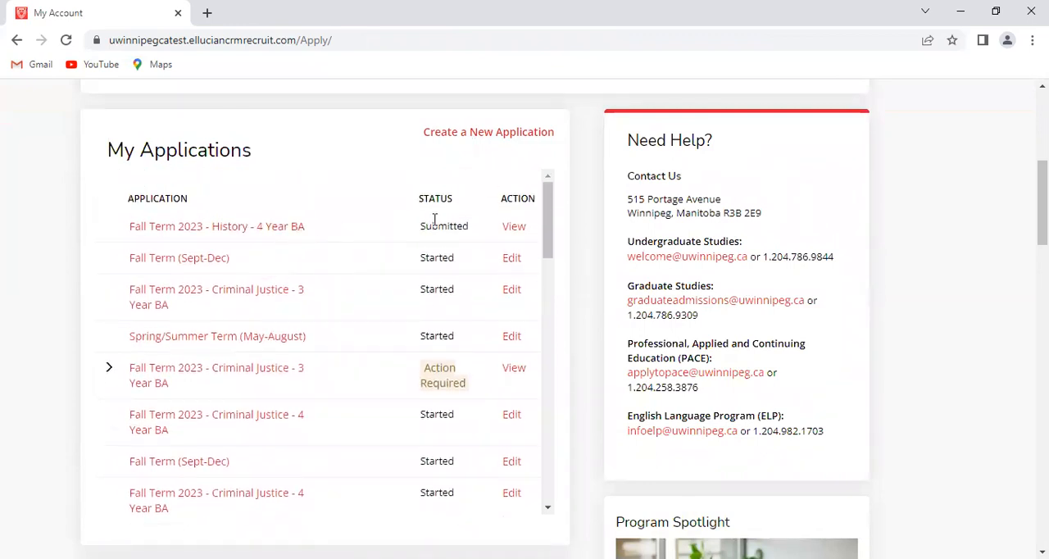
drag(422, 226, 473, 230)
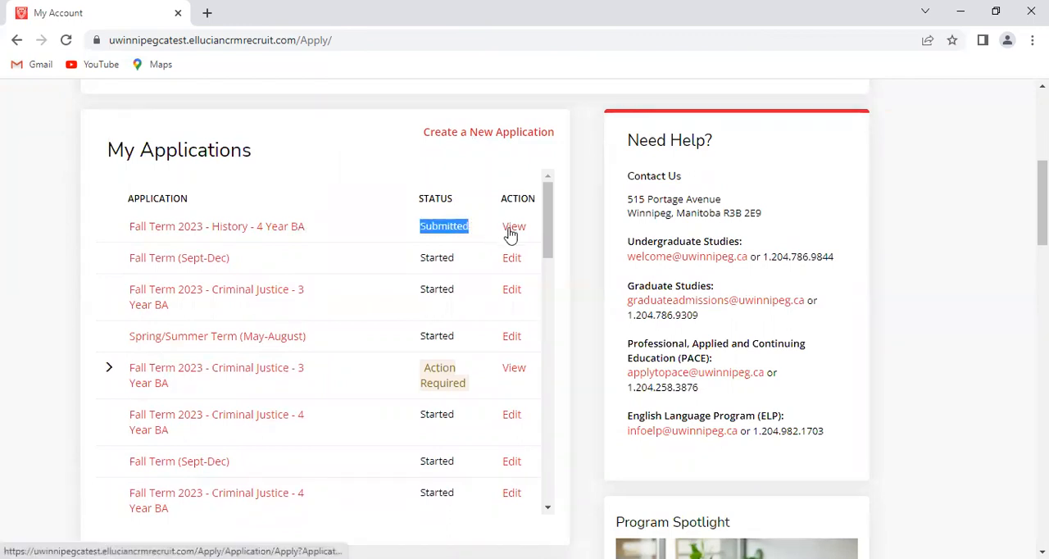
Open the submitted Fall Term 2023 - History - 4 Year BA application and review its program, citizenship and student details
click(509, 233)
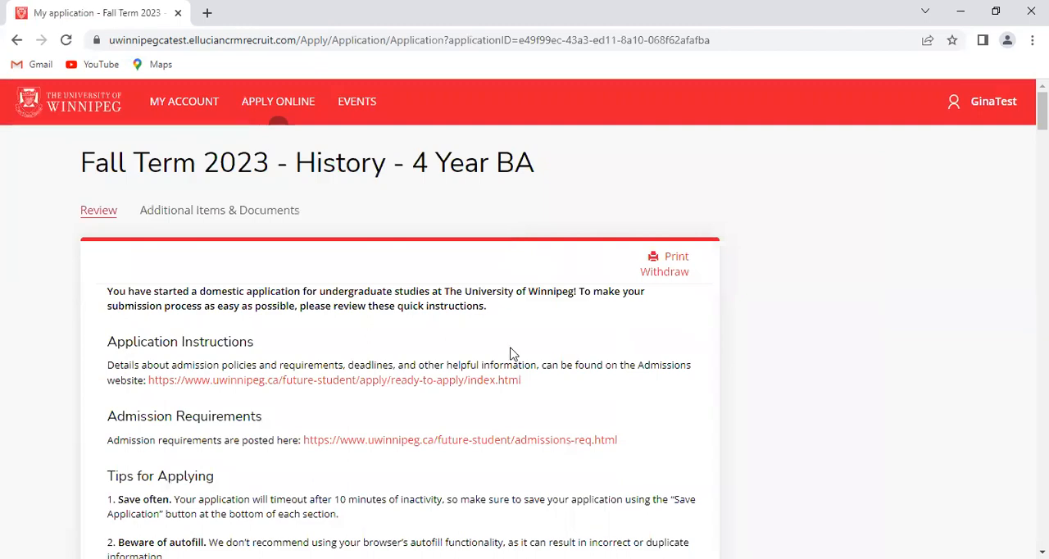
scroll(510, 352, down, 4)
scroll(510, 352, down, 12)
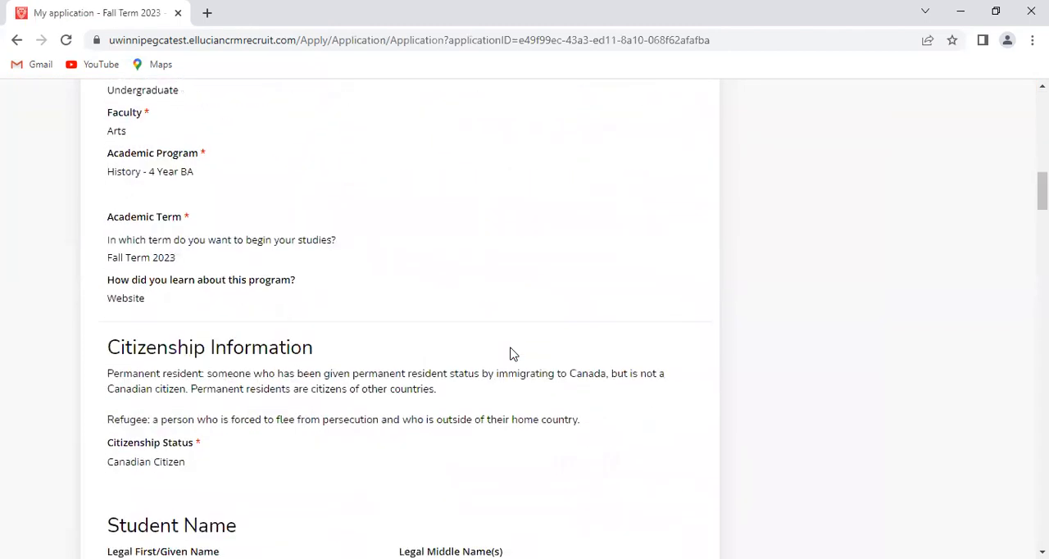
scroll(510, 355, down, 2)
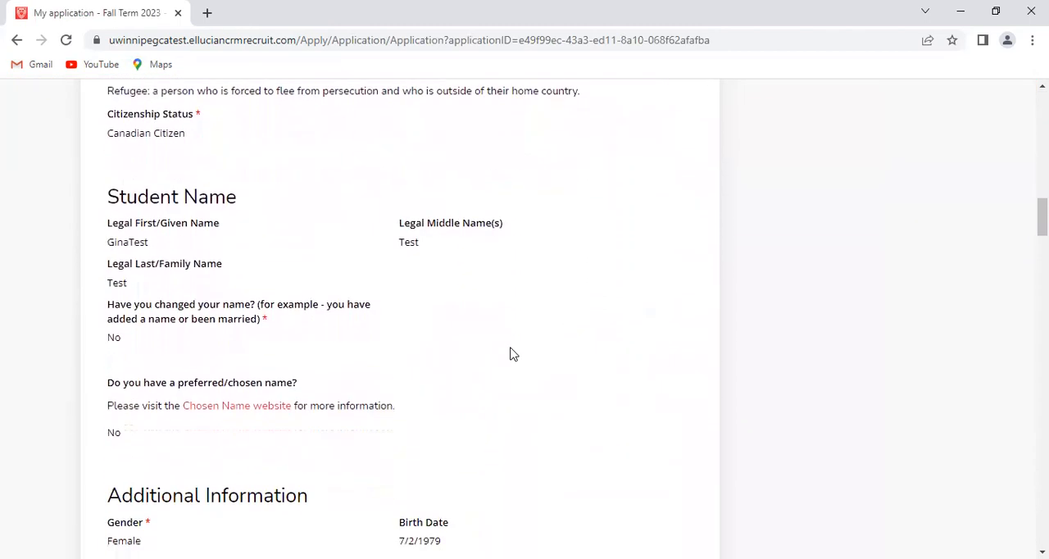
double_click(143, 131)
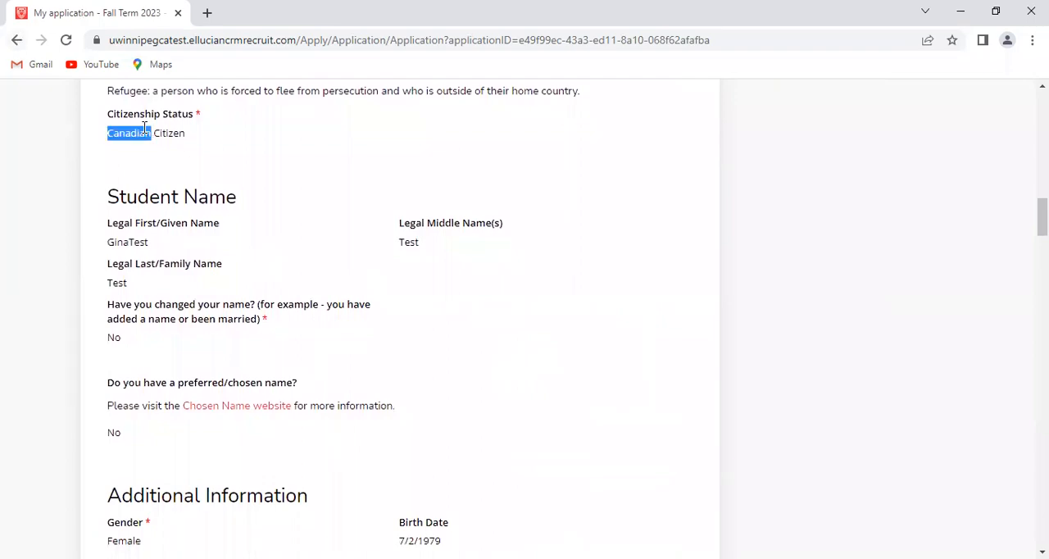
scroll(145, 136, up, 10)
scroll(150, 157, up, 5)
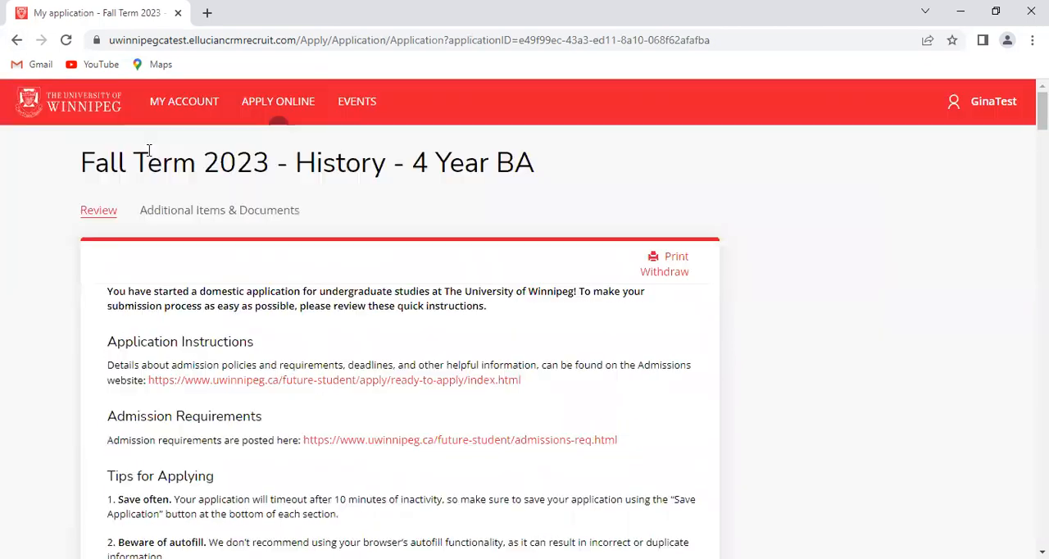
Return to My Account and refresh the page to check the application statuses in My Applications
click(204, 109)
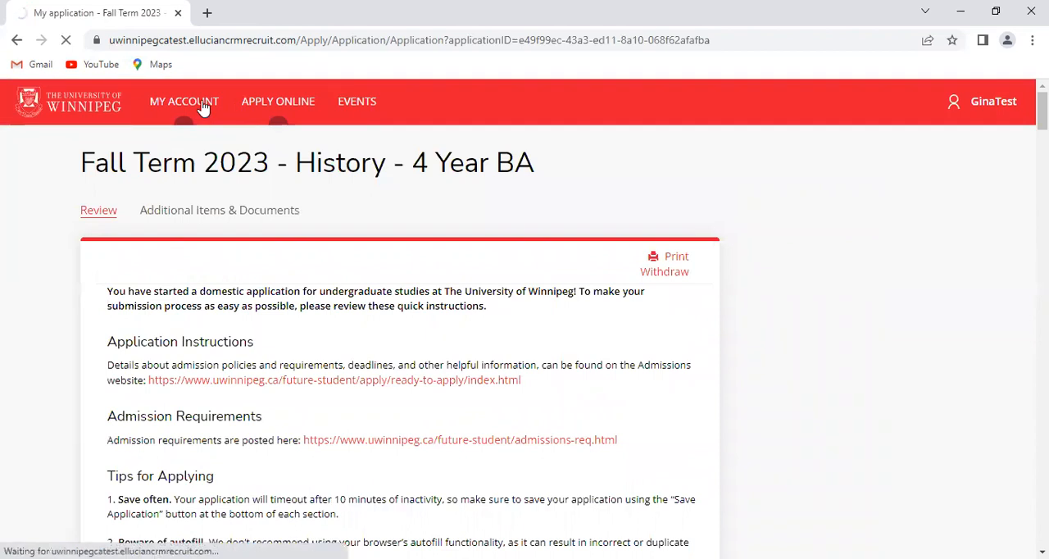
scroll(500, 343, down, 3)
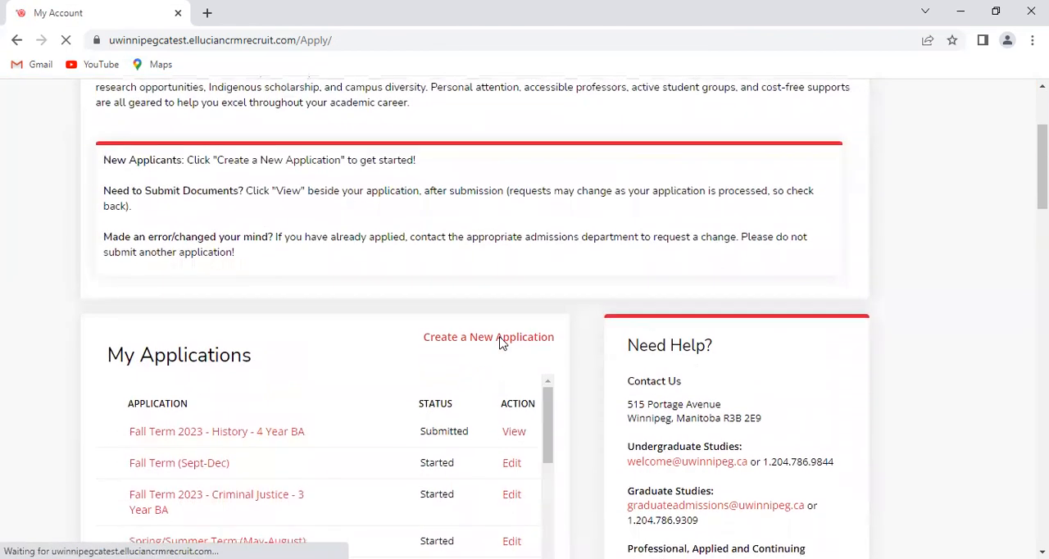
scroll(502, 343, down, 2)
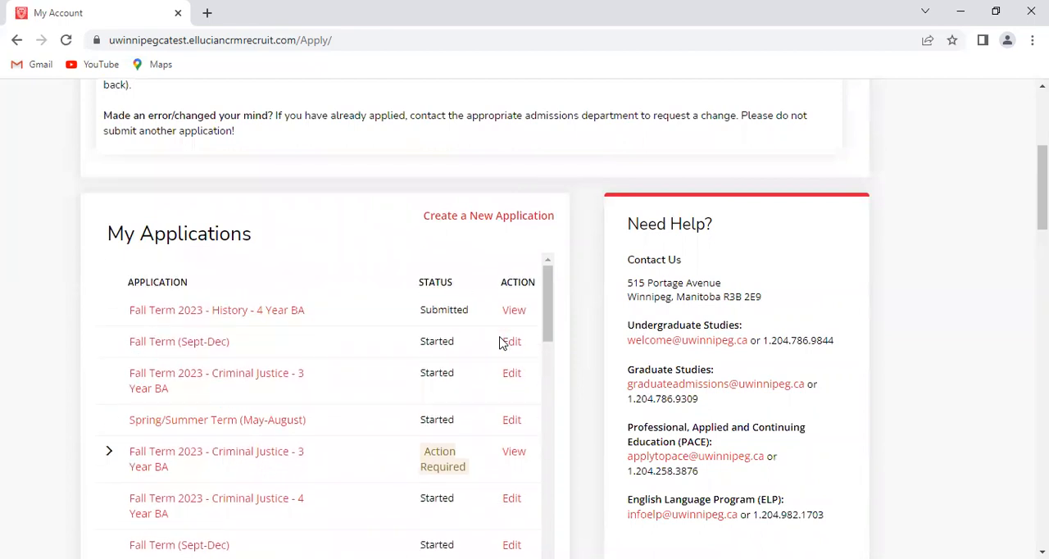
scroll(575, 394, down, 2)
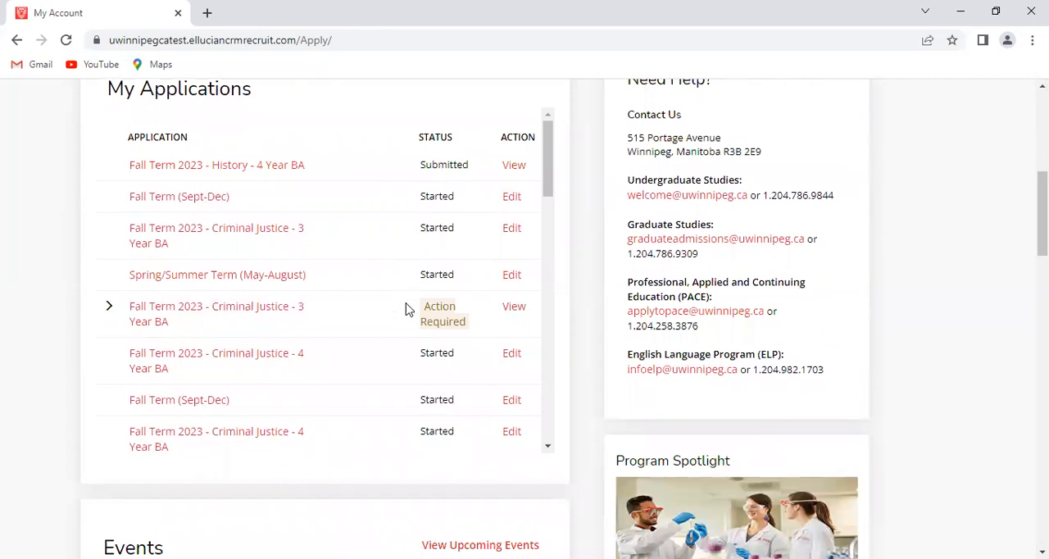
click(66, 40)
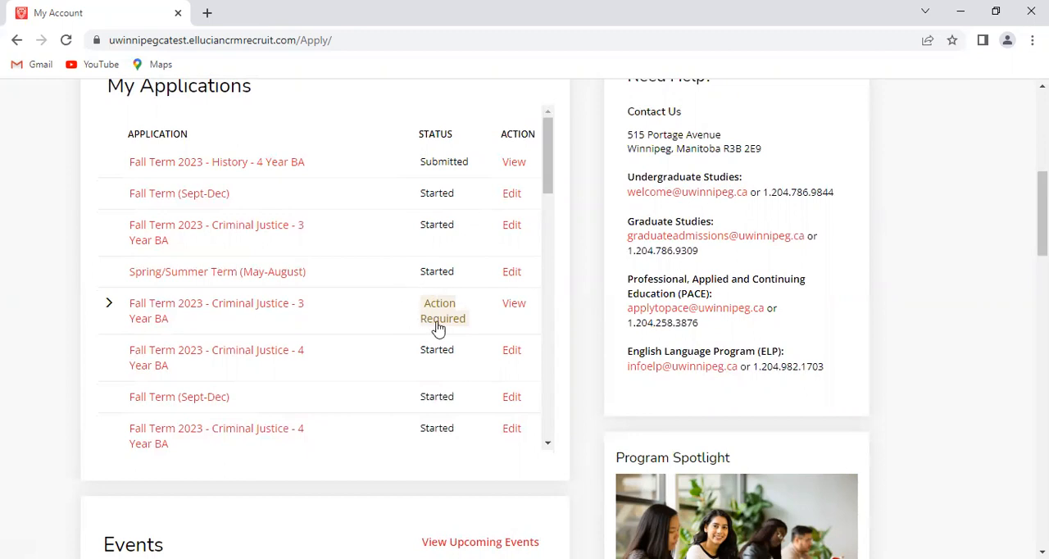
View the Fall Term 2023 - Criminal Justice - 3 Year BA application marked Action Required and examine its Additional Items
click(514, 305)
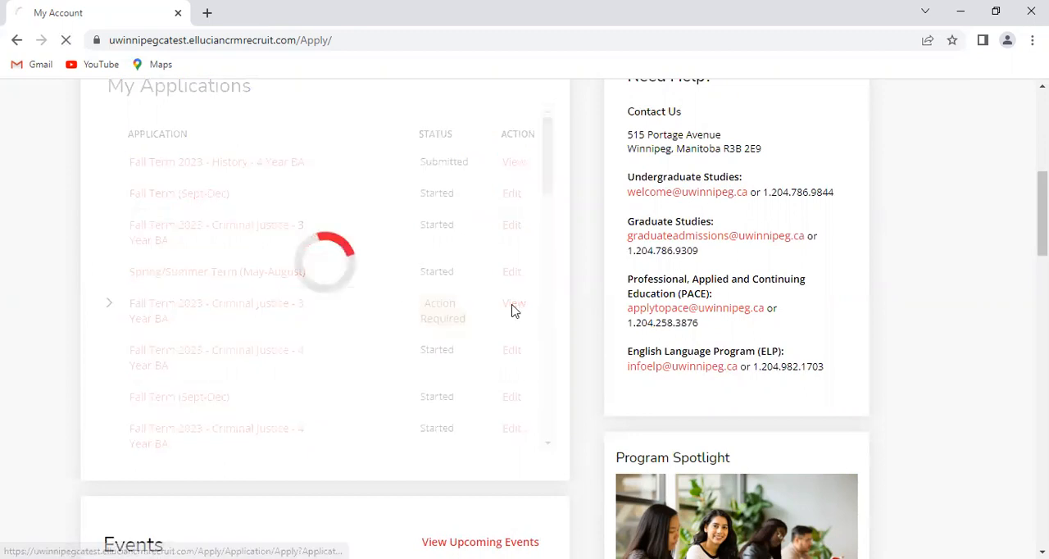
scroll(511, 310, down, 1)
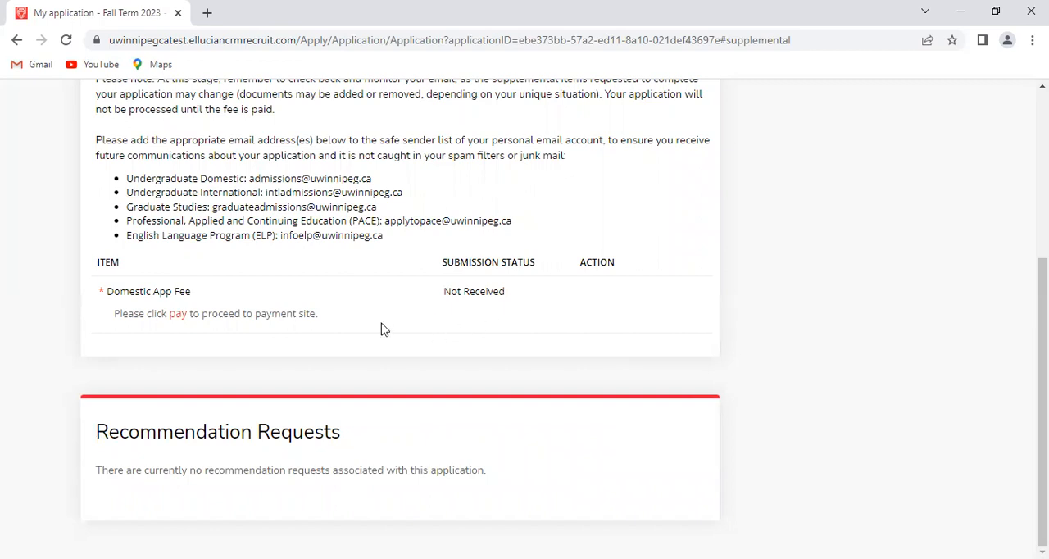
scroll(381, 329, up, 4)
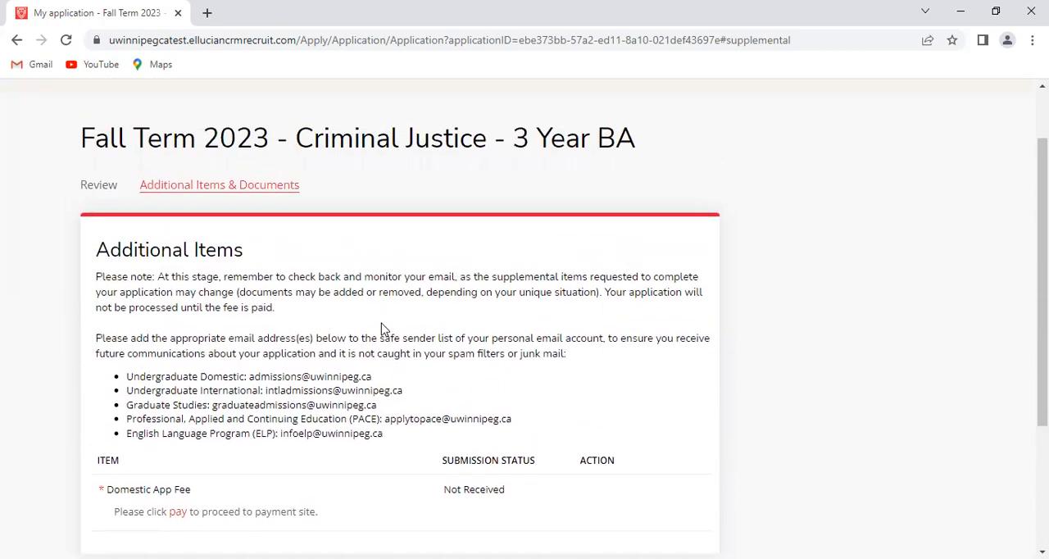